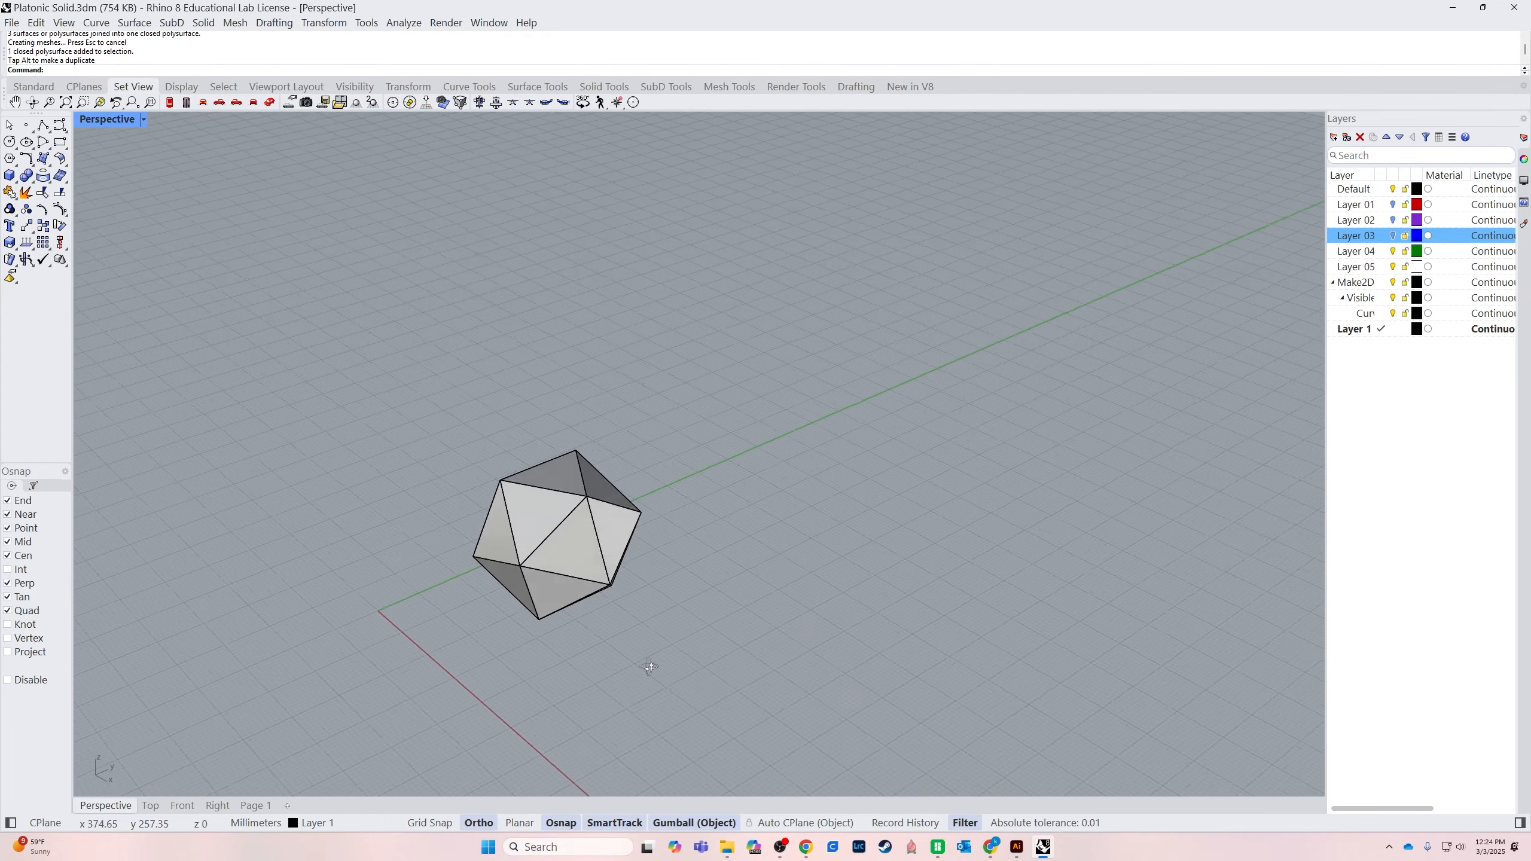
Examine the icosahedron from several angles and distances in the Perspective view
right_drag(504, 593, 577, 590)
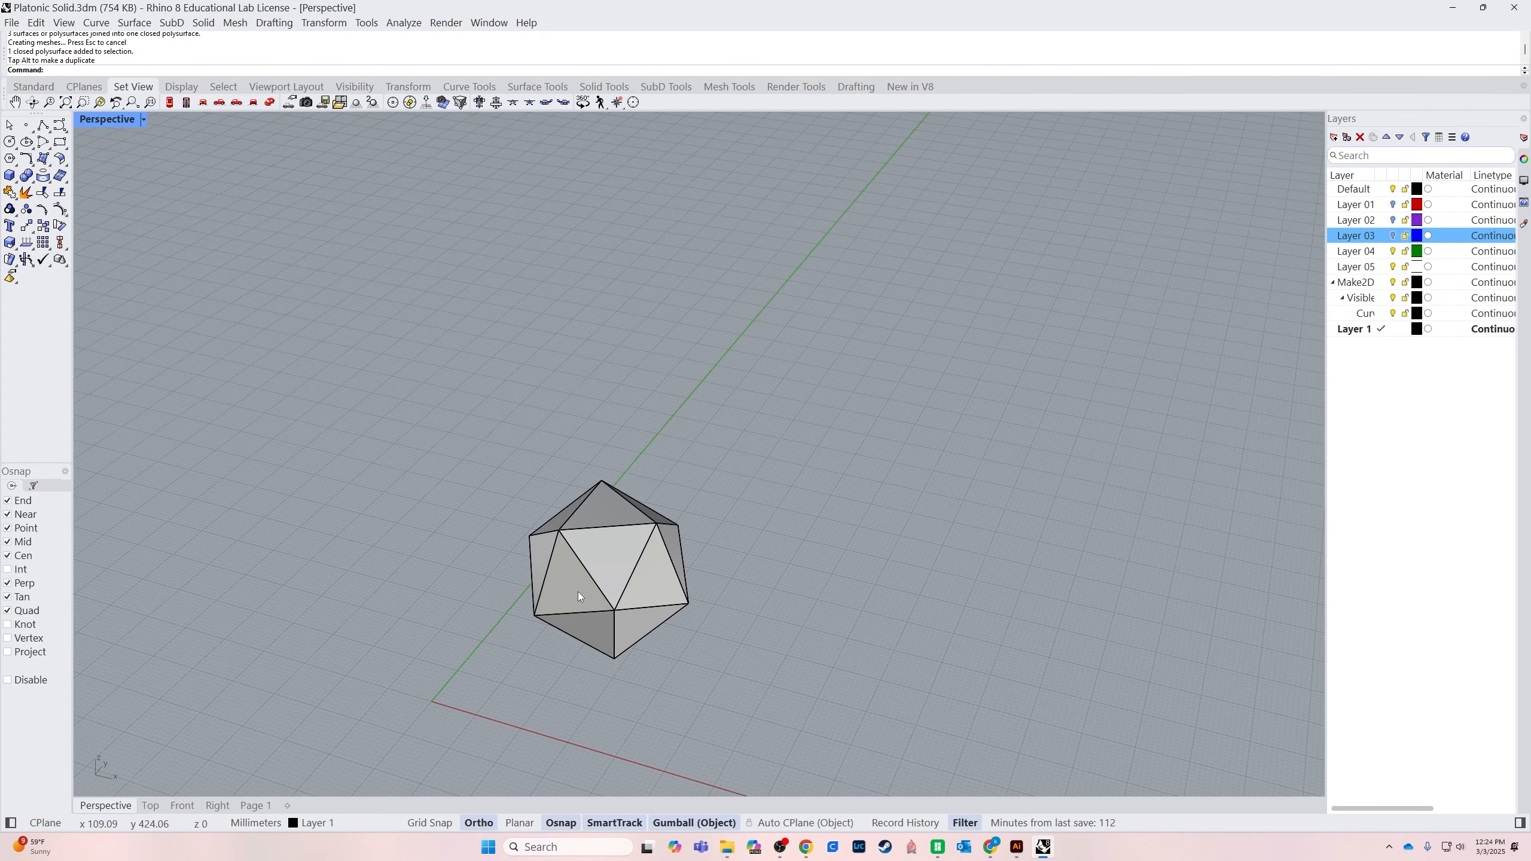
scroll(582, 591, up, 8)
right_drag(729, 603, 517, 649)
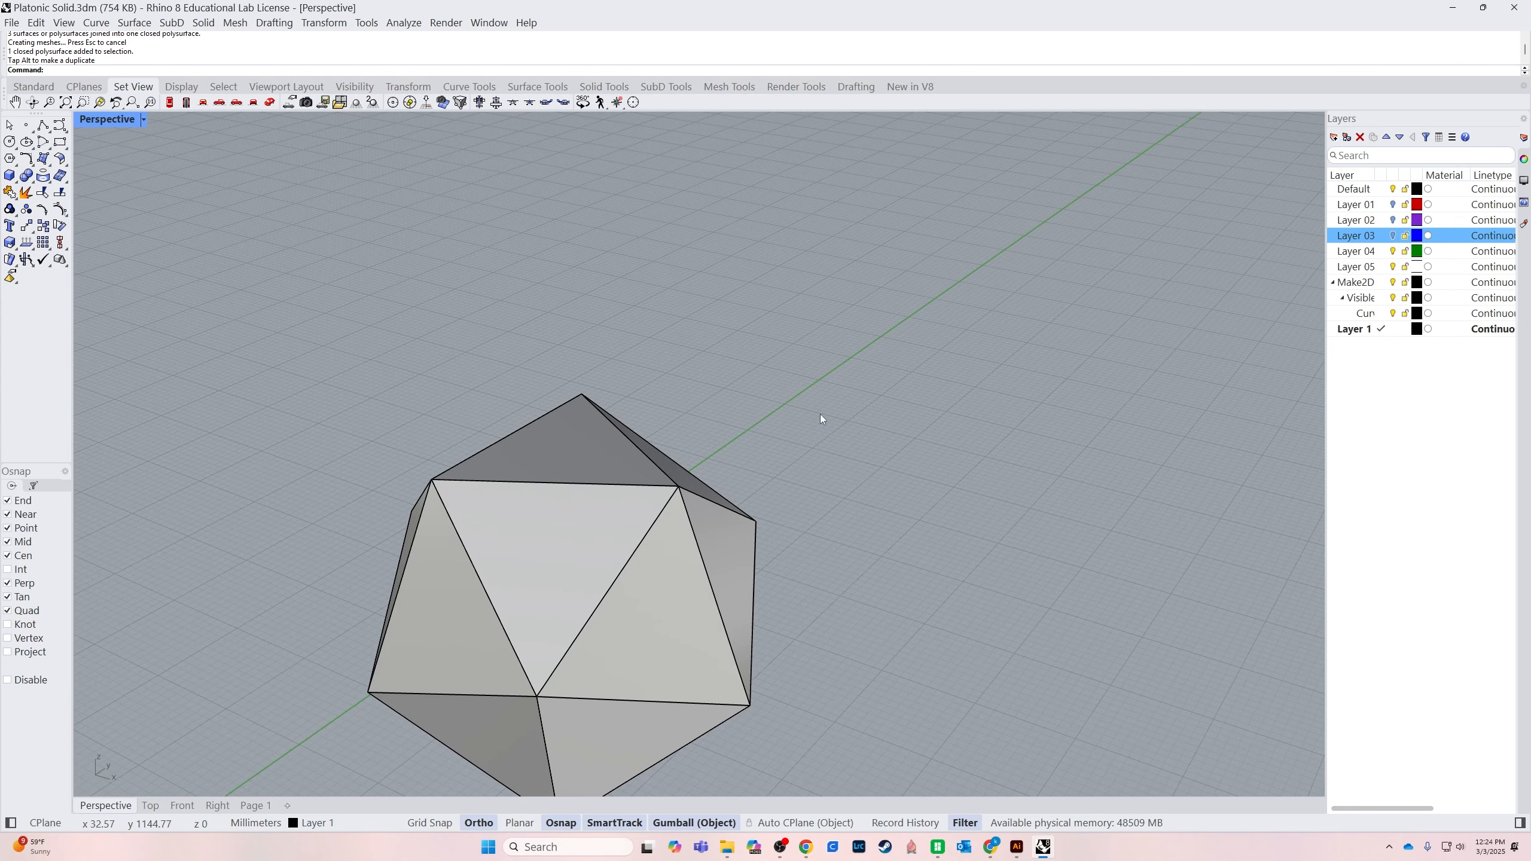
right_drag(758, 586, 639, 663)
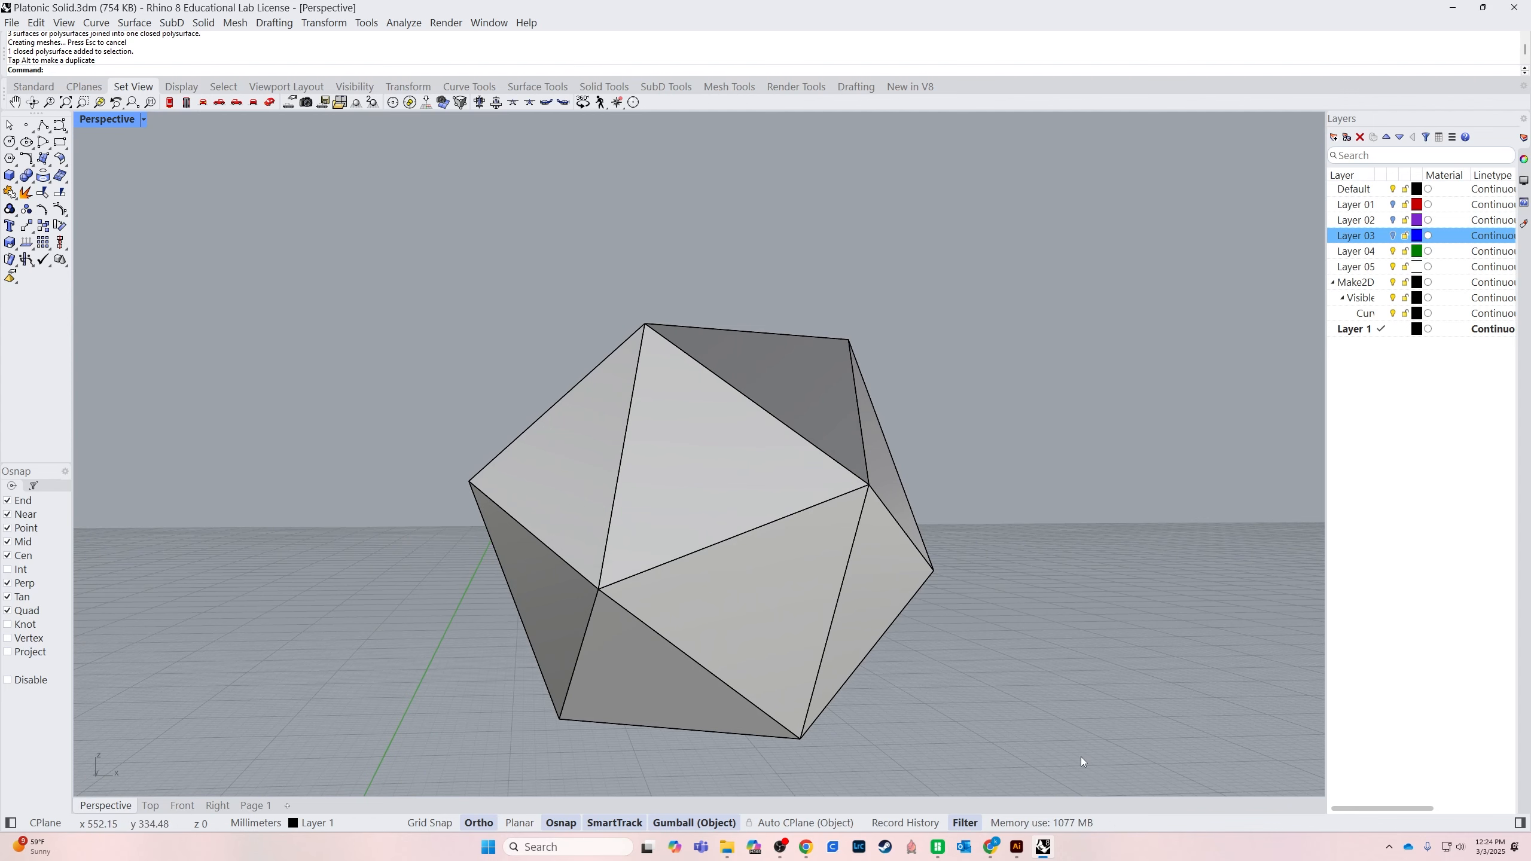
right_drag(1081, 756, 479, 516)
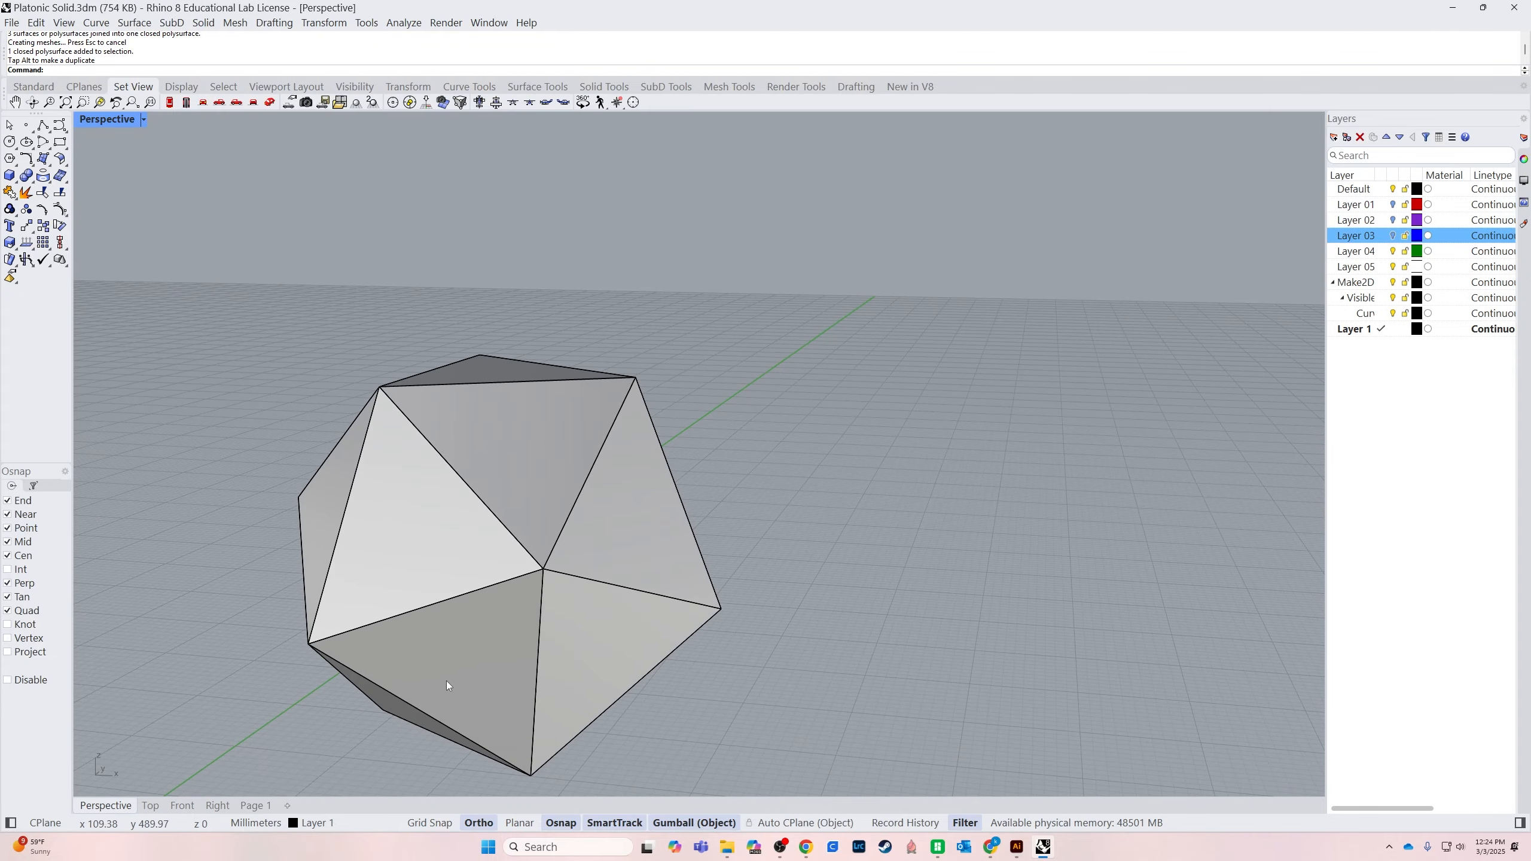
right_drag(859, 725, 571, 662)
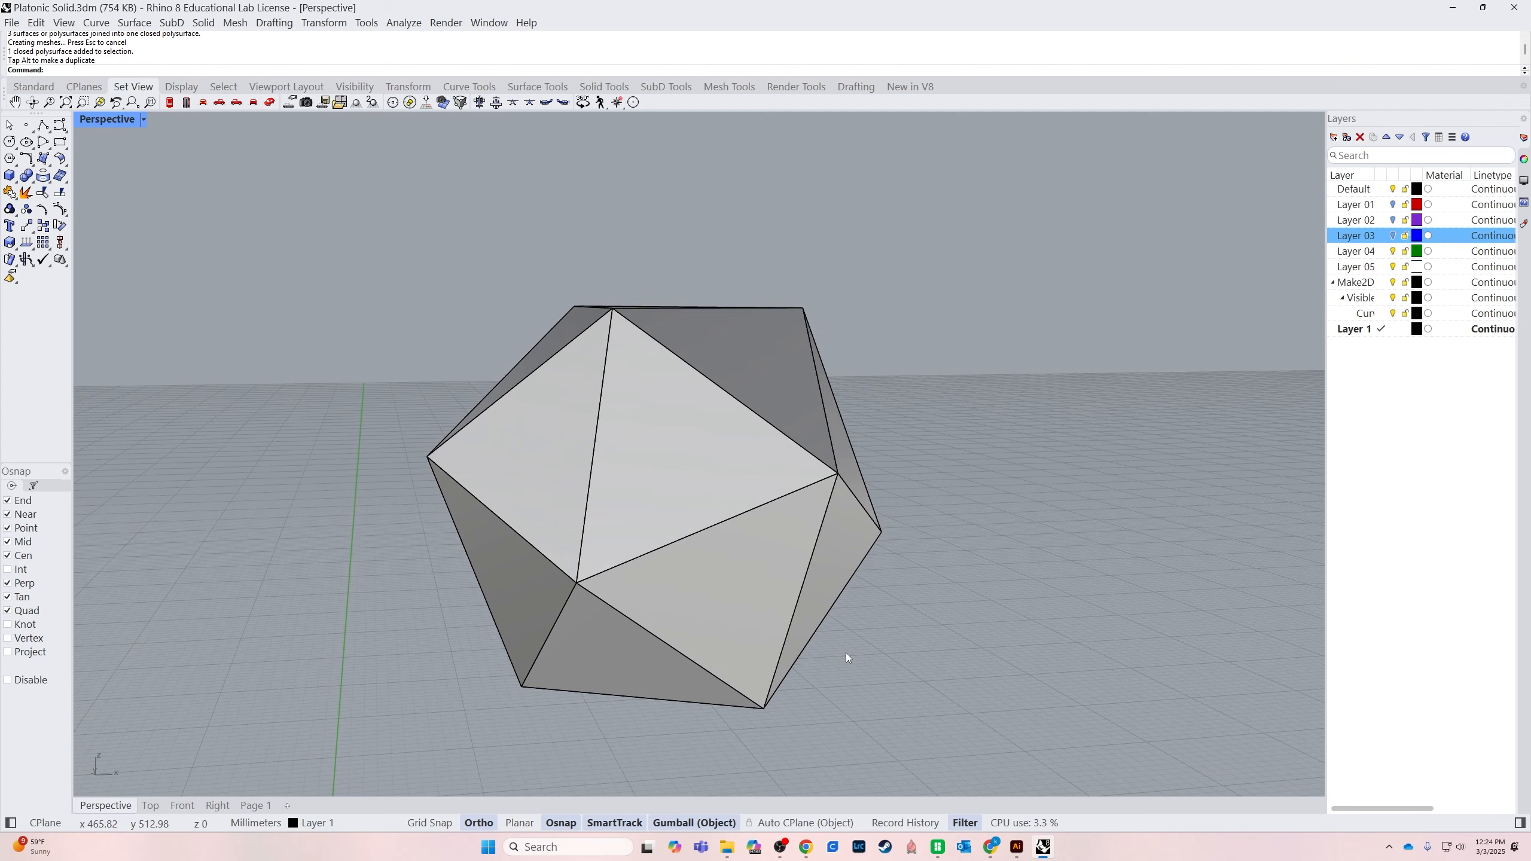
scroll(985, 443, down, 7)
right_drag(985, 443, 942, 602)
shift+right_drag(943, 602, 919, 335)
scroll(871, 505, down, 4)
right_drag(871, 505, 649, 381)
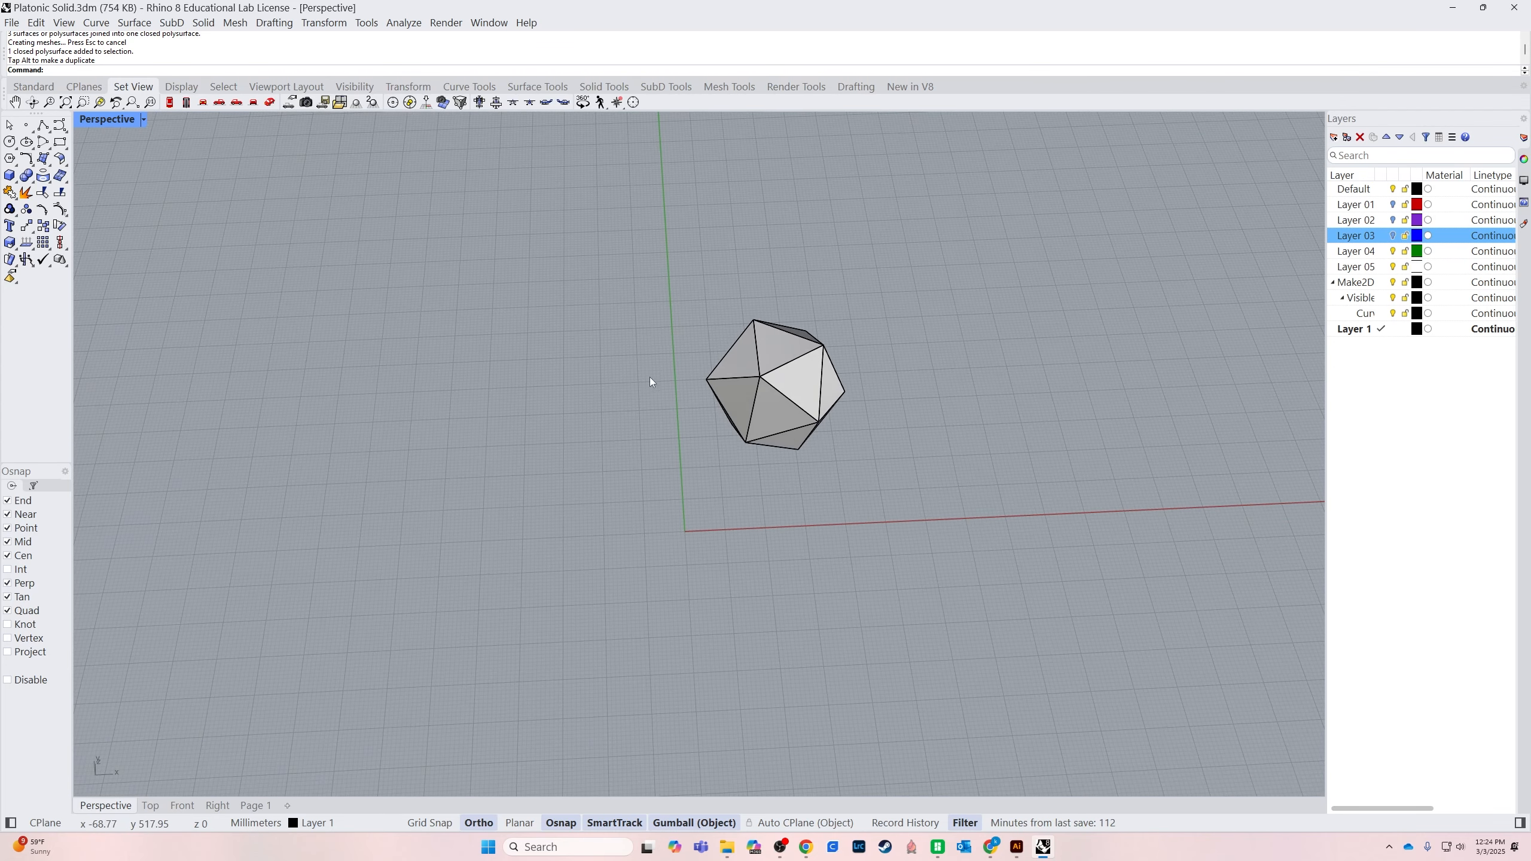
Unroll the icosahedron into separate flat triangles using UnrollSrf with Explode=Yes and Labels=No
click(799, 406)
shift+right_drag(1079, 471, 861, 400)
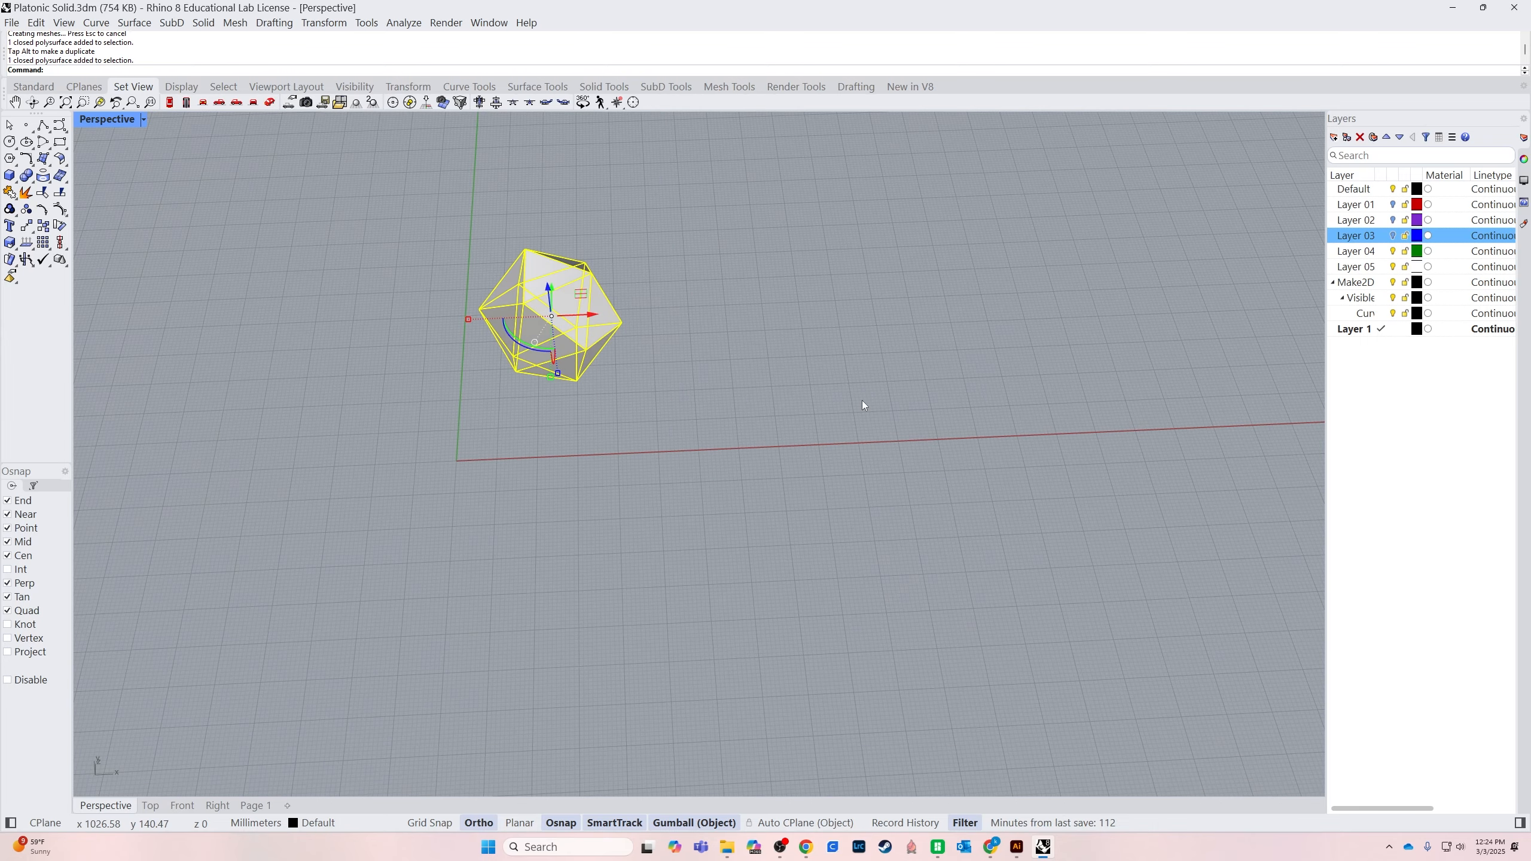
text(UnrollSrf)
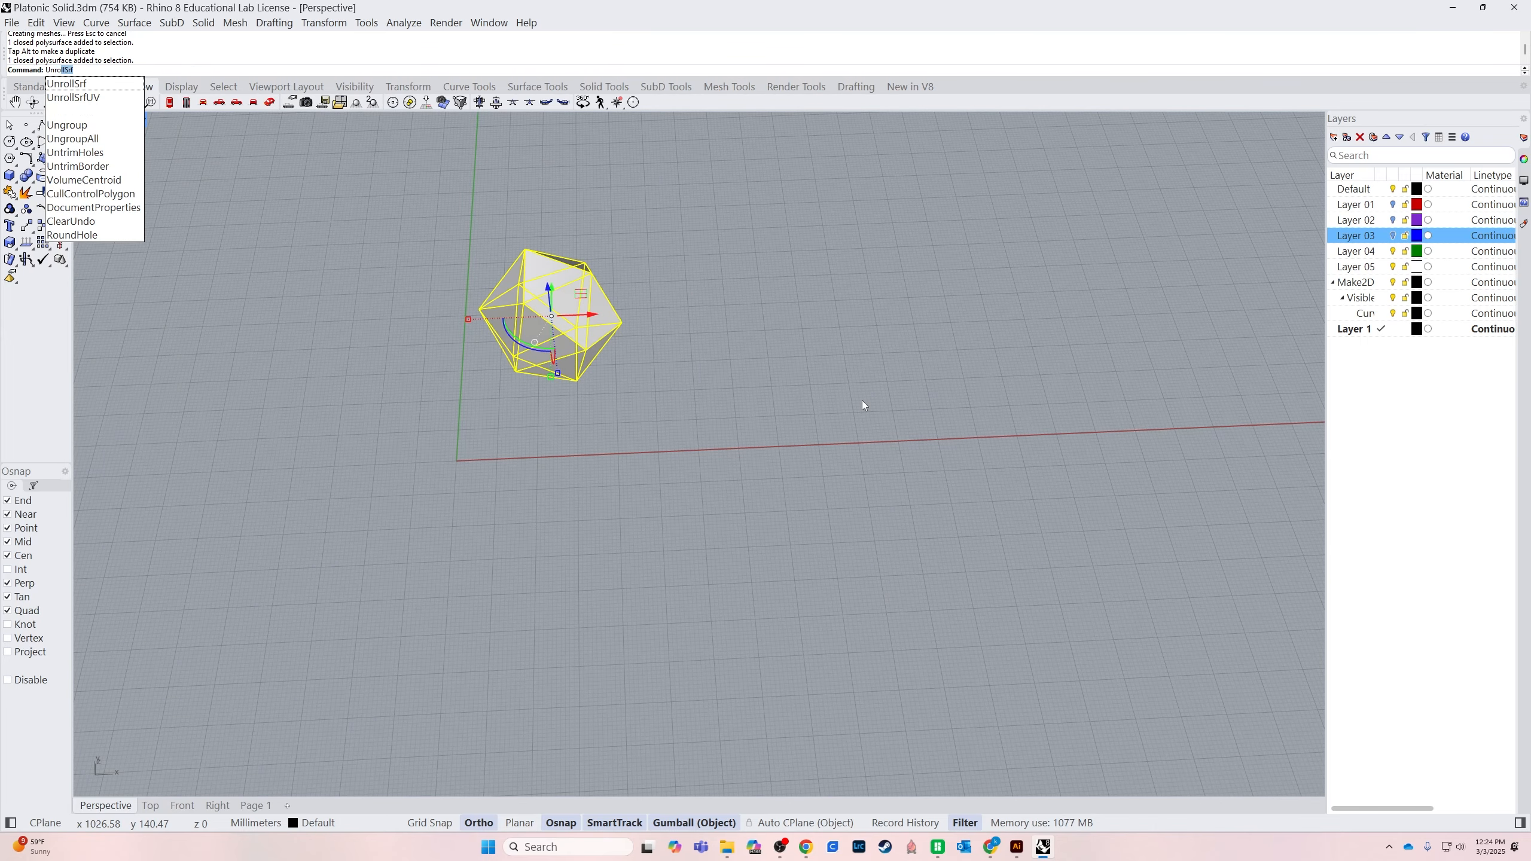
key(Return)
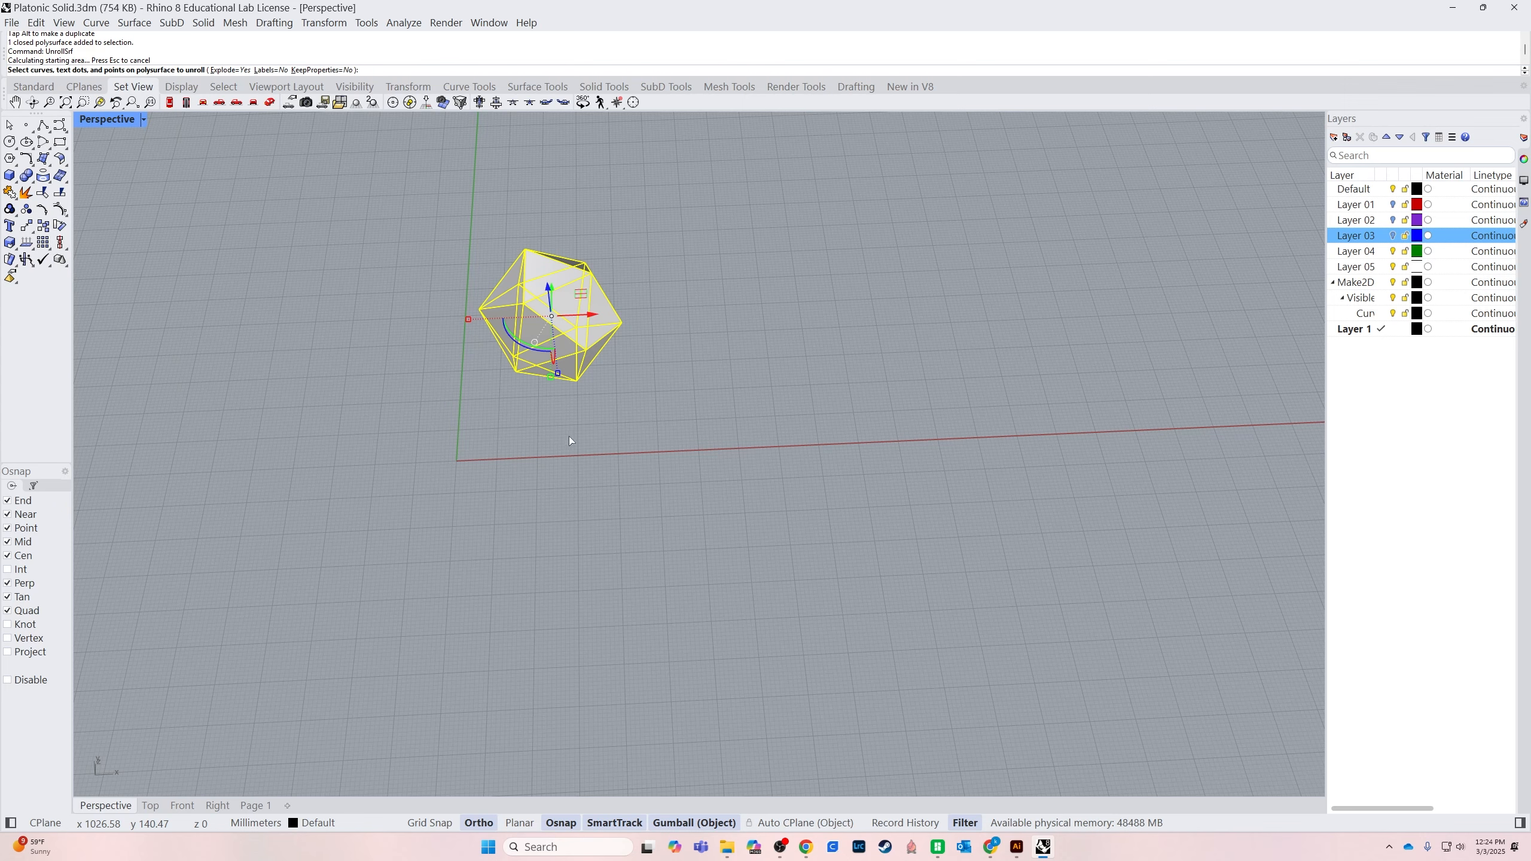
key(Return)
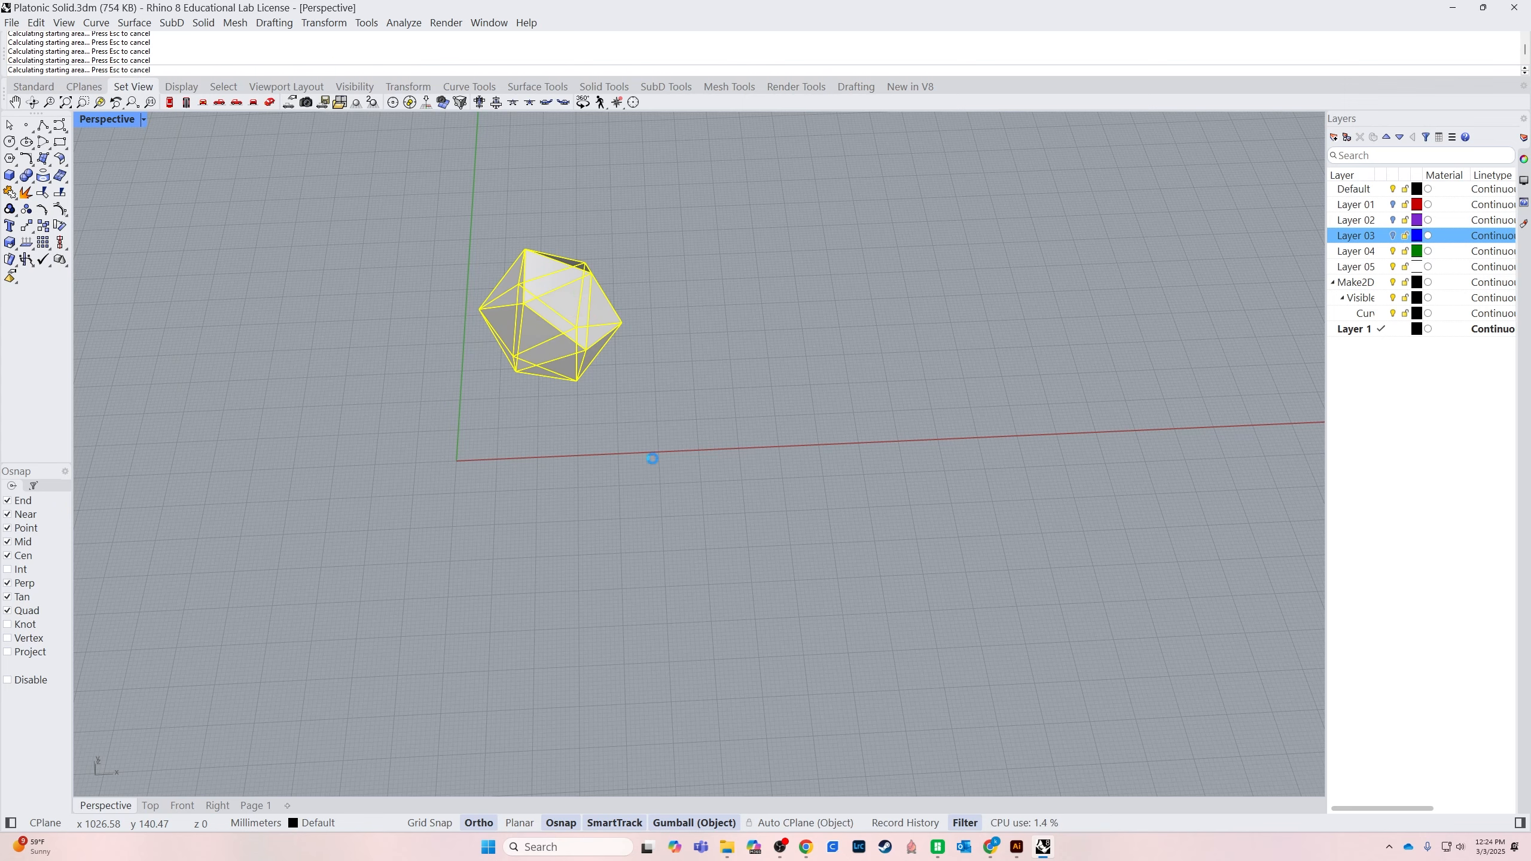
scroll(717, 483, down, 5)
right_drag(1079, 527, 810, 541)
scroll(814, 518, up, 5)
click(875, 448)
right_drag(875, 449, 832, 438)
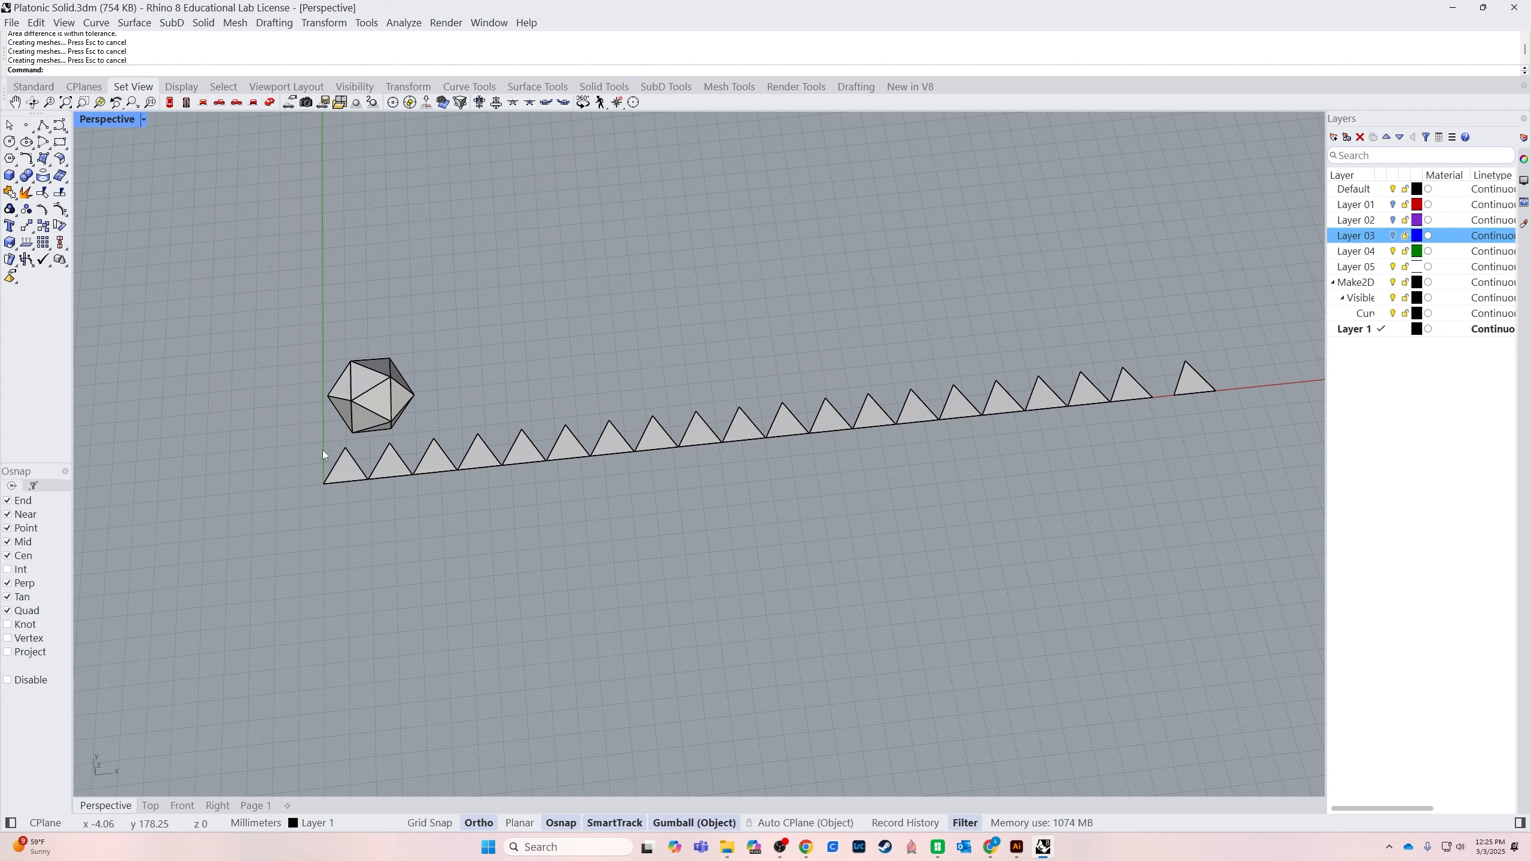
Delete the whole row of separate unrolled triangles, keeping the icosahedron
click(347, 475)
click(402, 519)
click(391, 470)
click(325, 499)
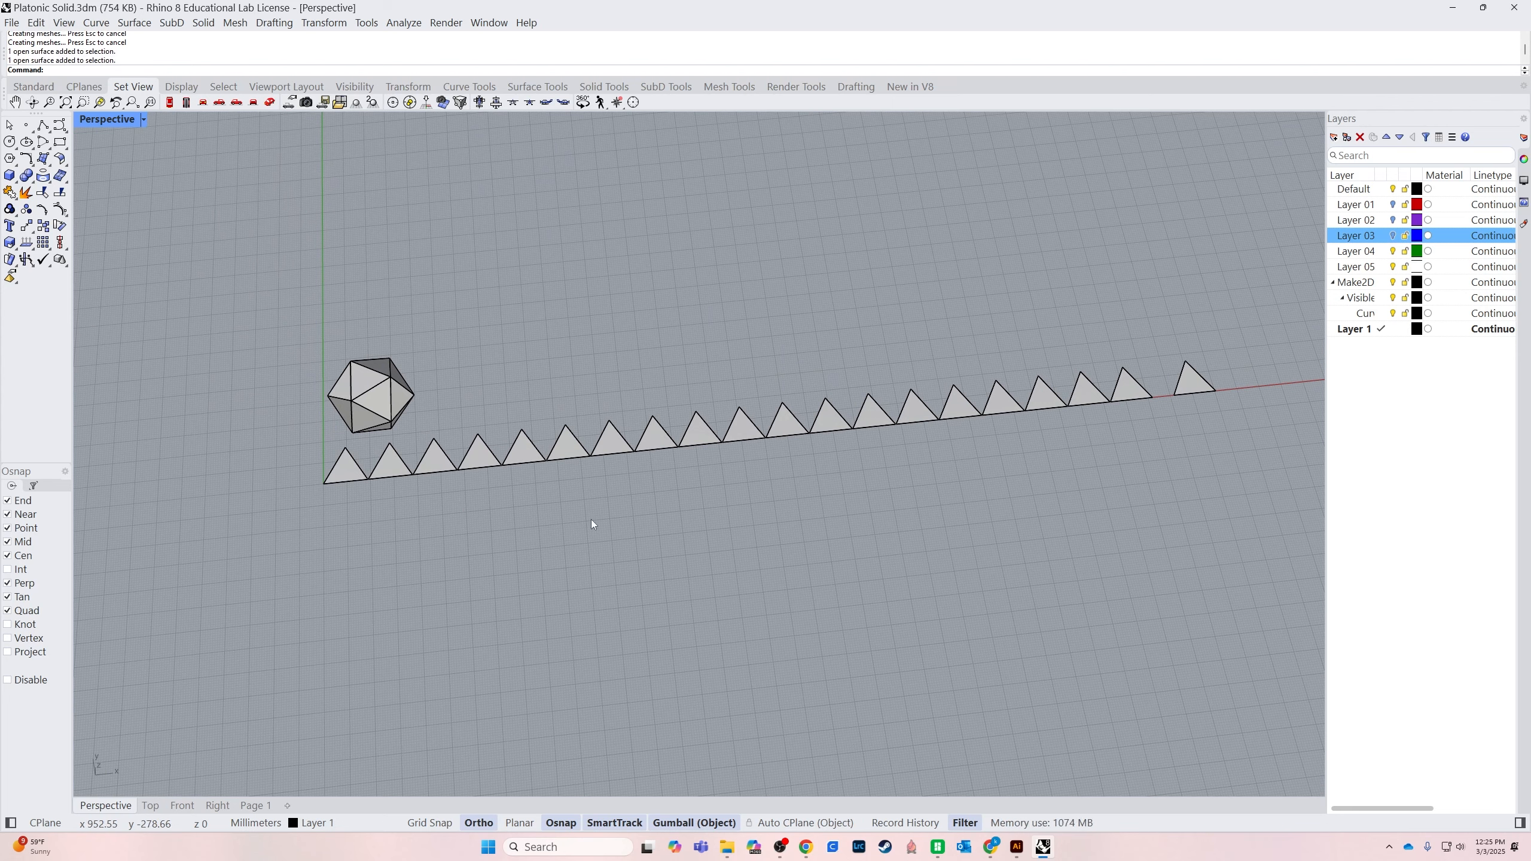
drag(1060, 468, 1061, 464)
key(Delete)
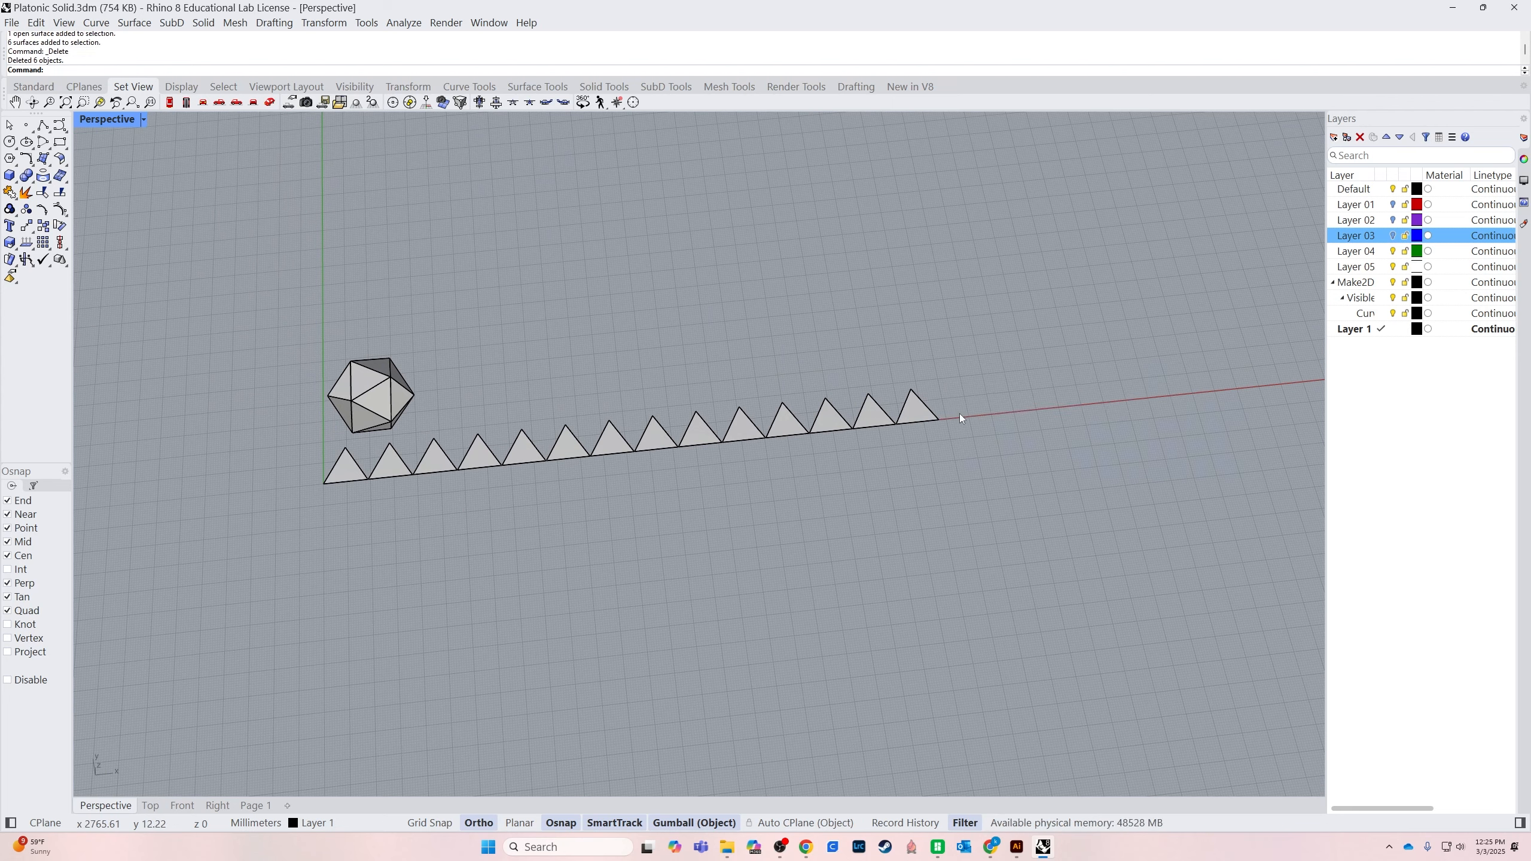
drag(946, 399, 568, 573)
key(Delete)
drag(562, 439, 351, 523)
key(Delete)
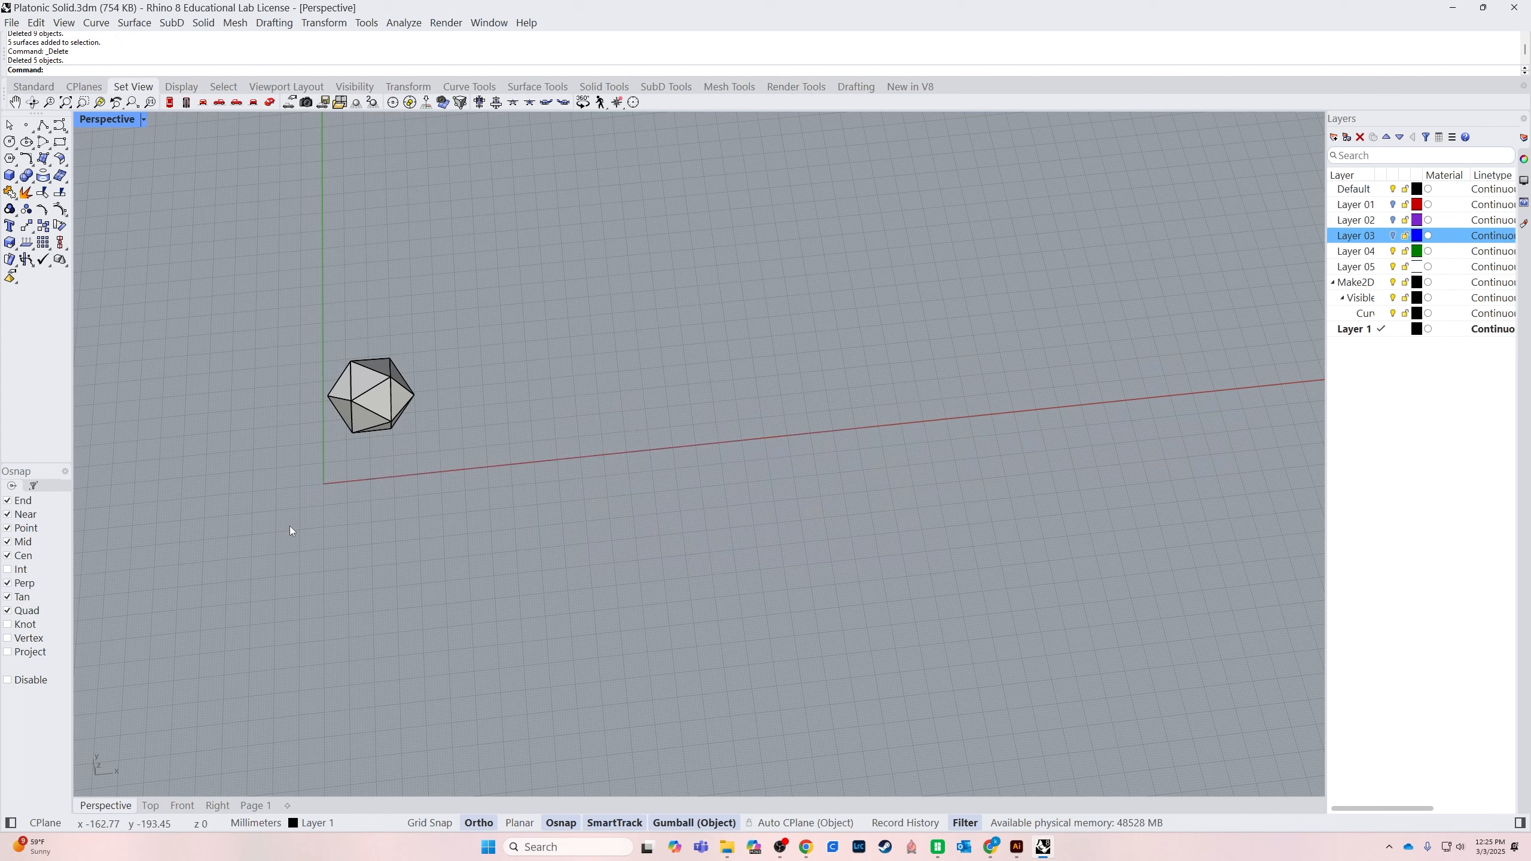
Unroll the icosahedron into one joined flat net using UnrollSrf with Explode=No and Labels=No
click(370, 362)
text(Un)
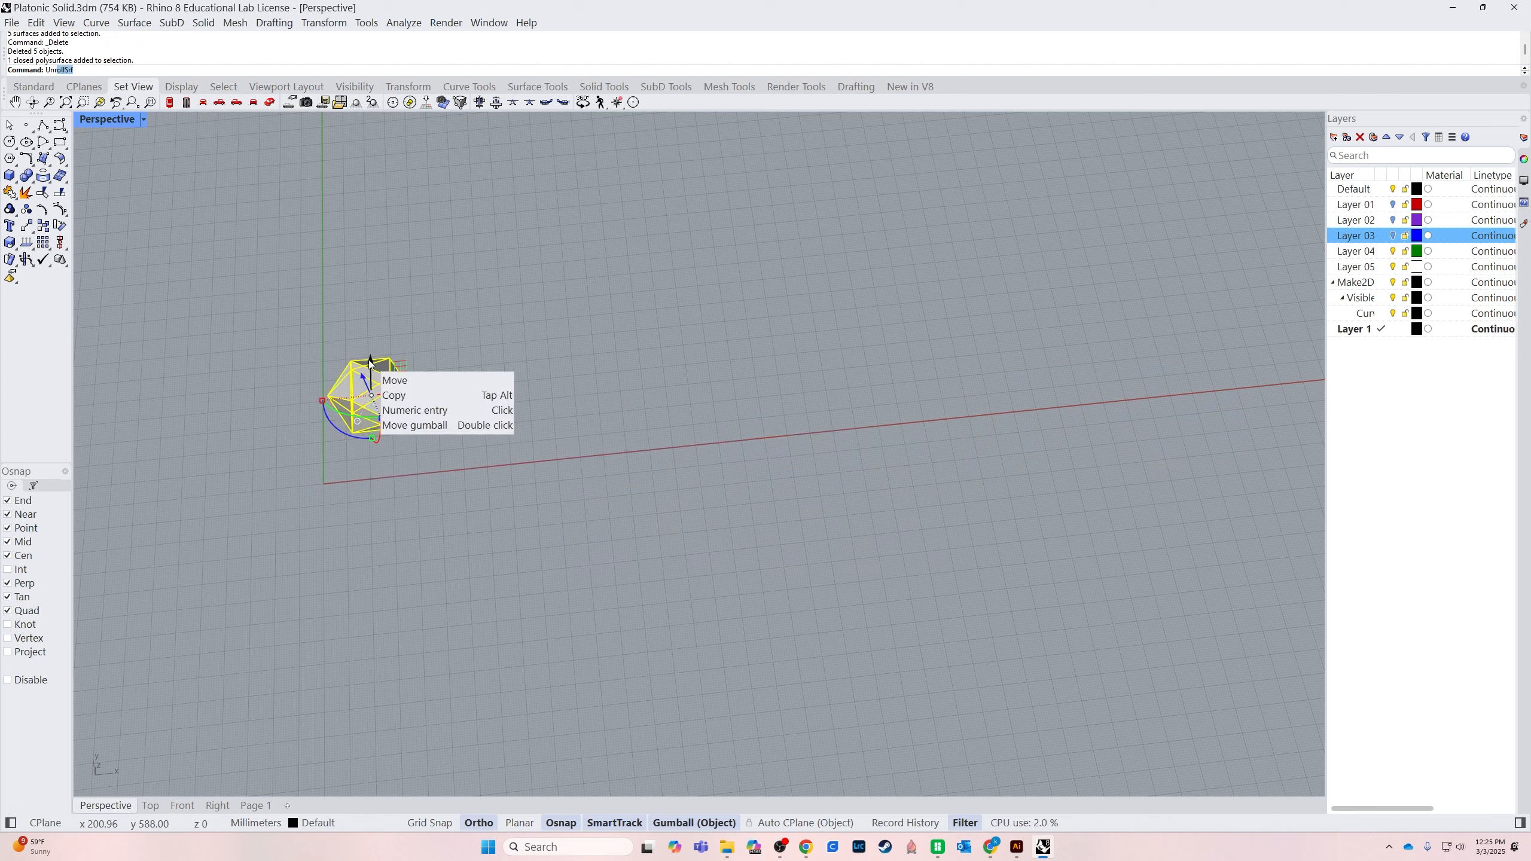
text(roll)
key(Return)
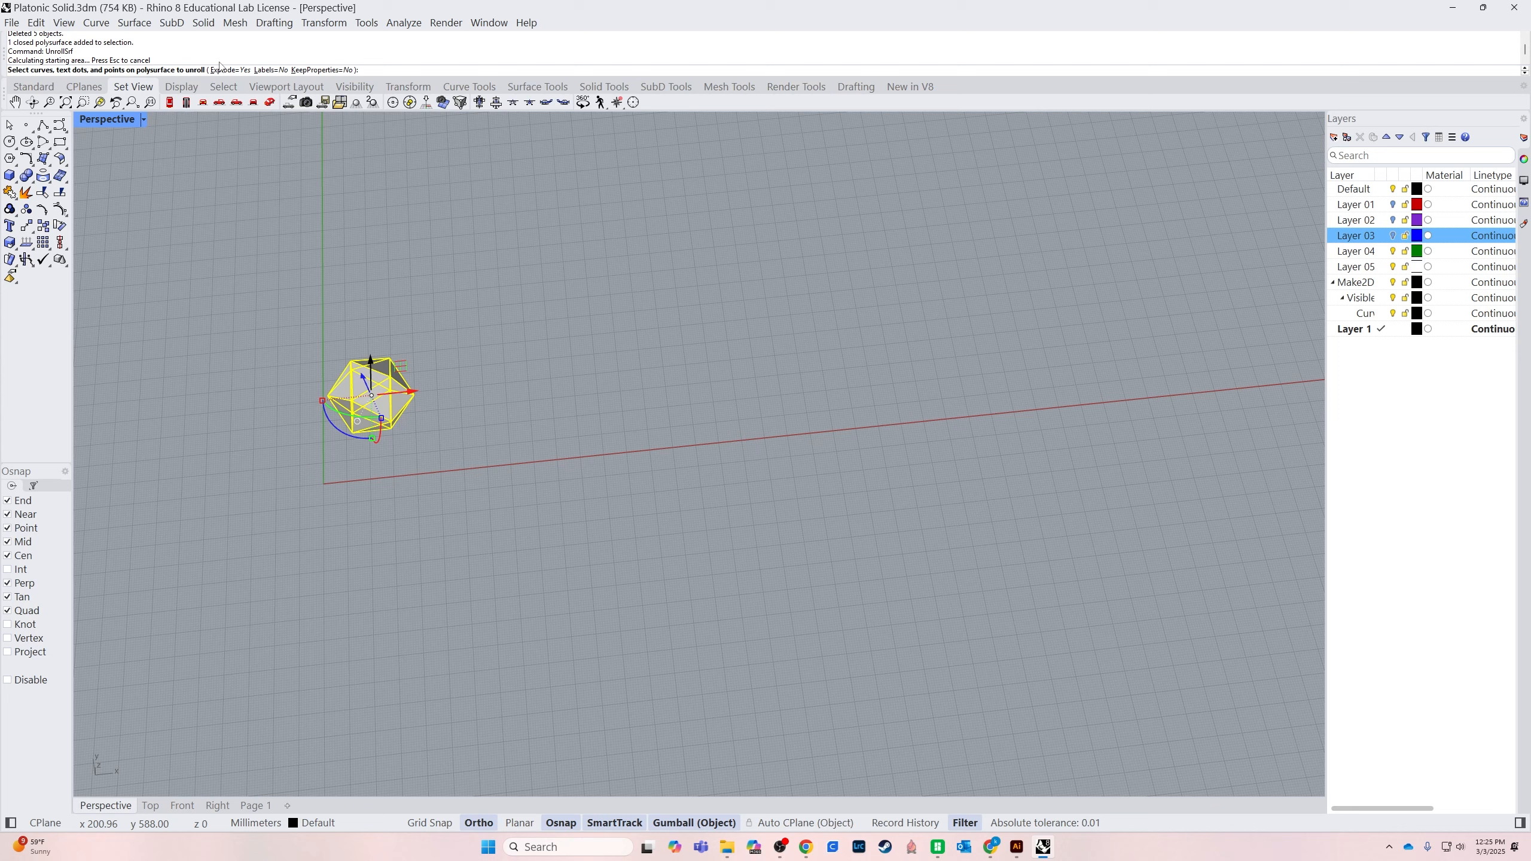
click(220, 70)
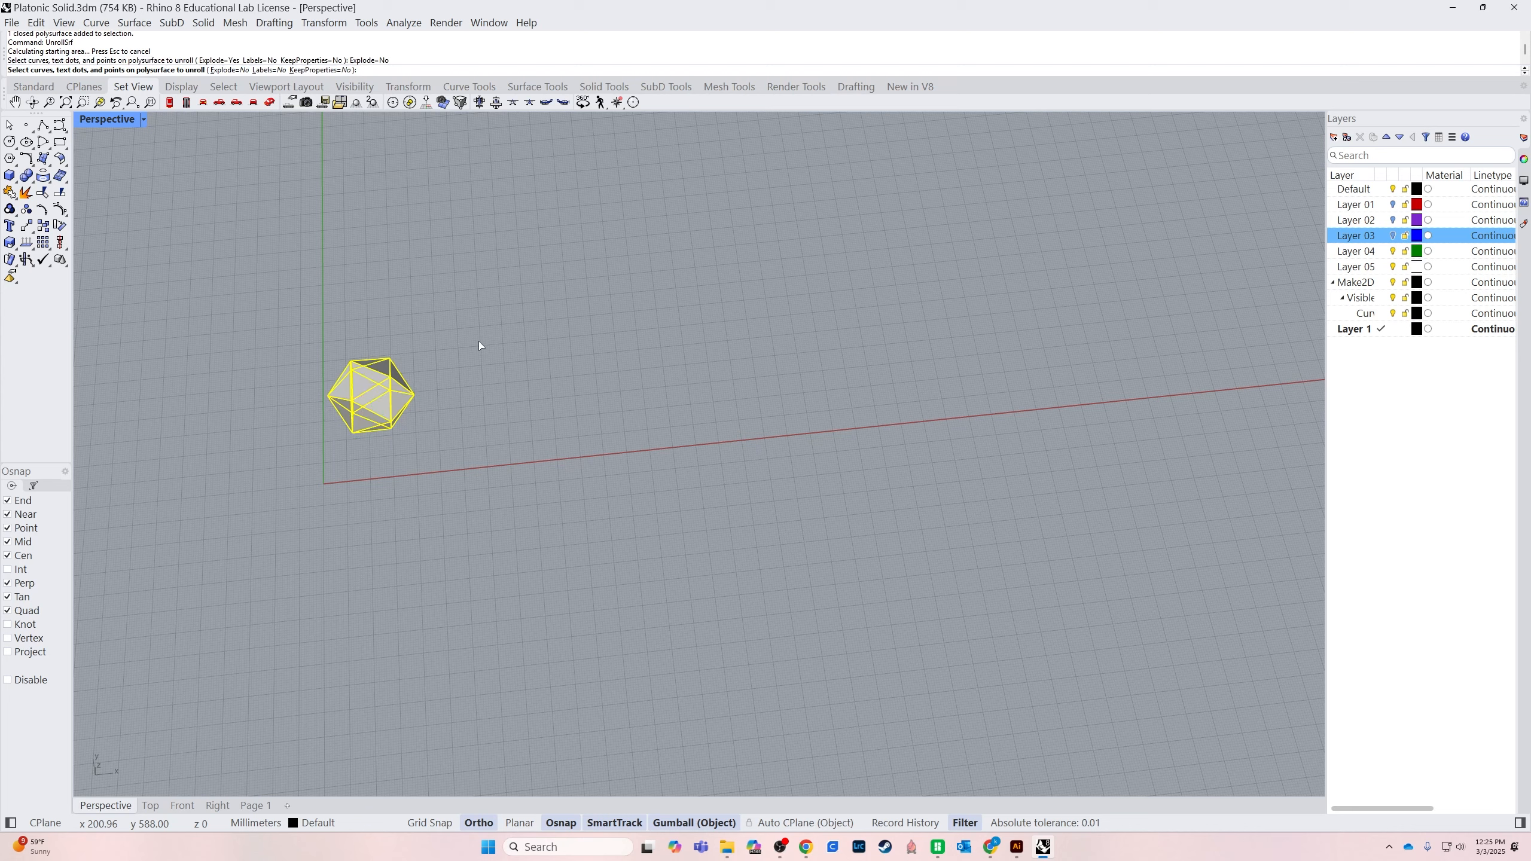
key(Return)
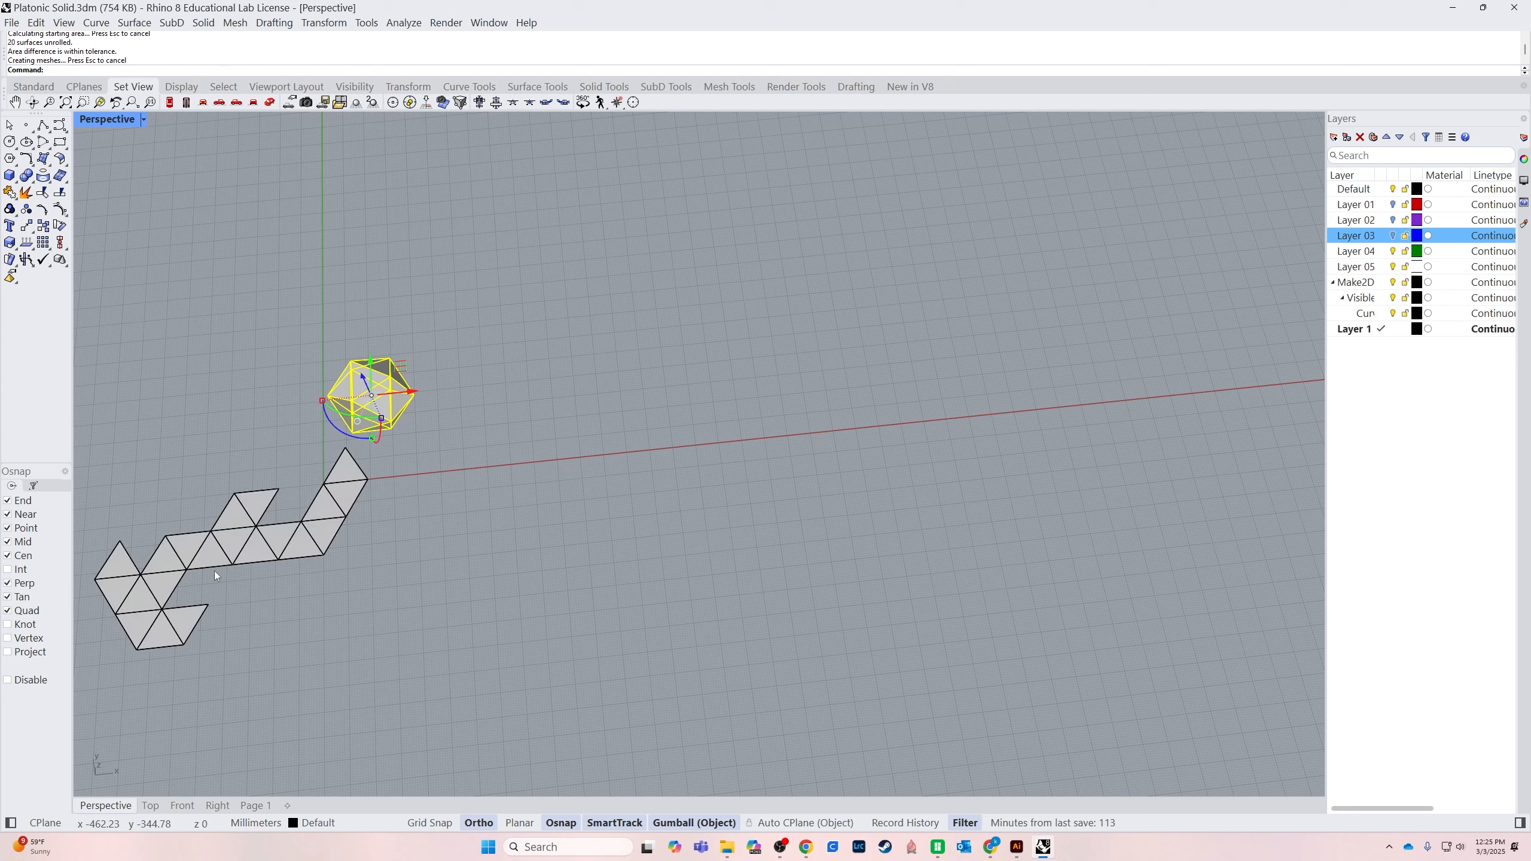
Check that the unrolled net selects as a single piece, then delete it
click(313, 544)
click(311, 548)
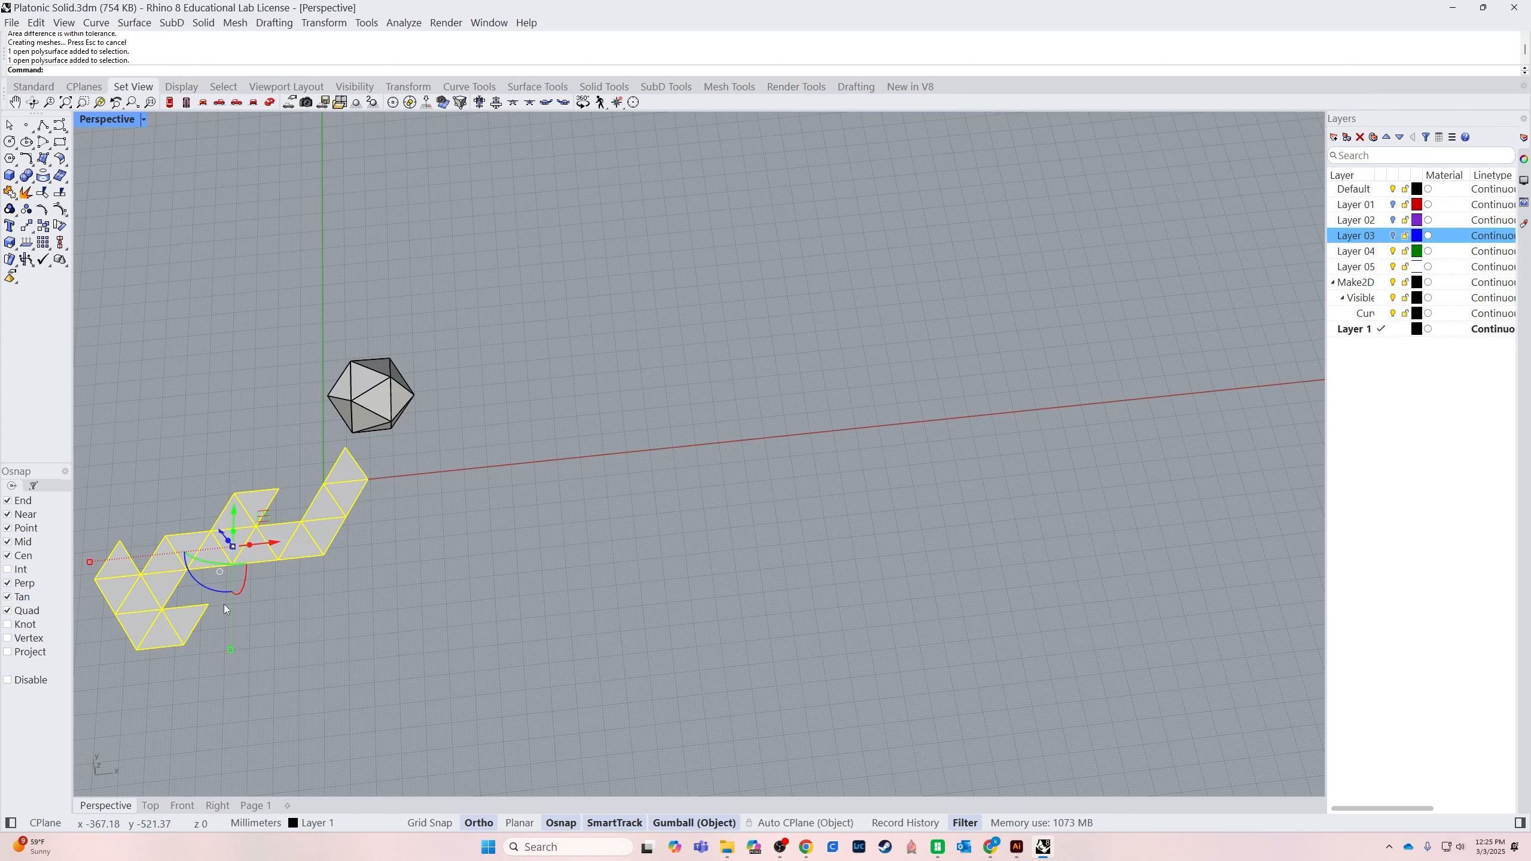
click(375, 548)
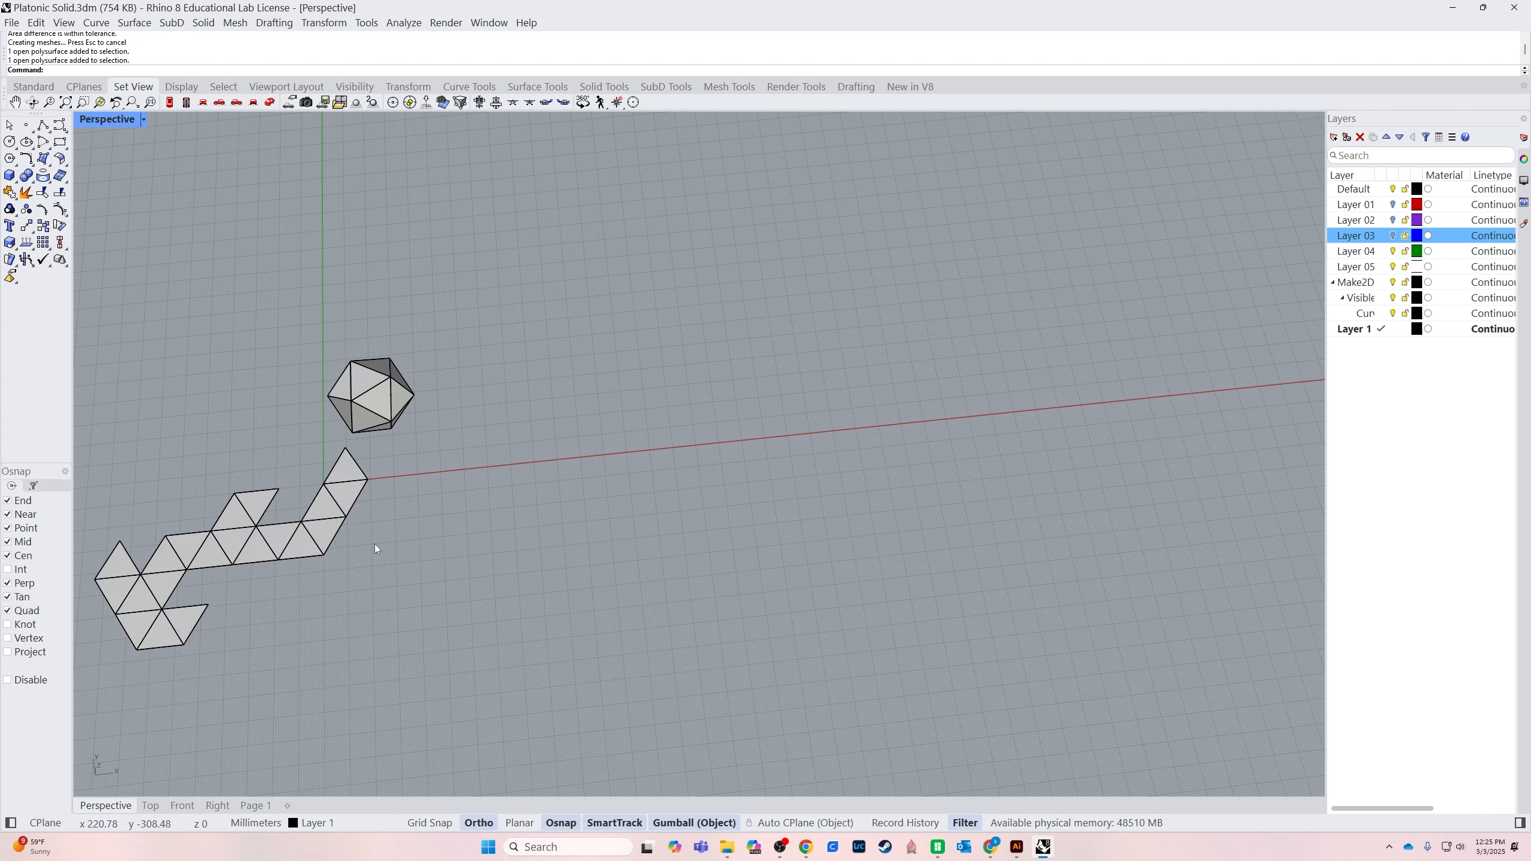
shift+right_drag(473, 547, 774, 539)
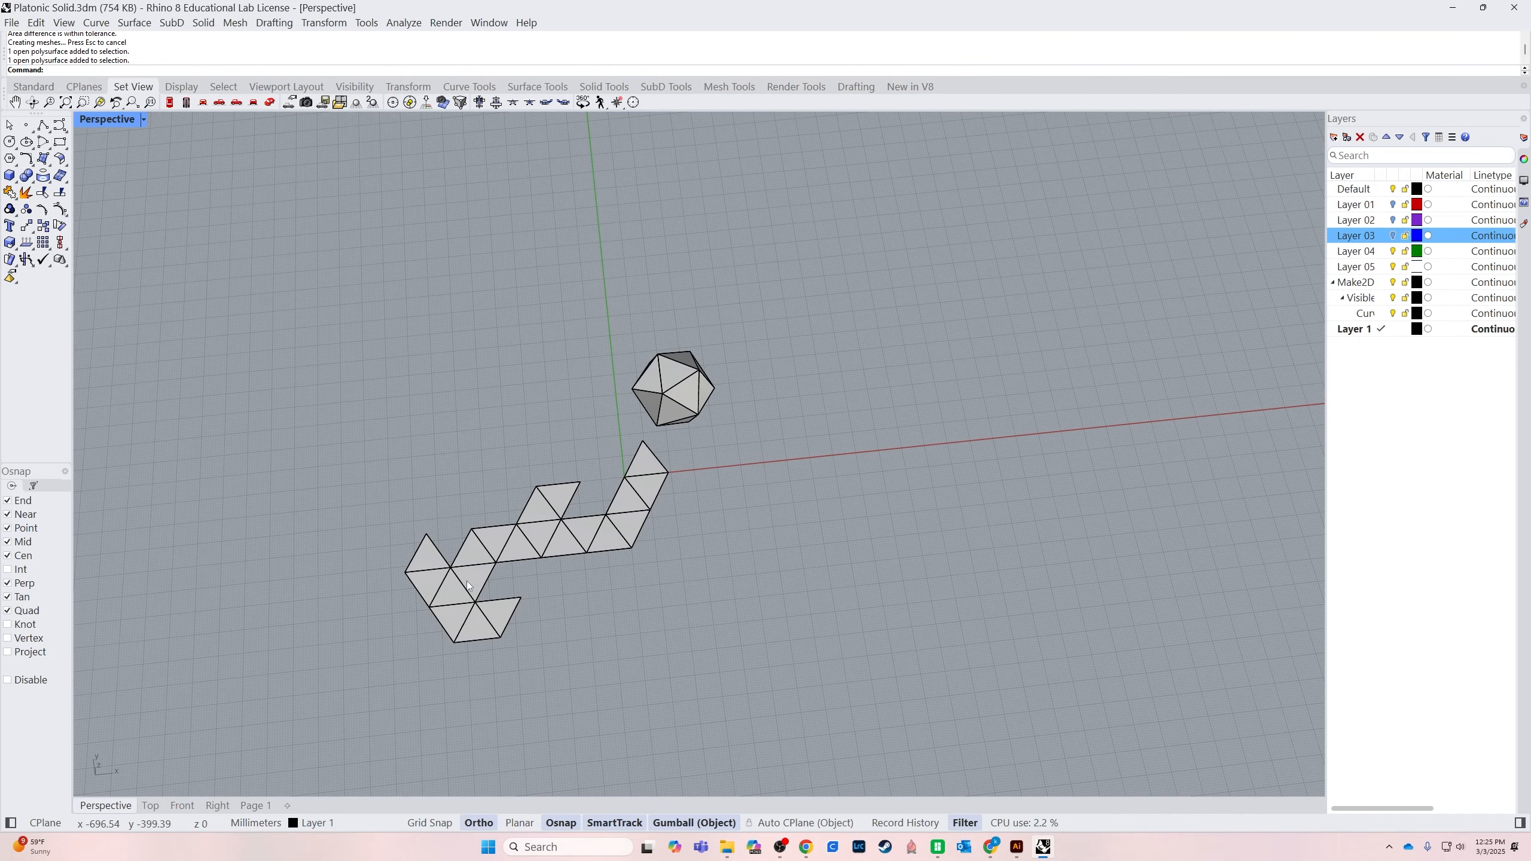
click(588, 560)
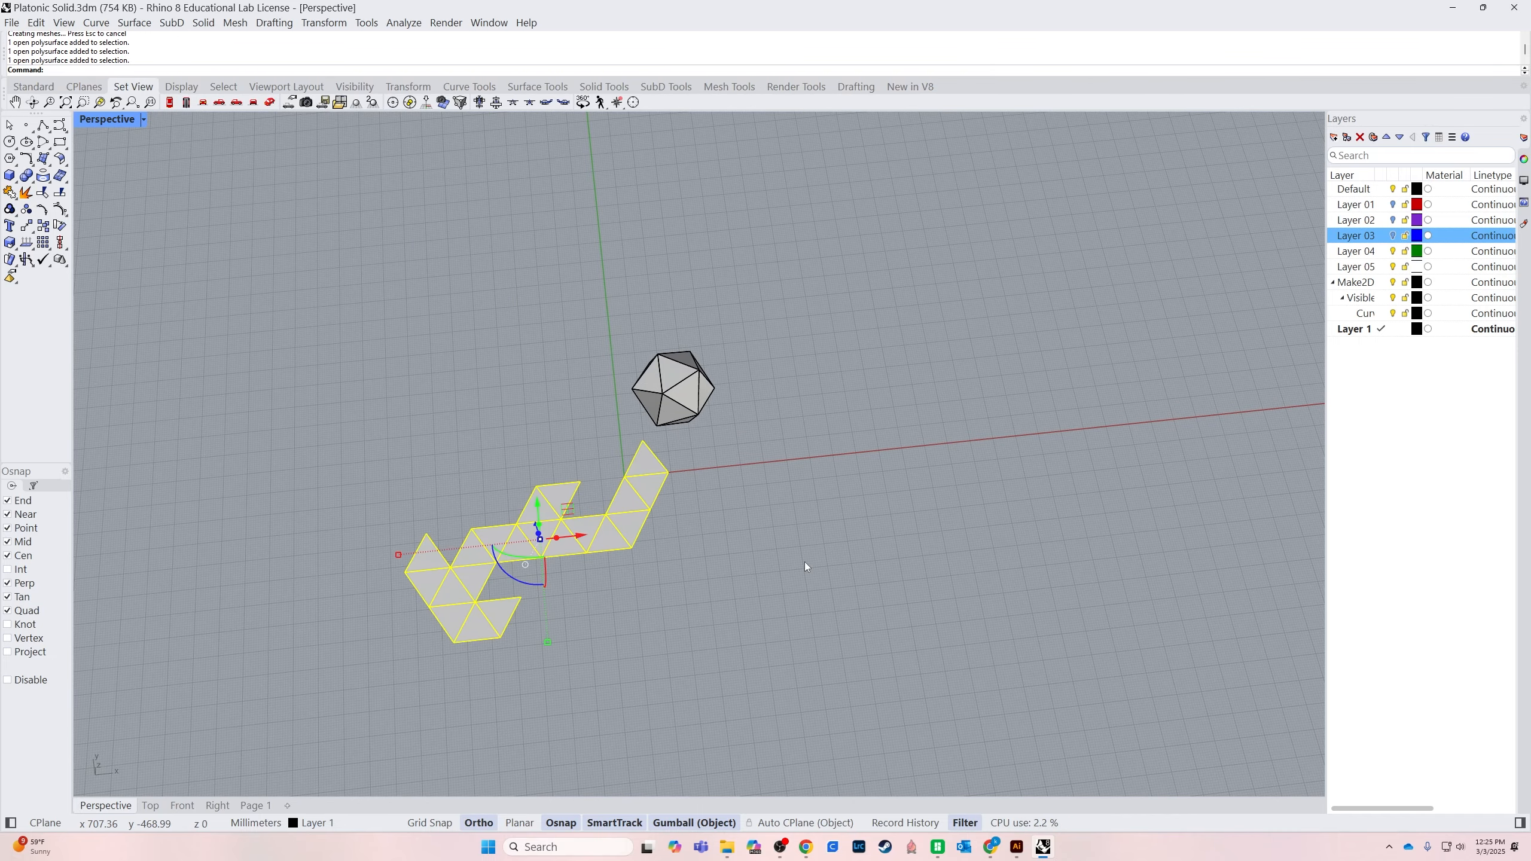
key(Delete)
Unroll the icosahedron into a joined net with numbered edges, using UnrollSrf with Explode=No and Labels=Yes
drag(814, 279, 592, 439)
right_click(592, 439)
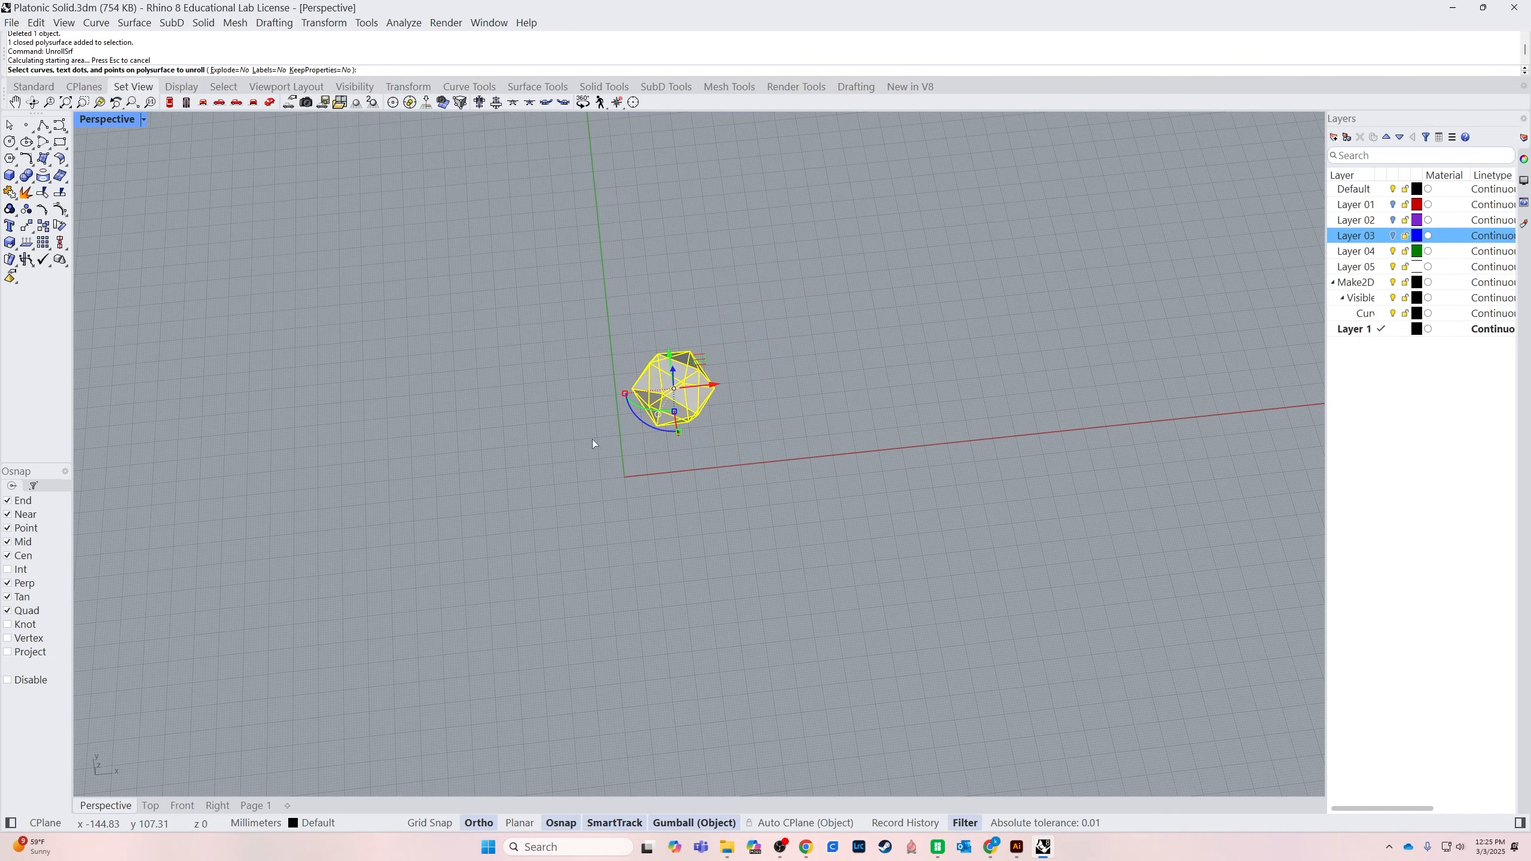
right_click(417, 277)
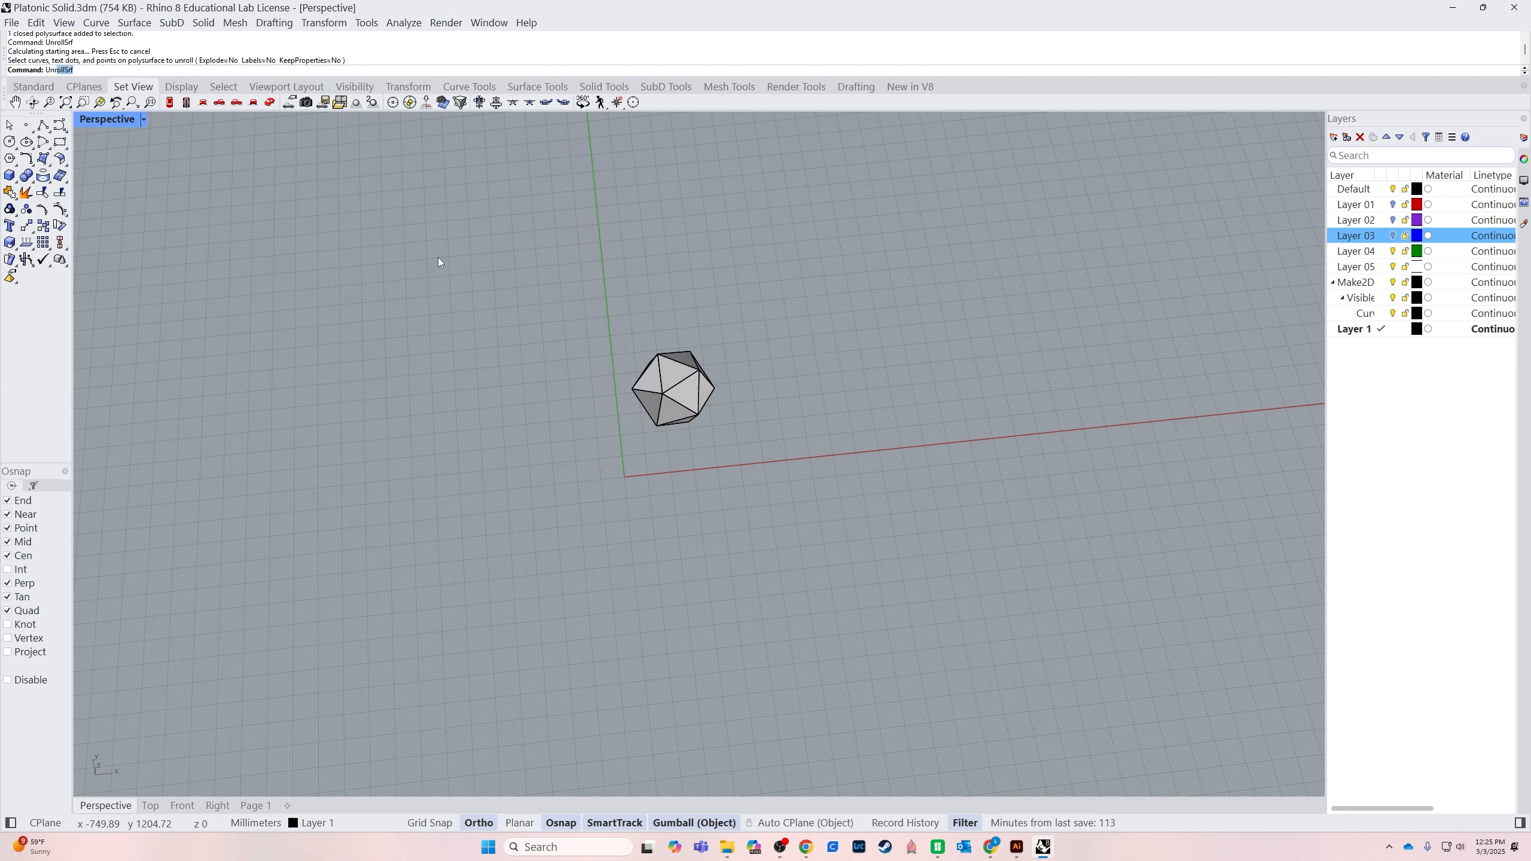
right_click(437, 258)
click(681, 382)
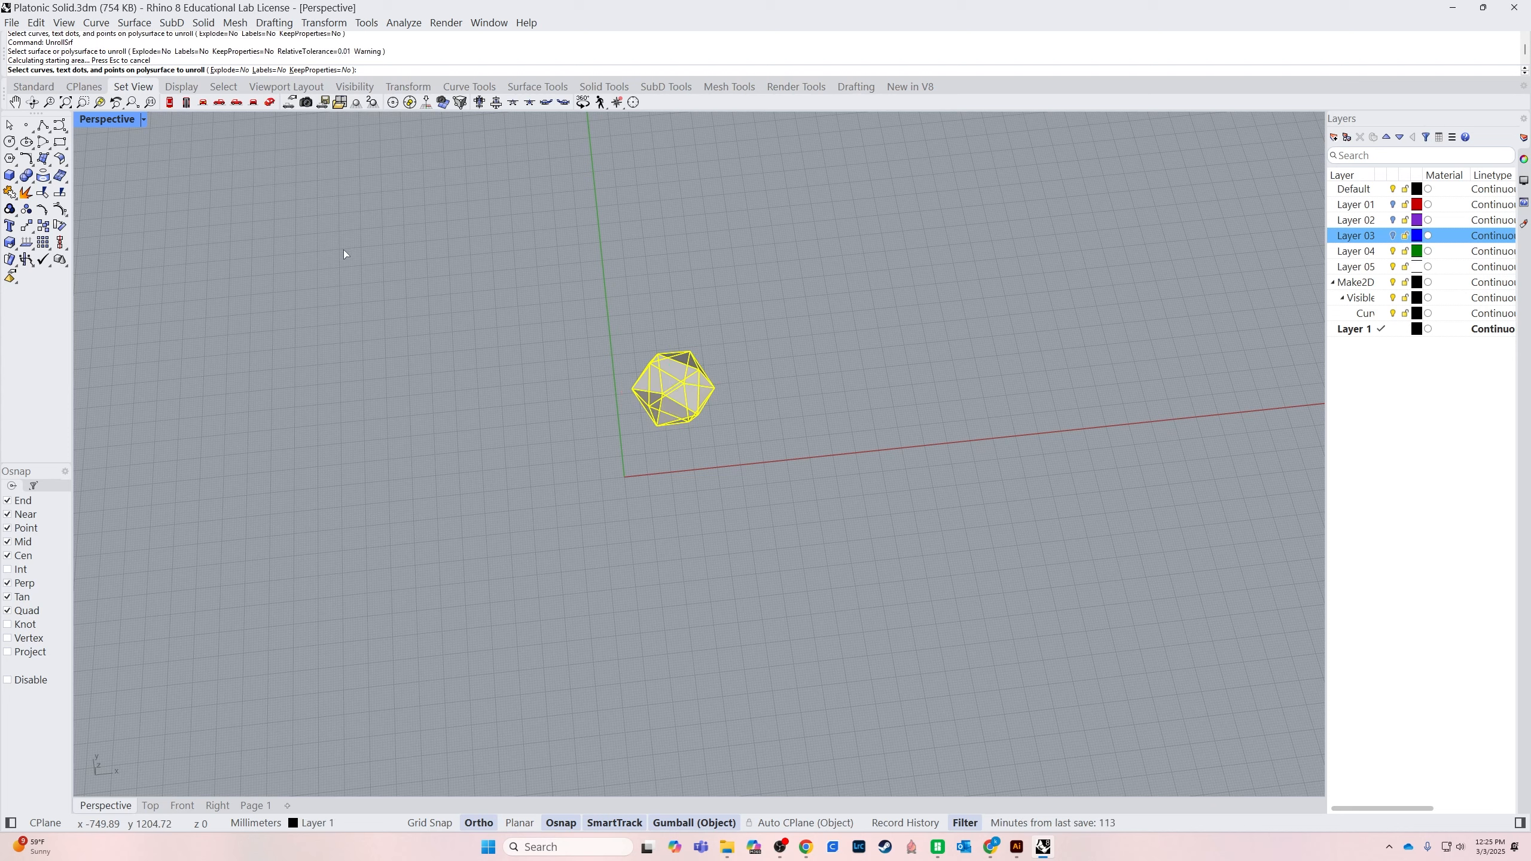
click(271, 70)
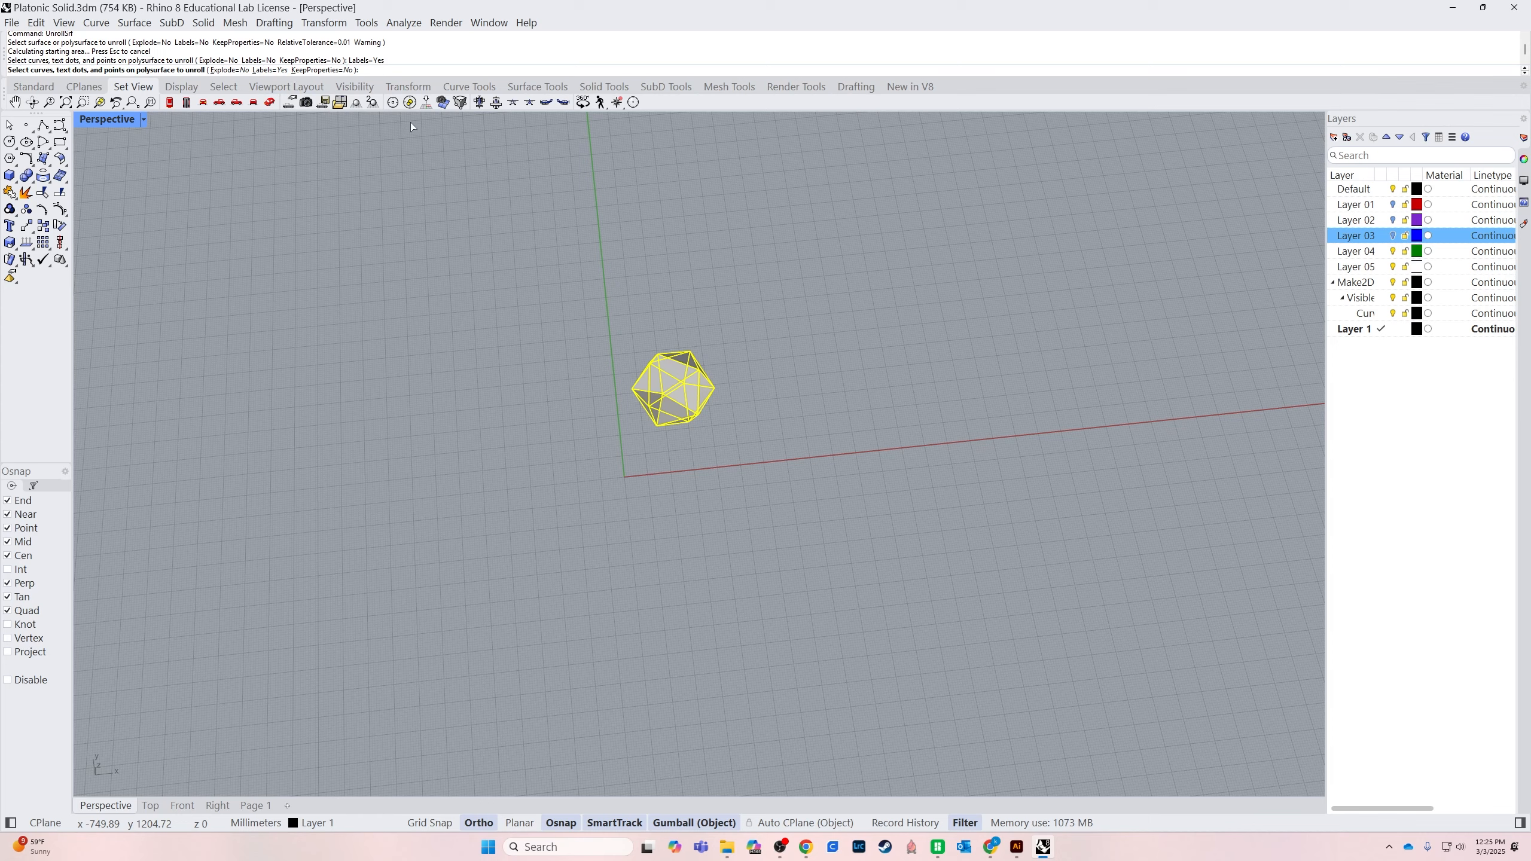
right_click(994, 416)
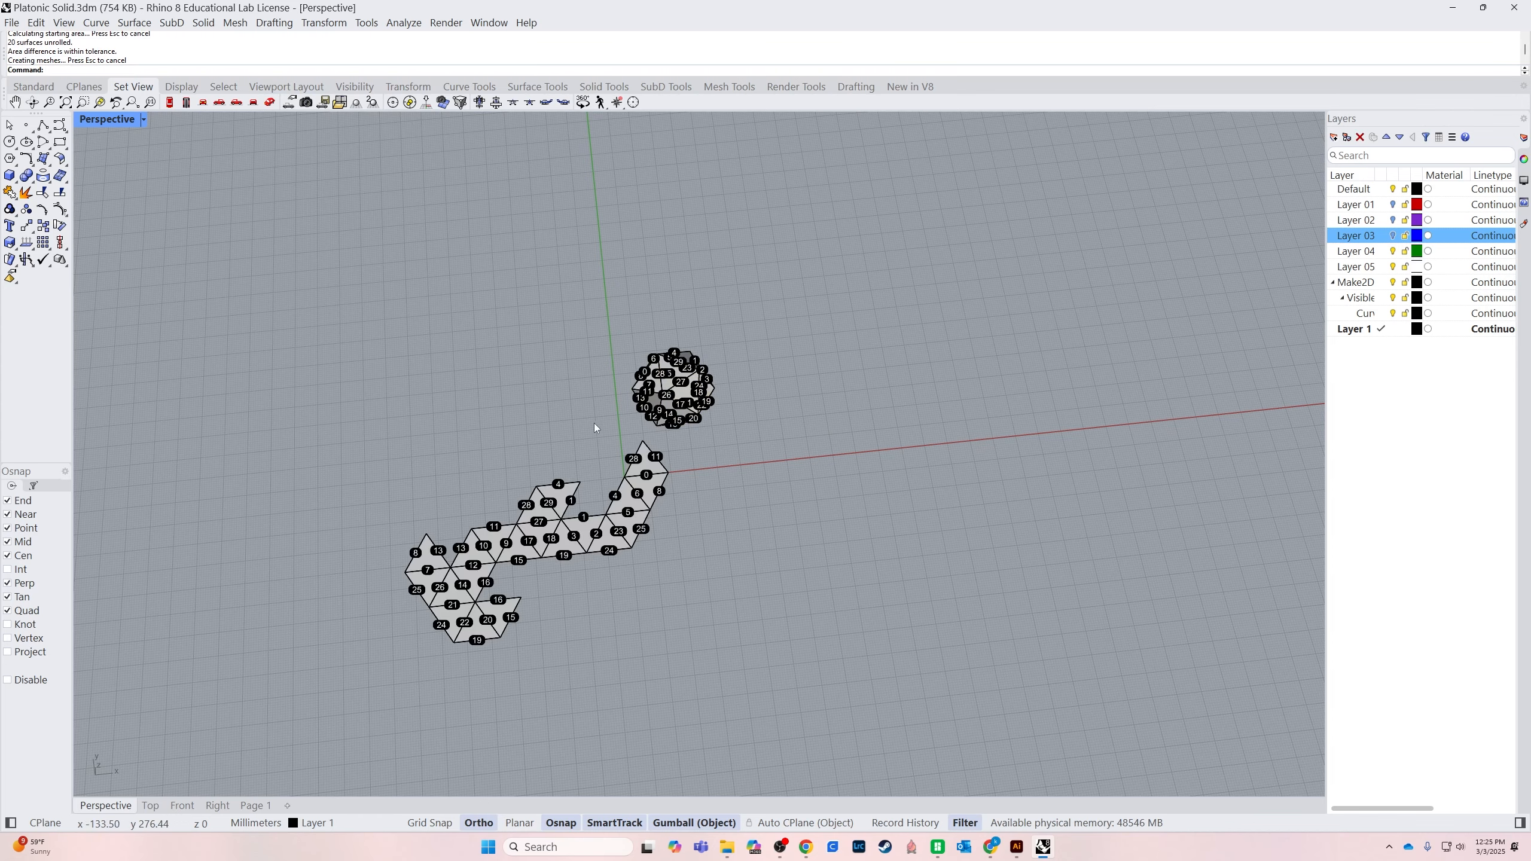
scroll(604, 475, up, 3)
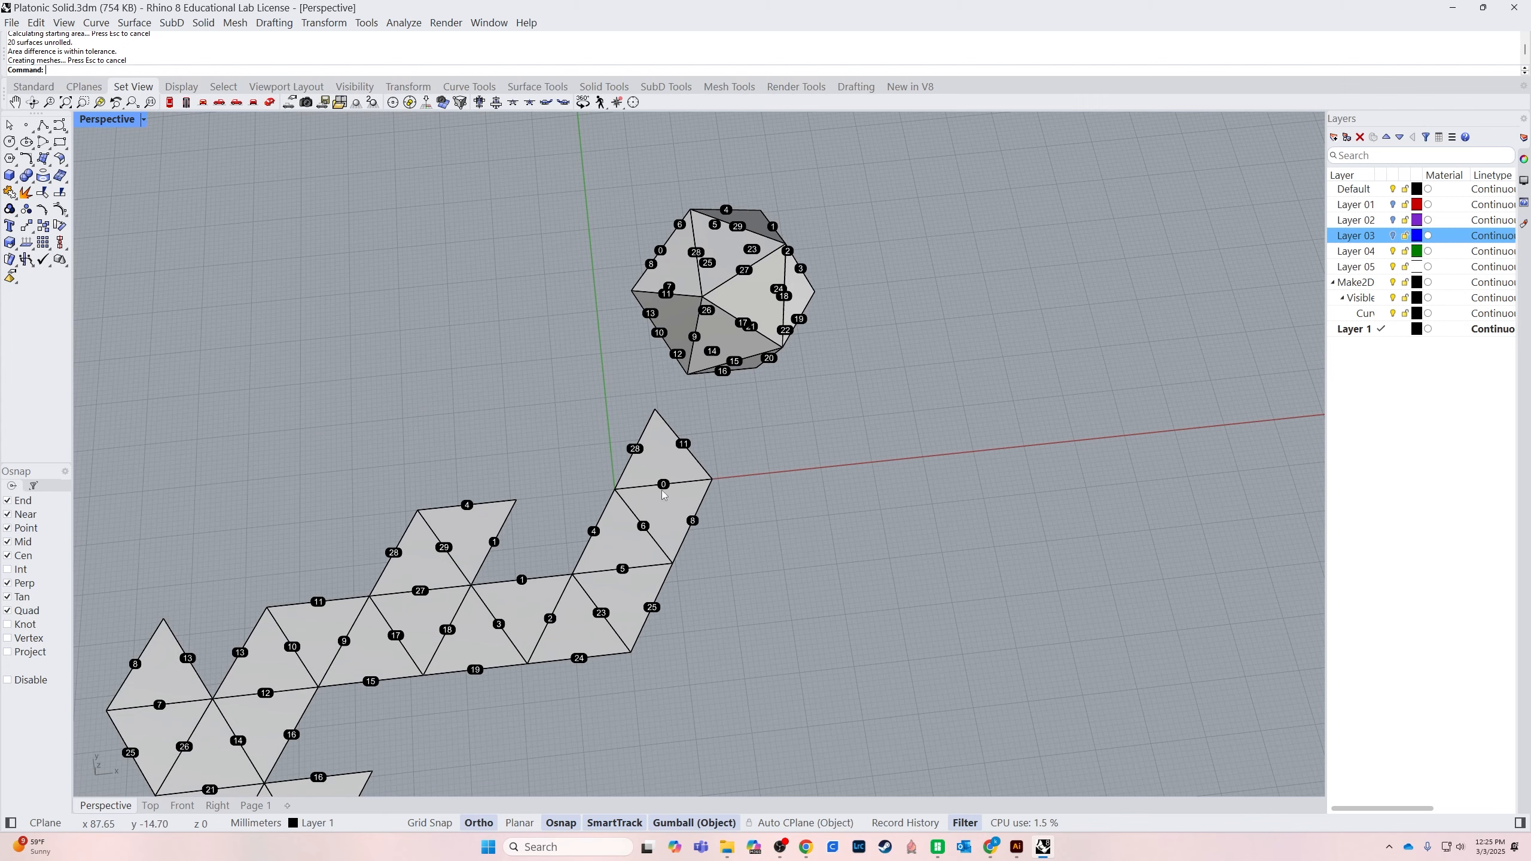
Delete the labelled net with its text dots, then undo both the deletion and the labelled unroll
scroll(736, 482, down, 2)
drag(821, 473, 318, 779)
key(Delete)
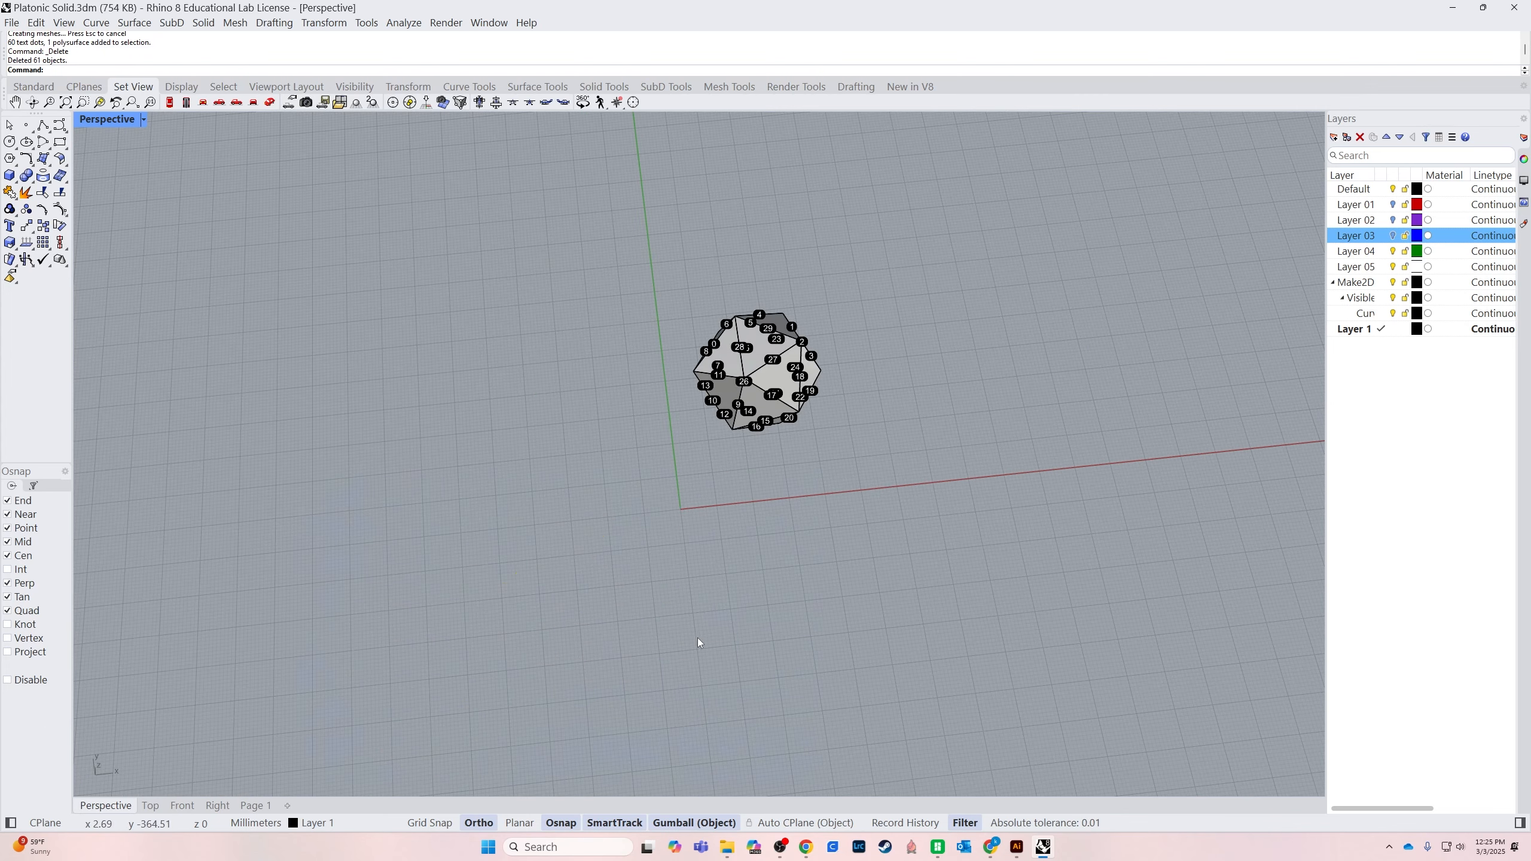
key(ctrl+z)
key(ctrl+z)
Unroll the icosahedron into separate triangles with numbered edges, using UnrollSrf with Explode=Yes and Labels=Yes
right_drag(824, 605, 710, 429)
click(708, 397)
text(U)
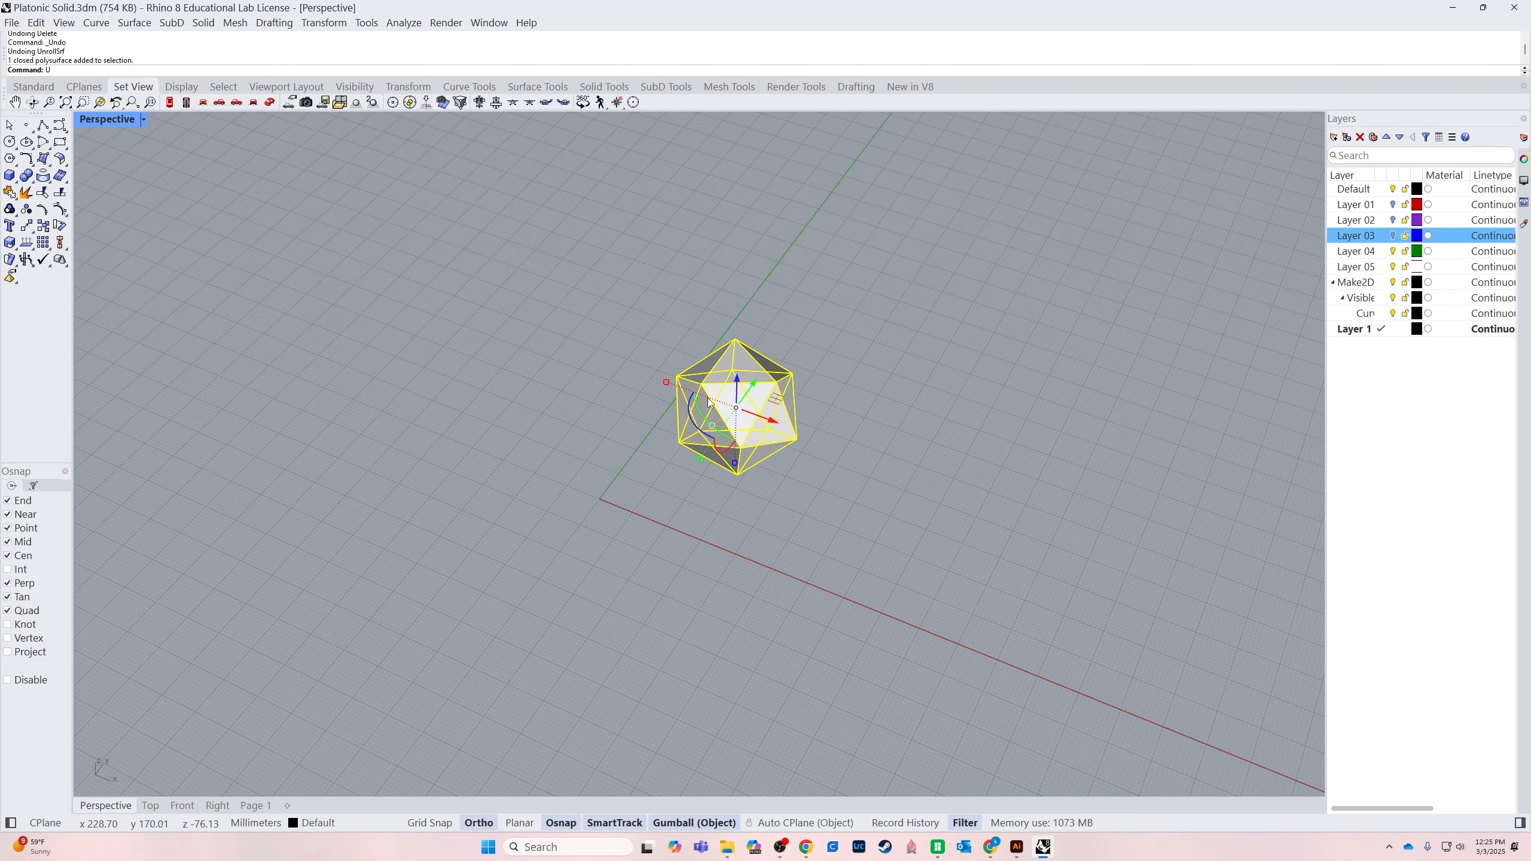
text(nrollSrf)
key(Return)
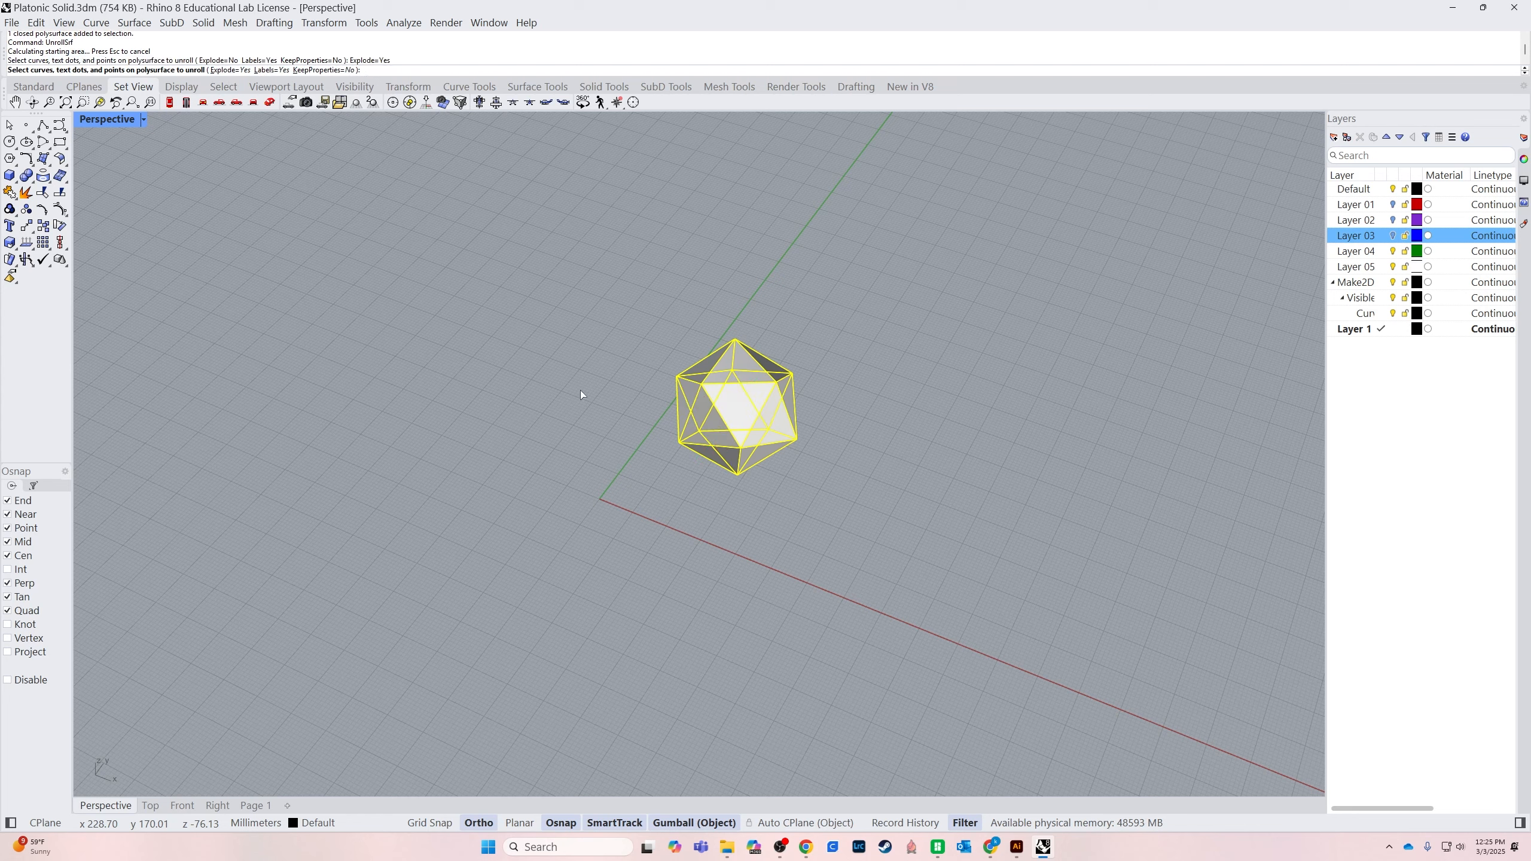
key(Return)
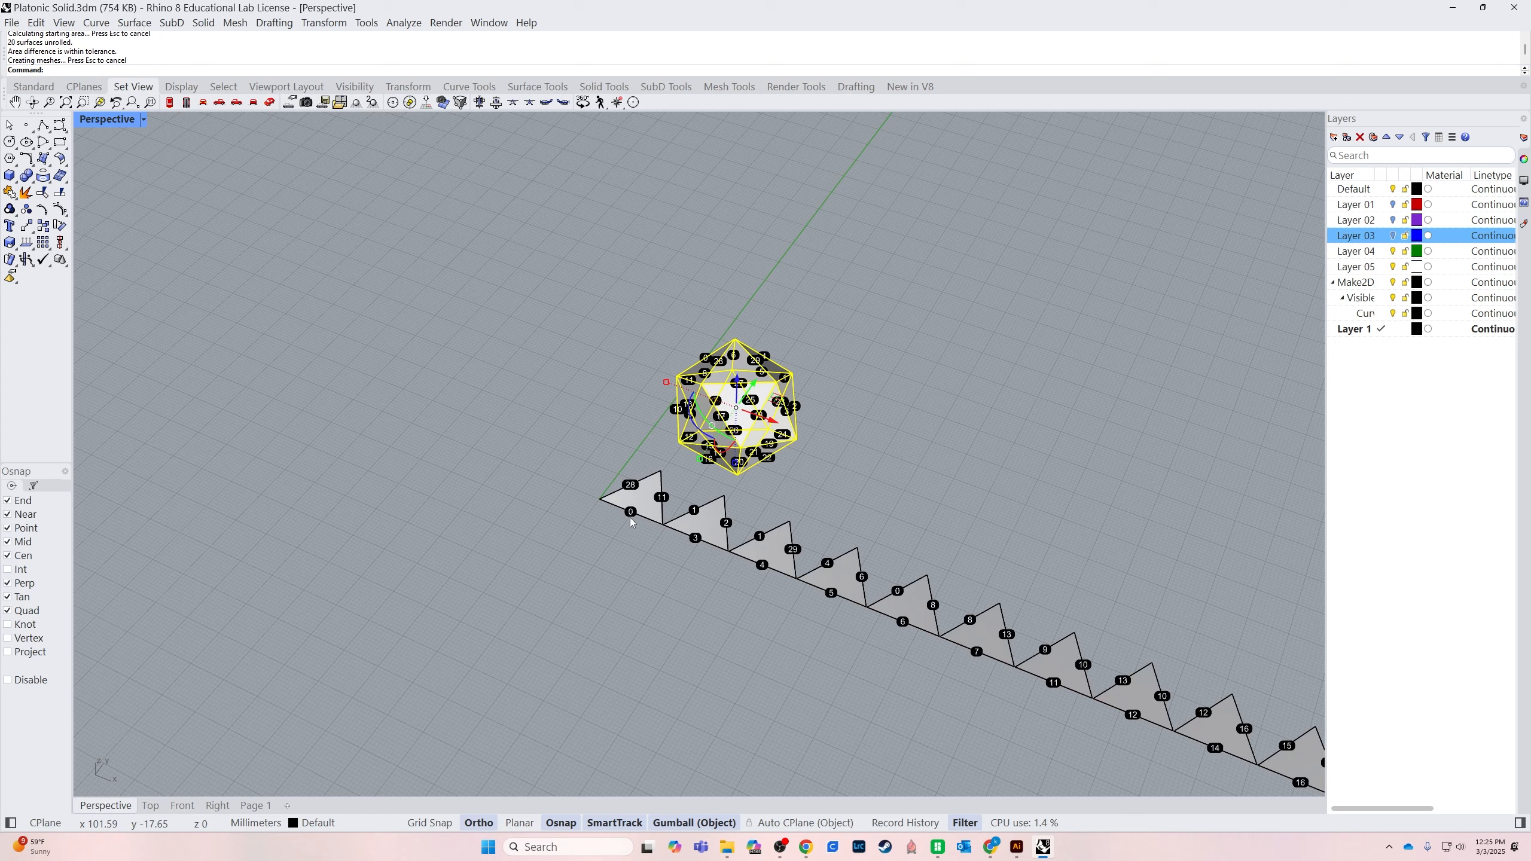
shift+right_drag(795, 615, 543, 516)
right_drag(516, 558, 317, 516)
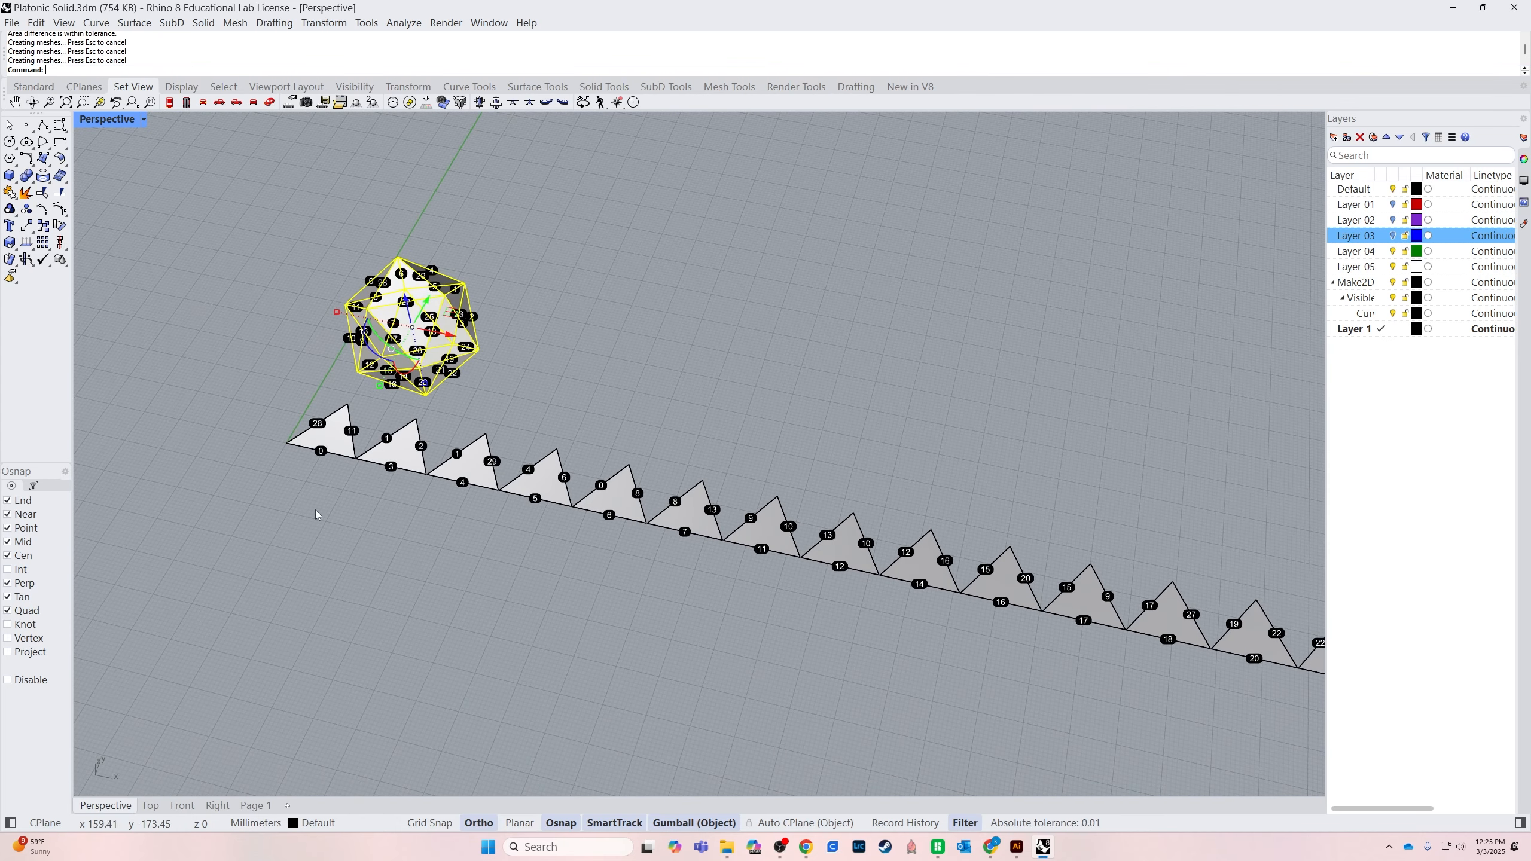
scroll(318, 516, up, 5)
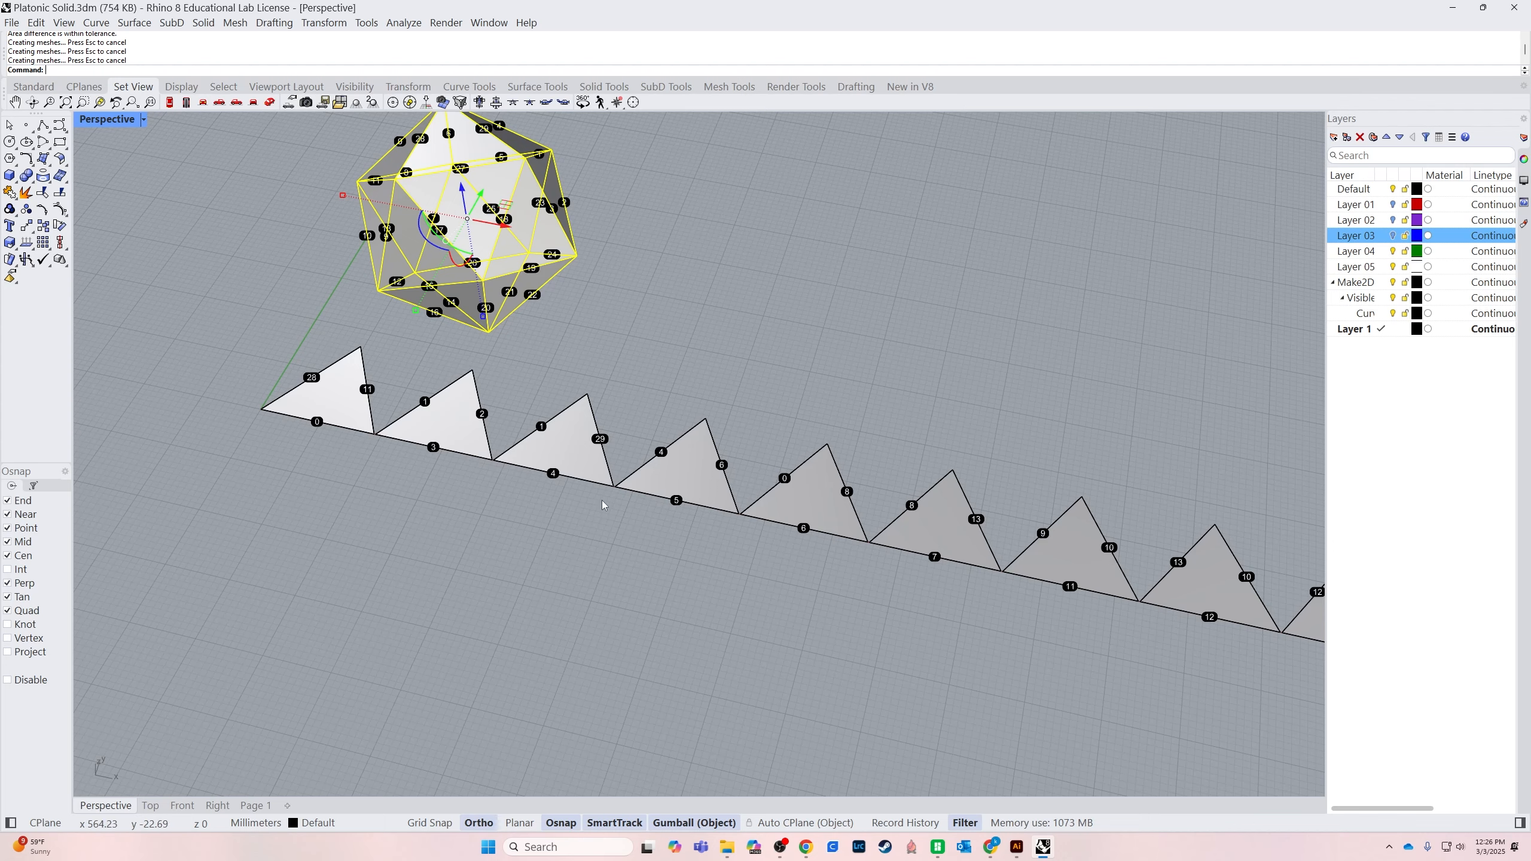
scroll(868, 533, down, 5)
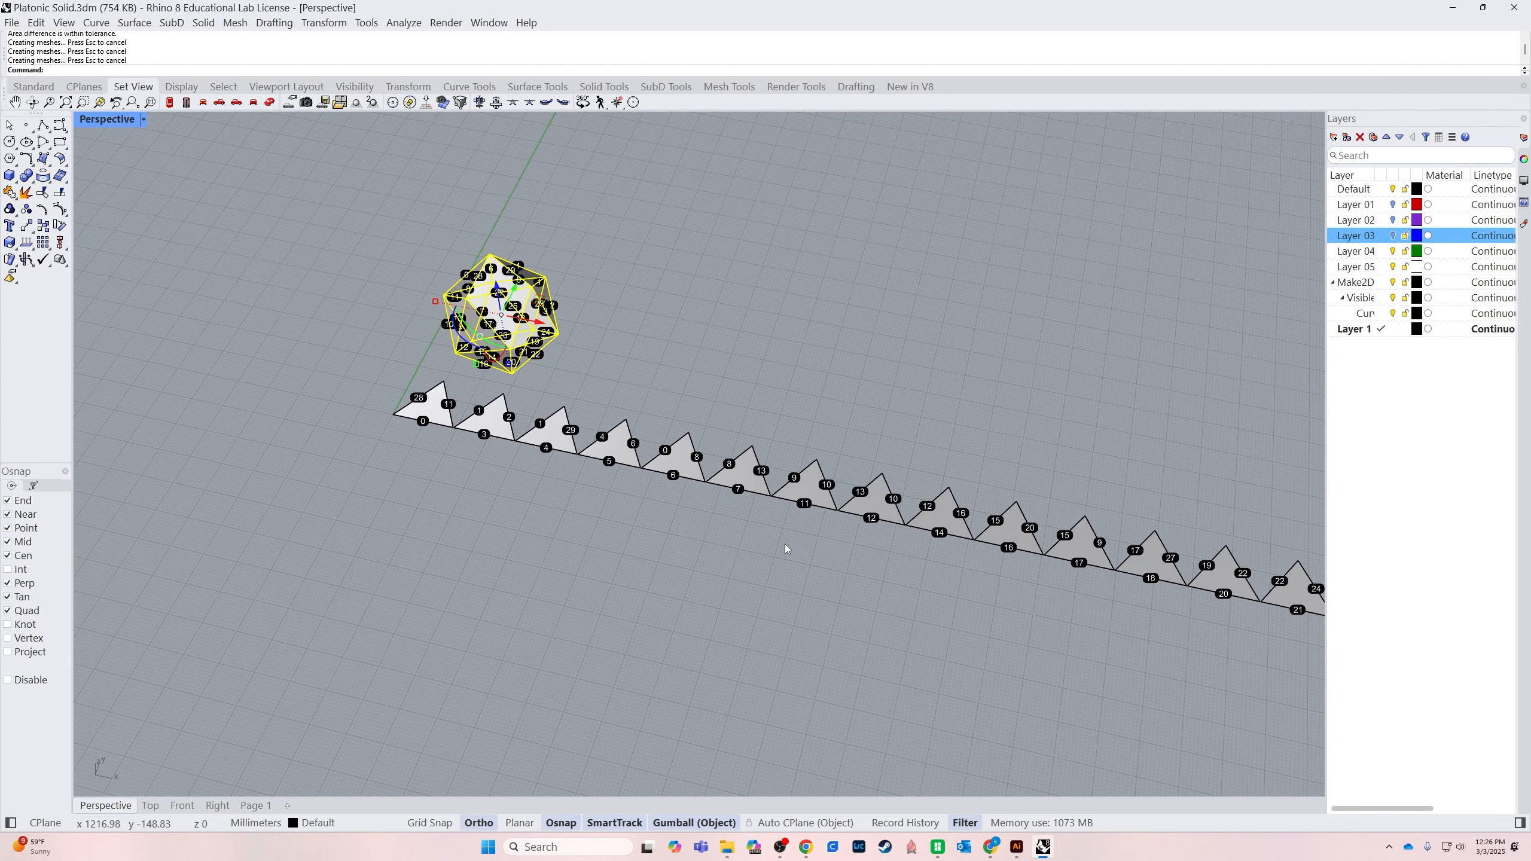
Inspect the row of numbered triangles beside the icosahedron, then undo the exploded, labelled unroll
right_drag(742, 540, 797, 541)
shift+right_drag(1040, 588, 961, 606)
scroll(960, 599, down, 6)
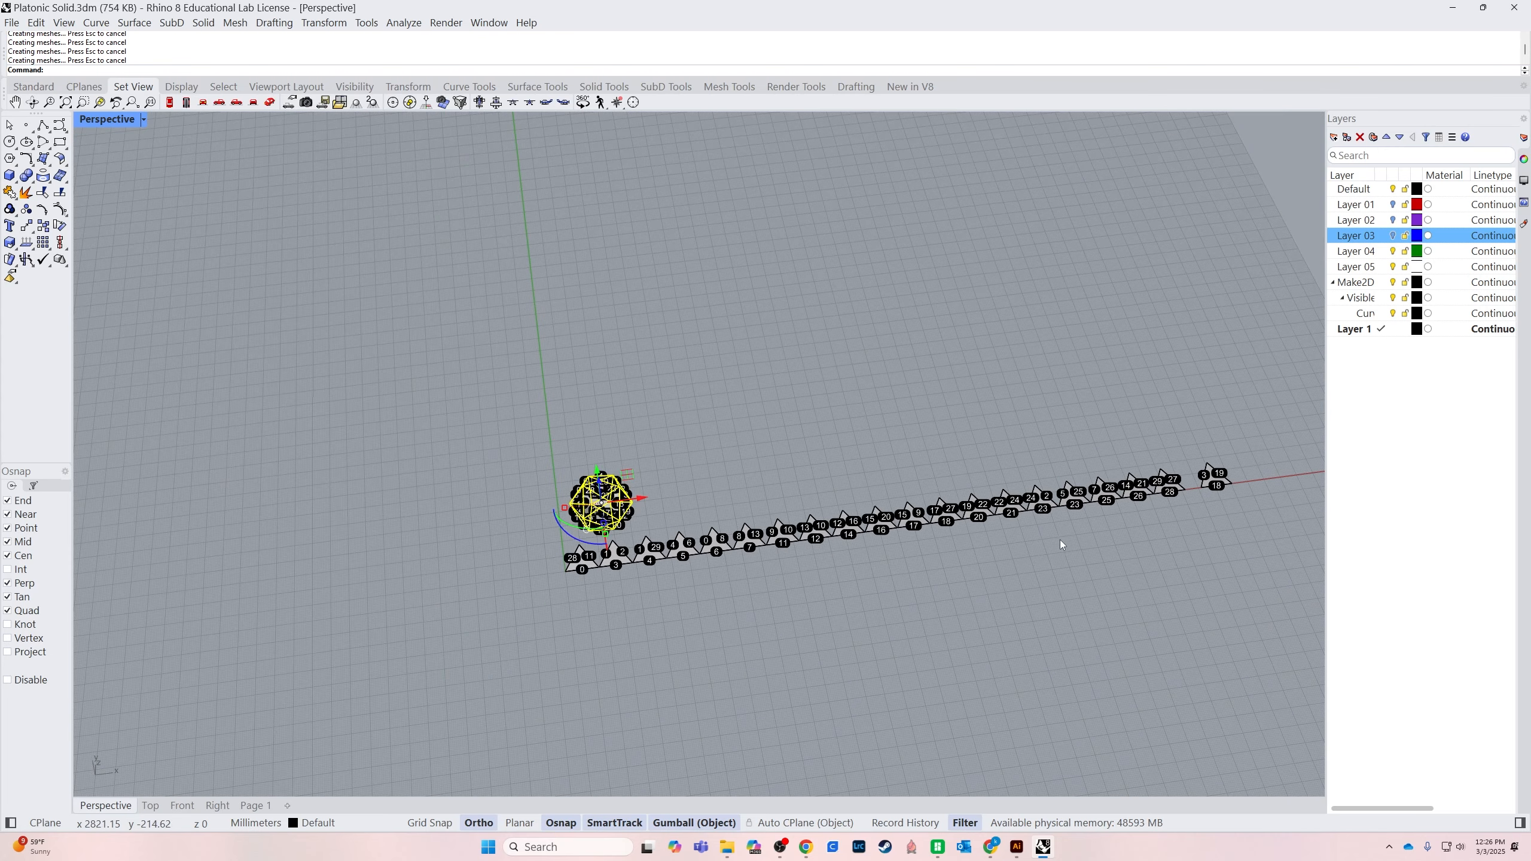
scroll(1059, 540, up, 3)
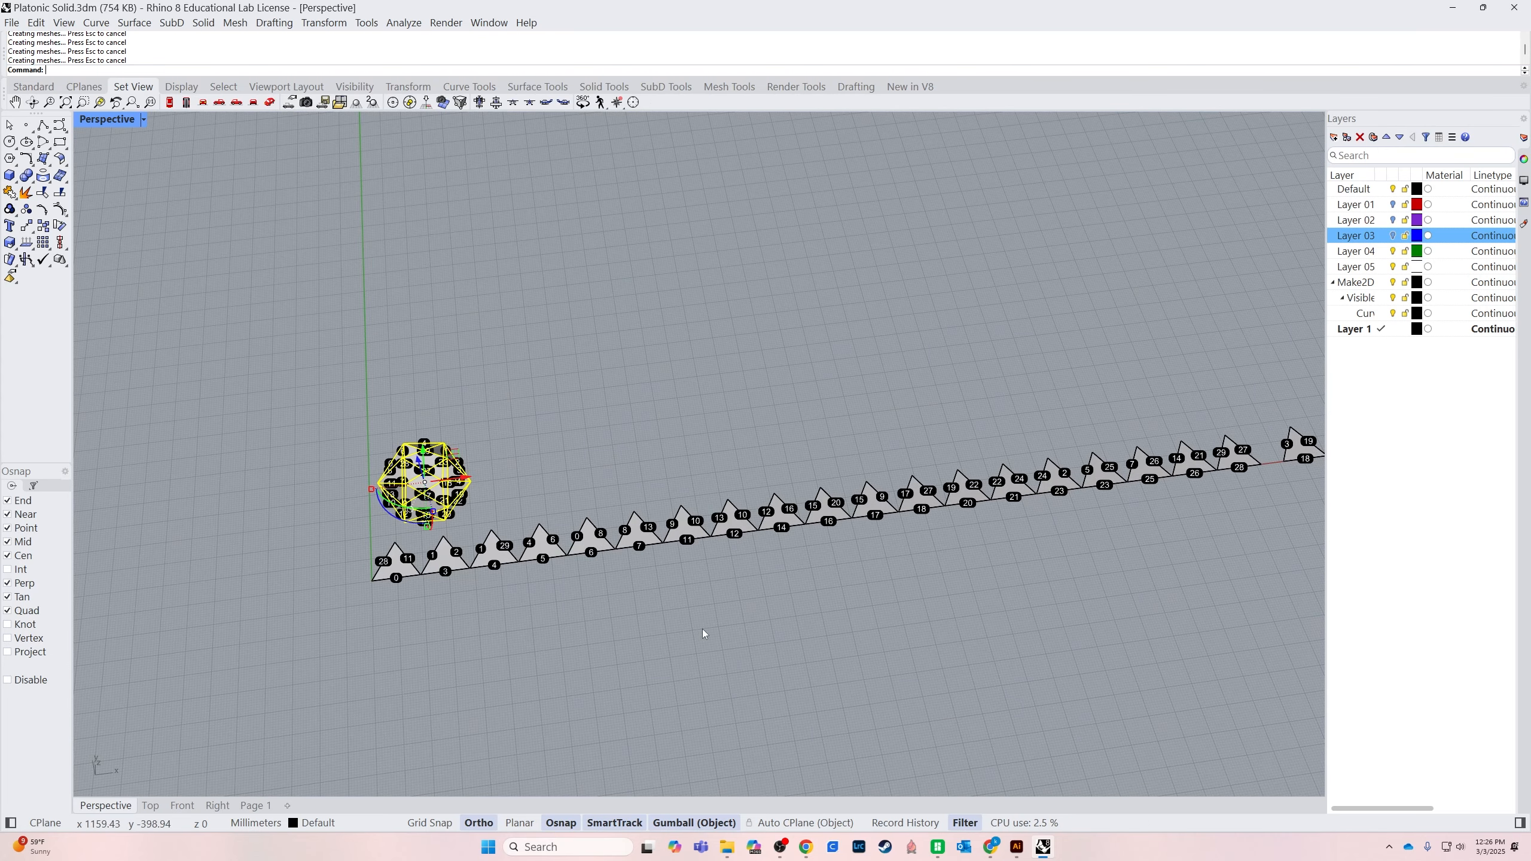
right_drag(670, 639, 752, 588)
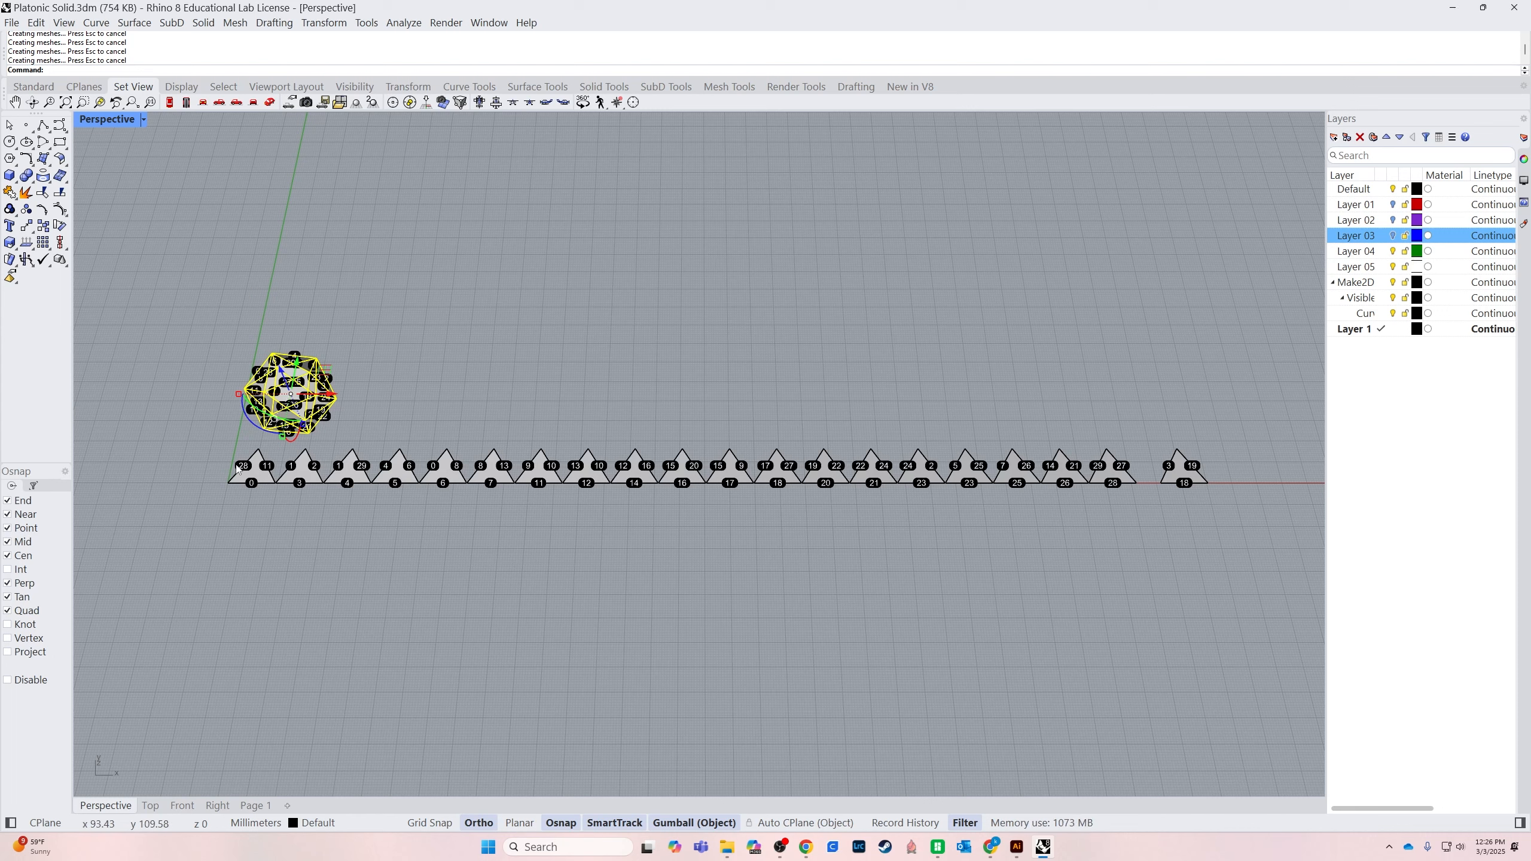
click(519, 360)
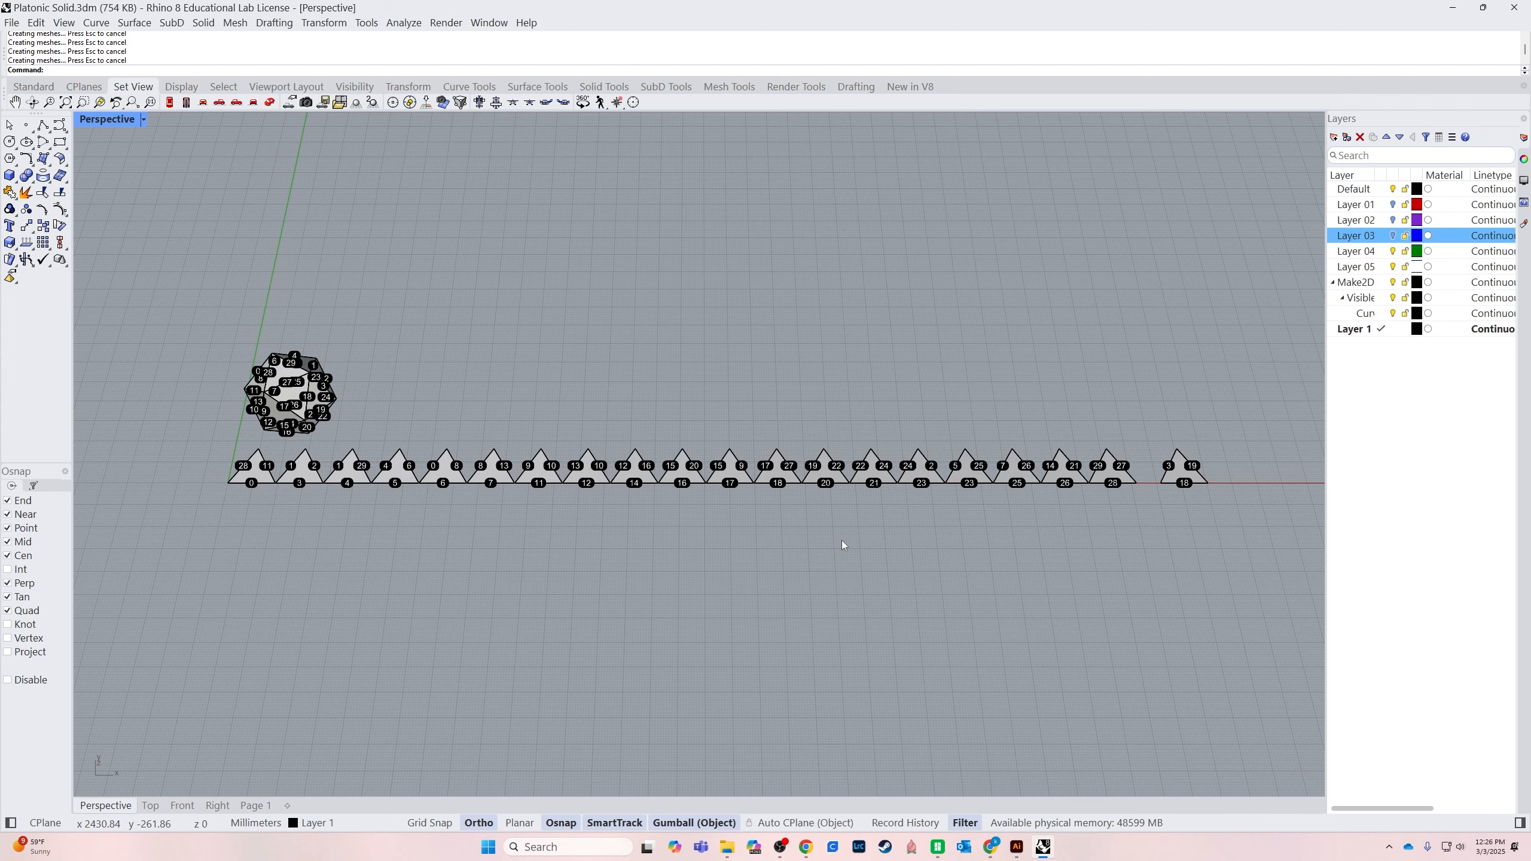
key(ctrl+z)
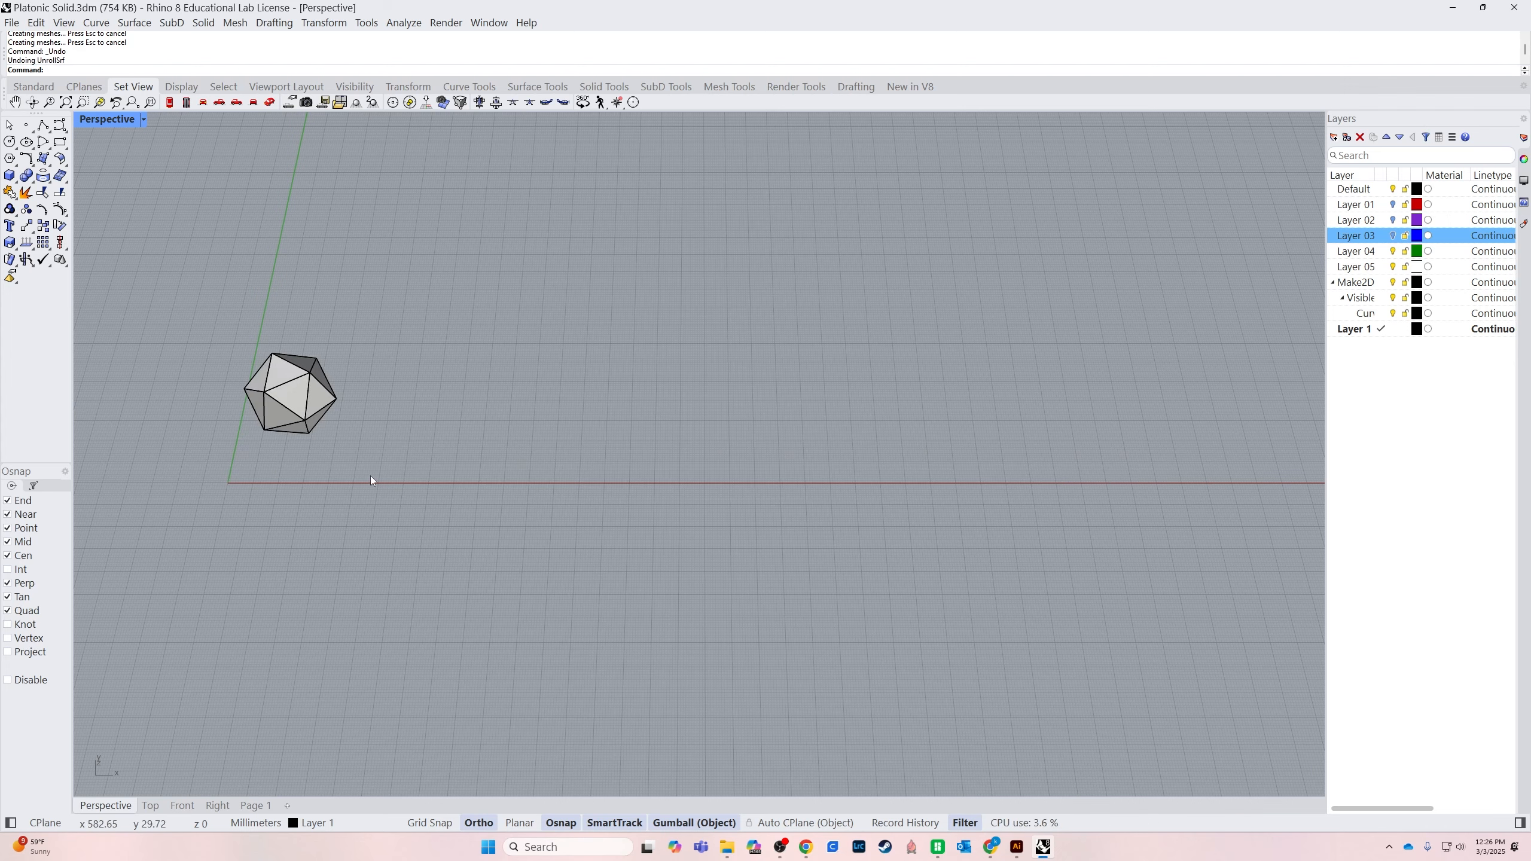
Unroll the icosahedron into separate unlabelled triangles, using UnrollSrf with Explode=Yes and Labels=No
scroll(373, 477, up, 6)
shift+right_drag(498, 558, 533, 697)
click(341, 502)
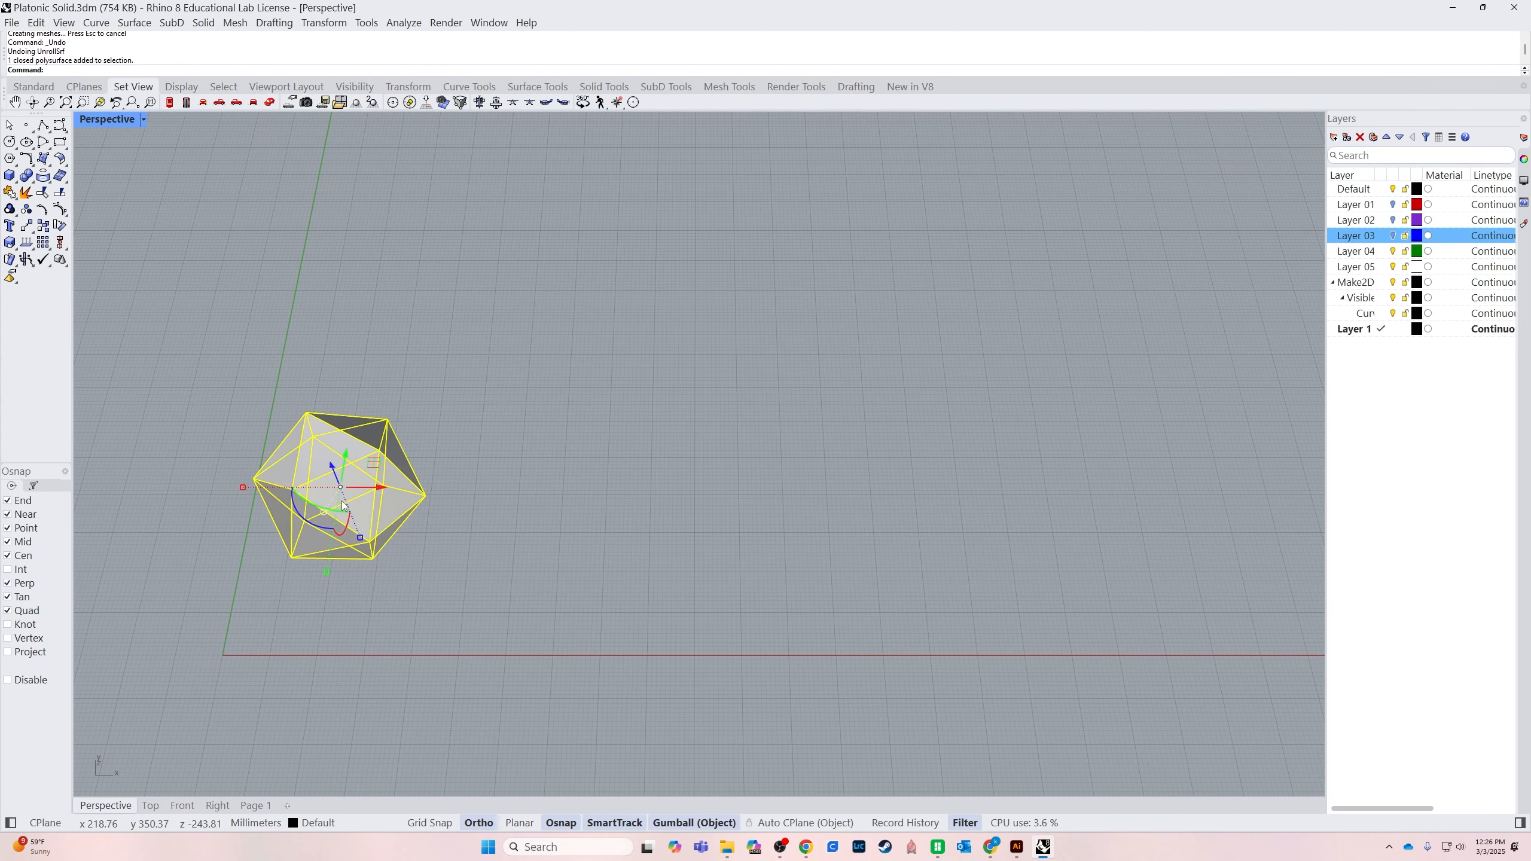
text(UnrollSrf)
key(Return)
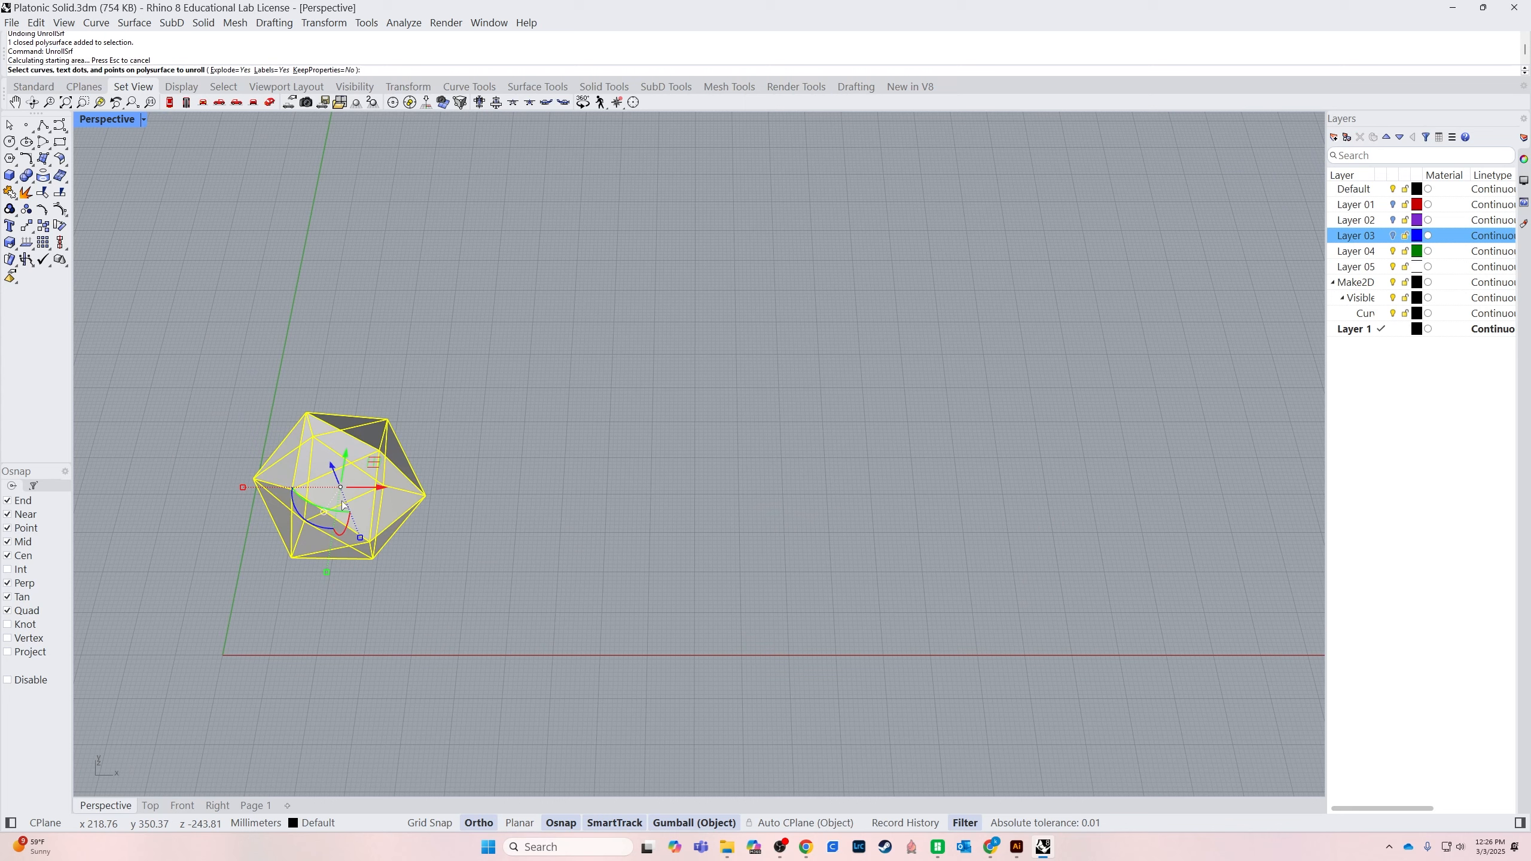
click(271, 72)
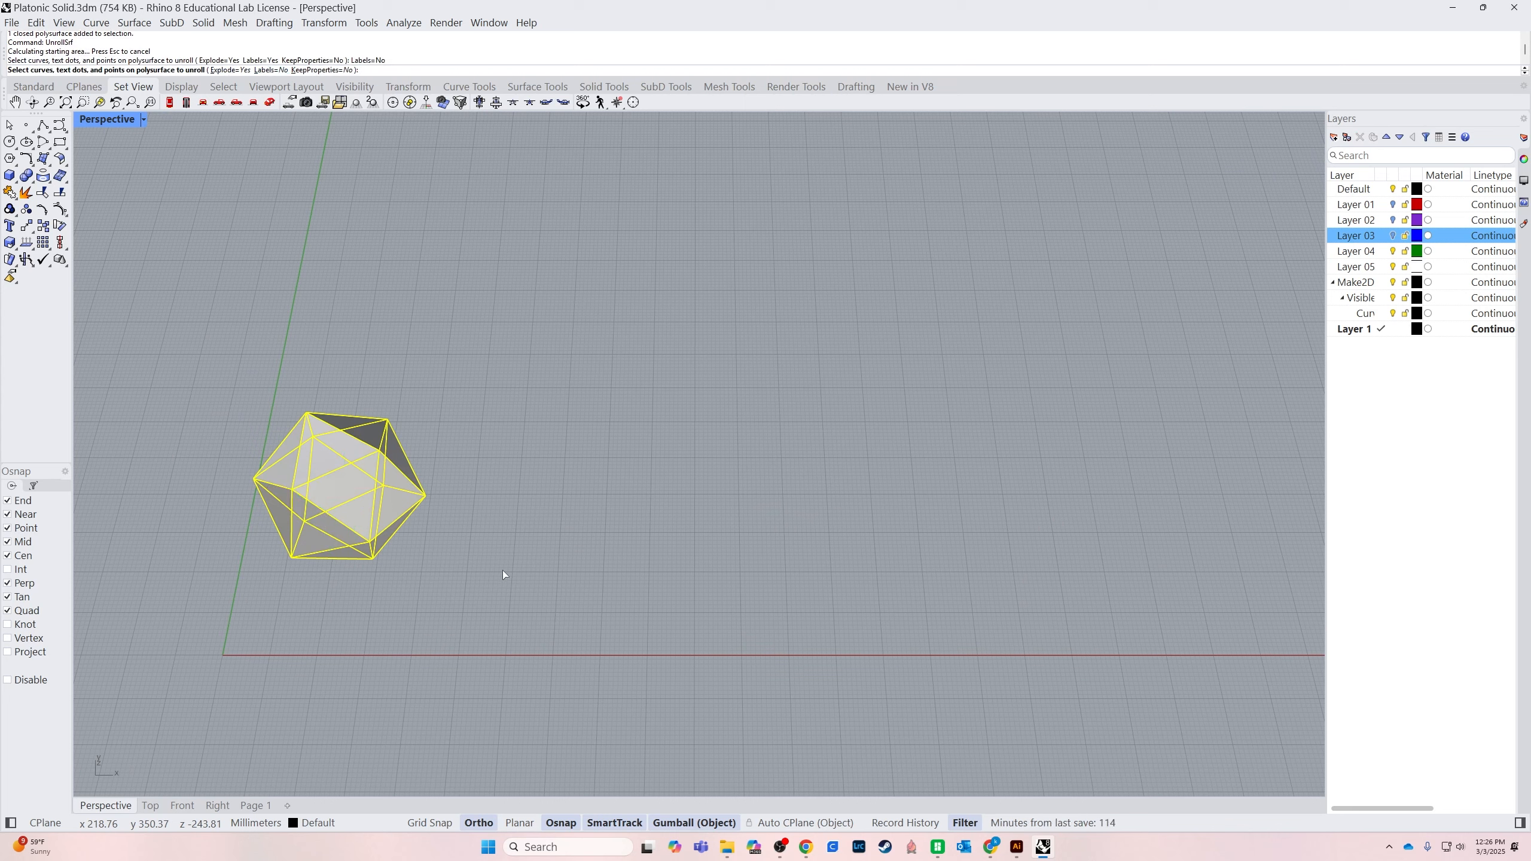
key(Return)
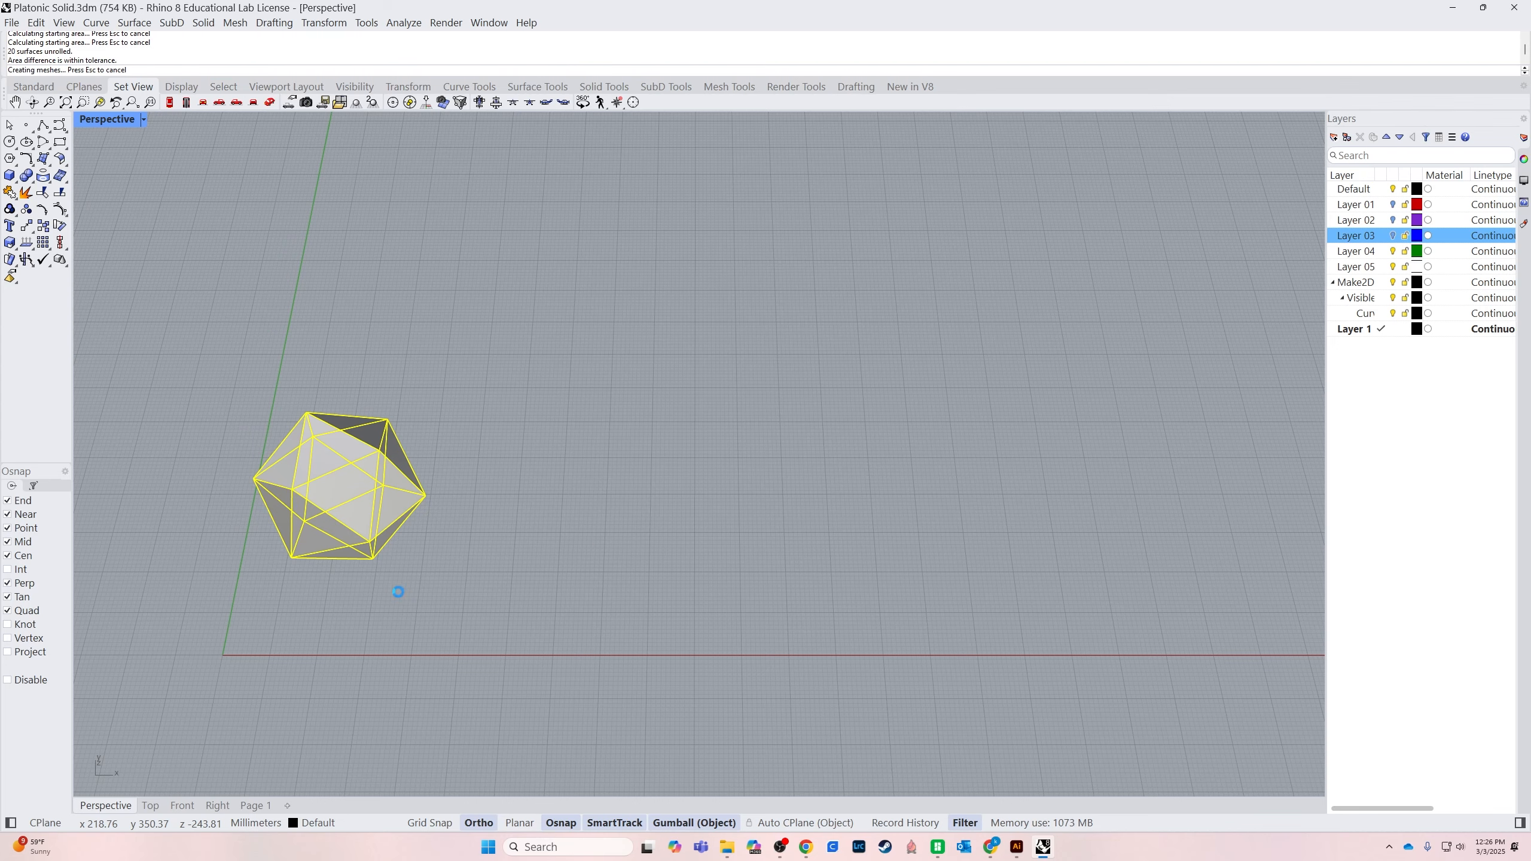
scroll(325, 659, down, 5)
scroll(333, 662, up, 2)
shift+right_drag(449, 736, 698, 657)
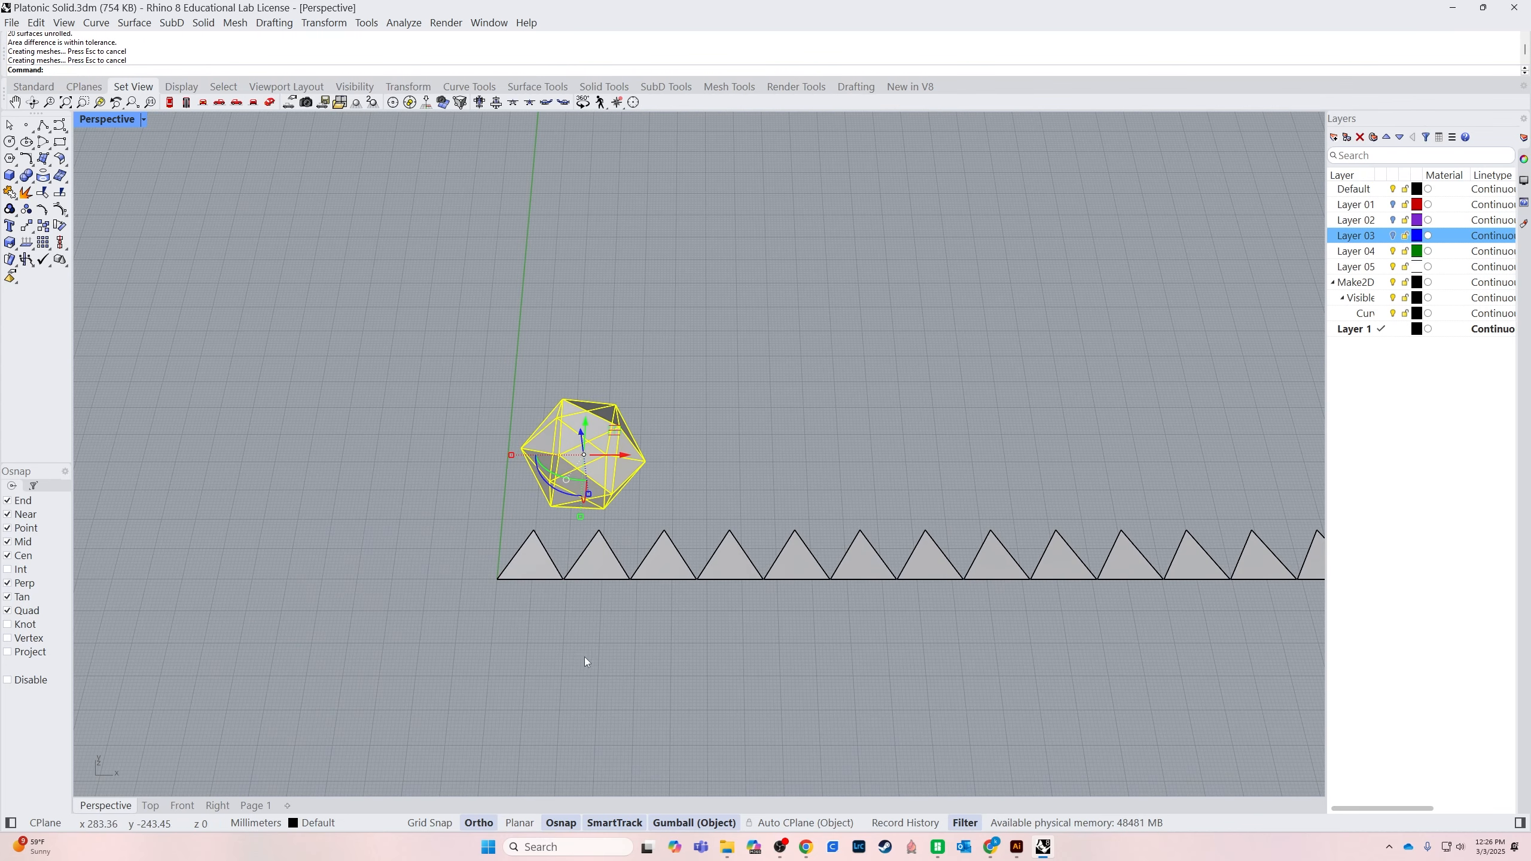
Move the first triangle of the unrolled row along the Y axis to a clear area beyond the icosahedron
scroll(553, 624, up, 4)
click(525, 536)
scroll(525, 536, down, 2)
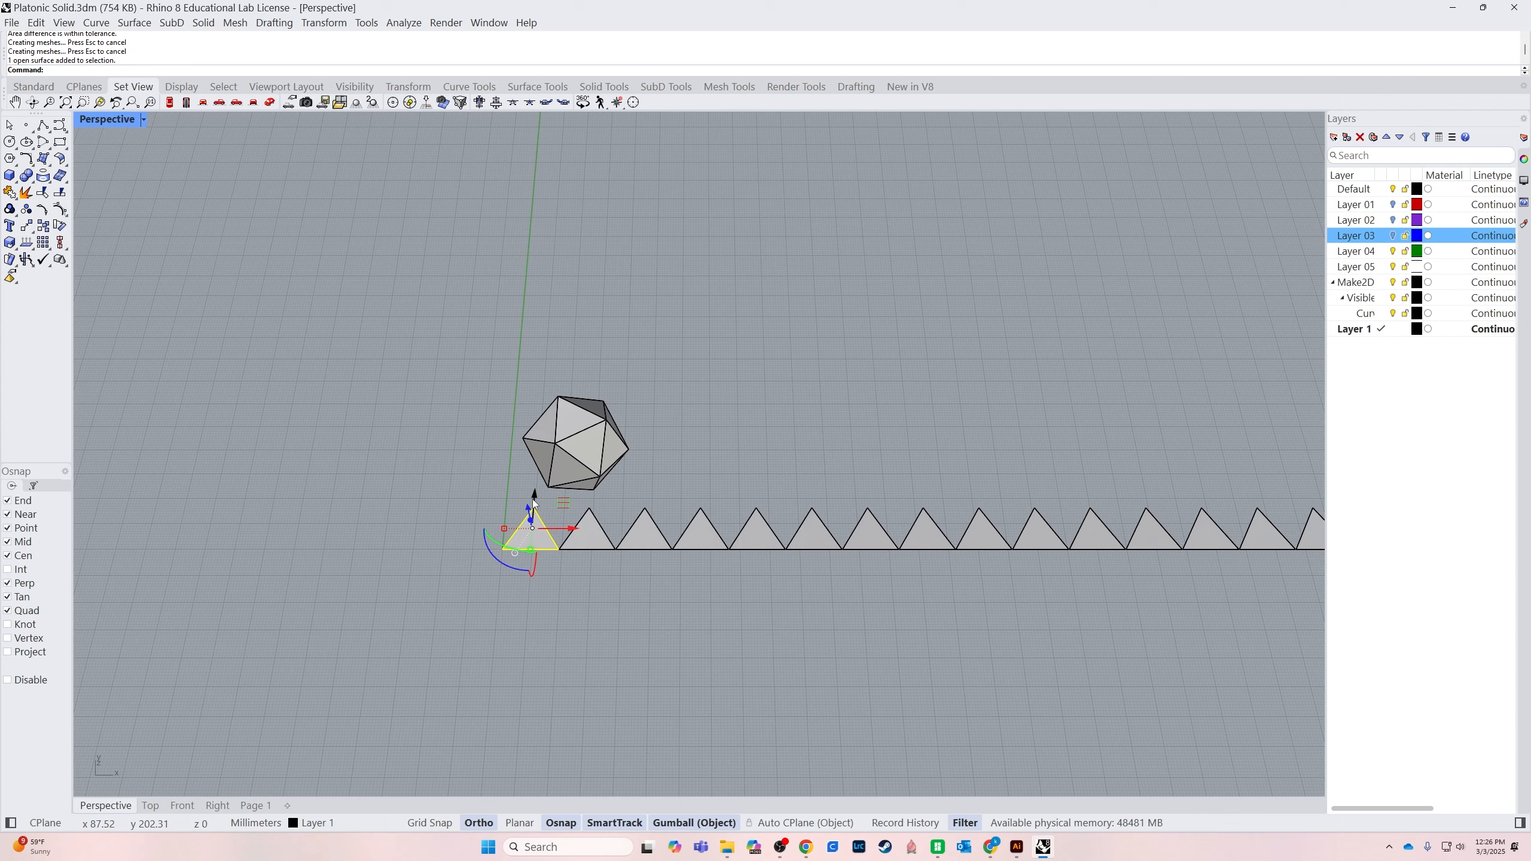
drag(536, 495, 572, 209)
scroll(556, 200, up, 5)
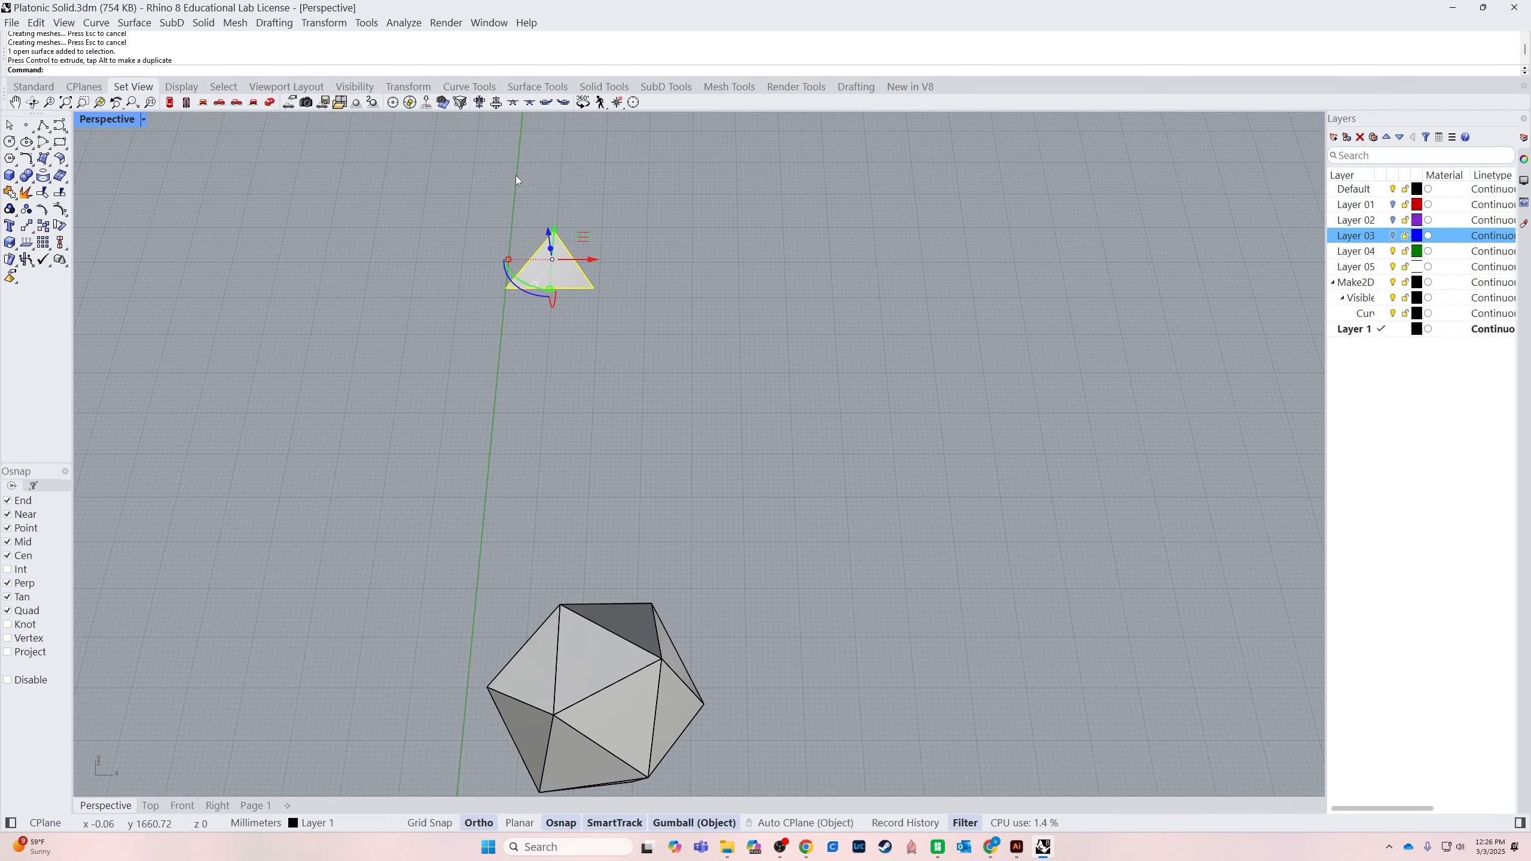
click(516, 175)
Draw a 10" by 10" rectangle in the clear area beside the separated triangle
shift+right_drag(477, 309, 494, 512)
scroll(495, 506, up, 2)
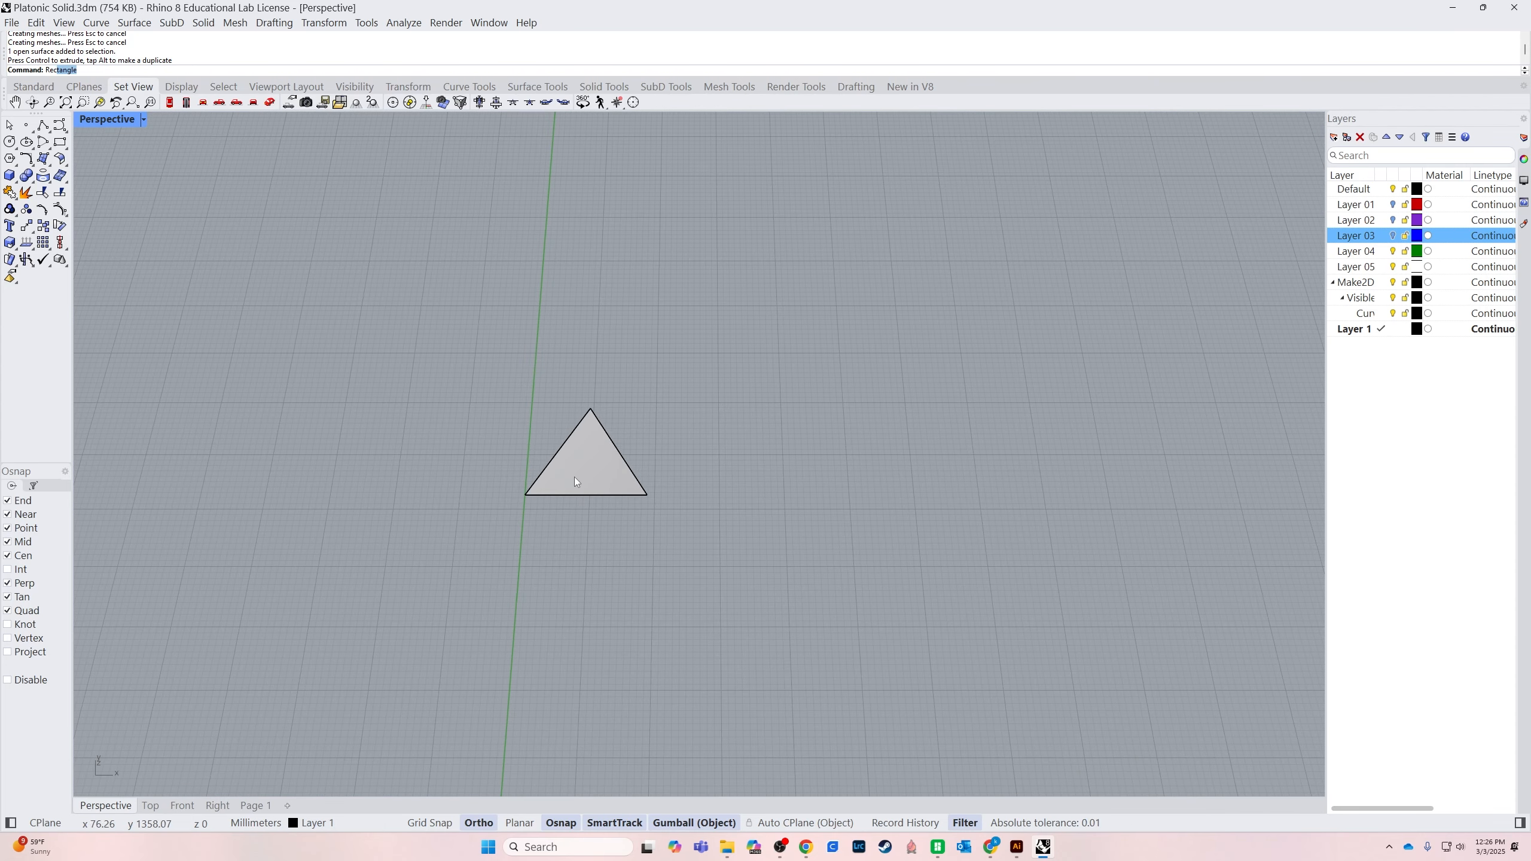
text(Rec)
key(Return)
click(697, 312)
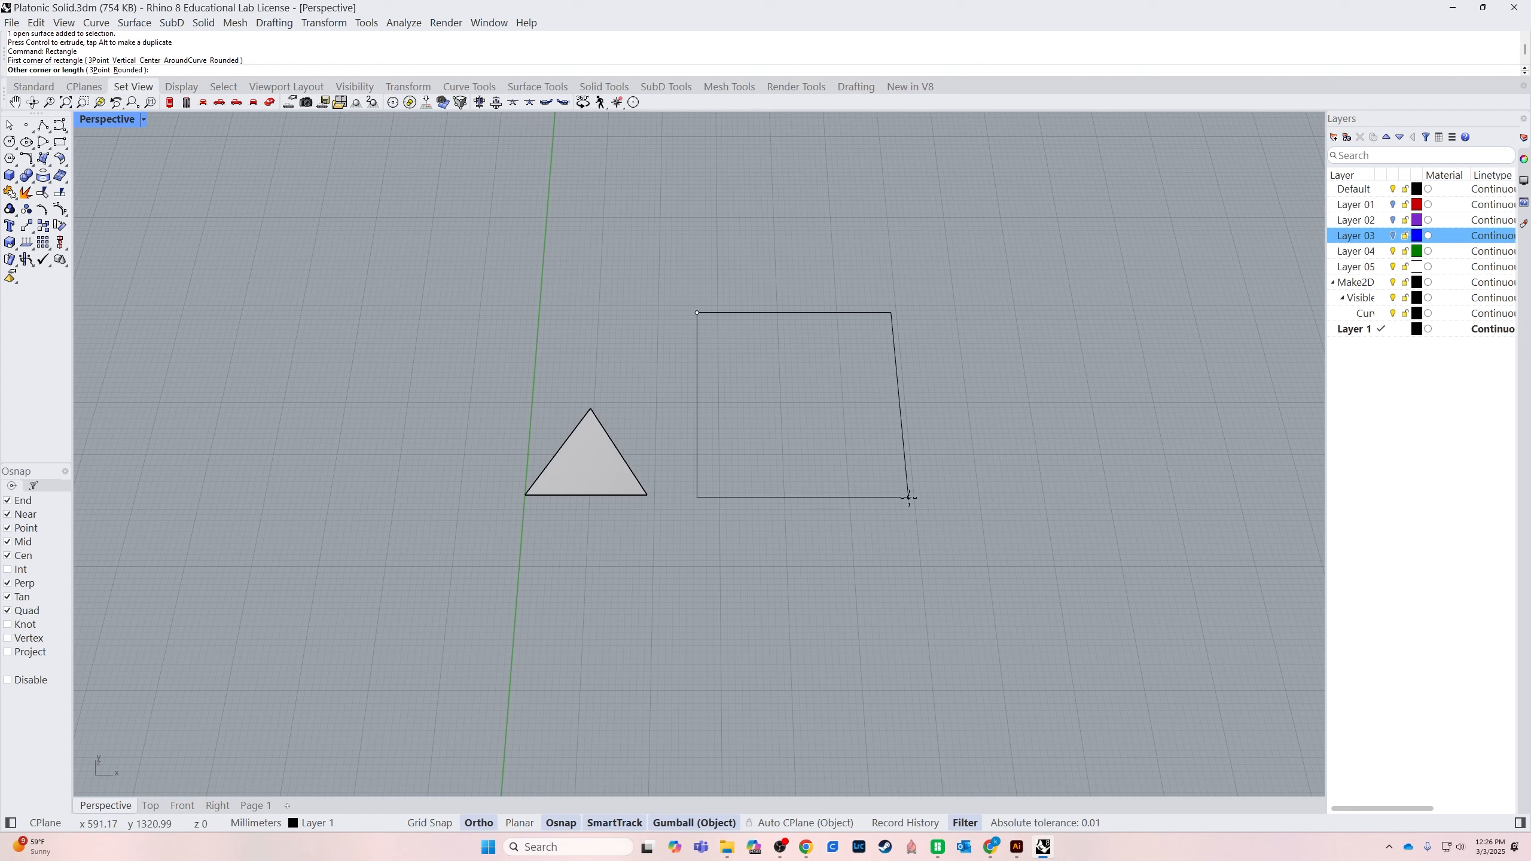
text(10")
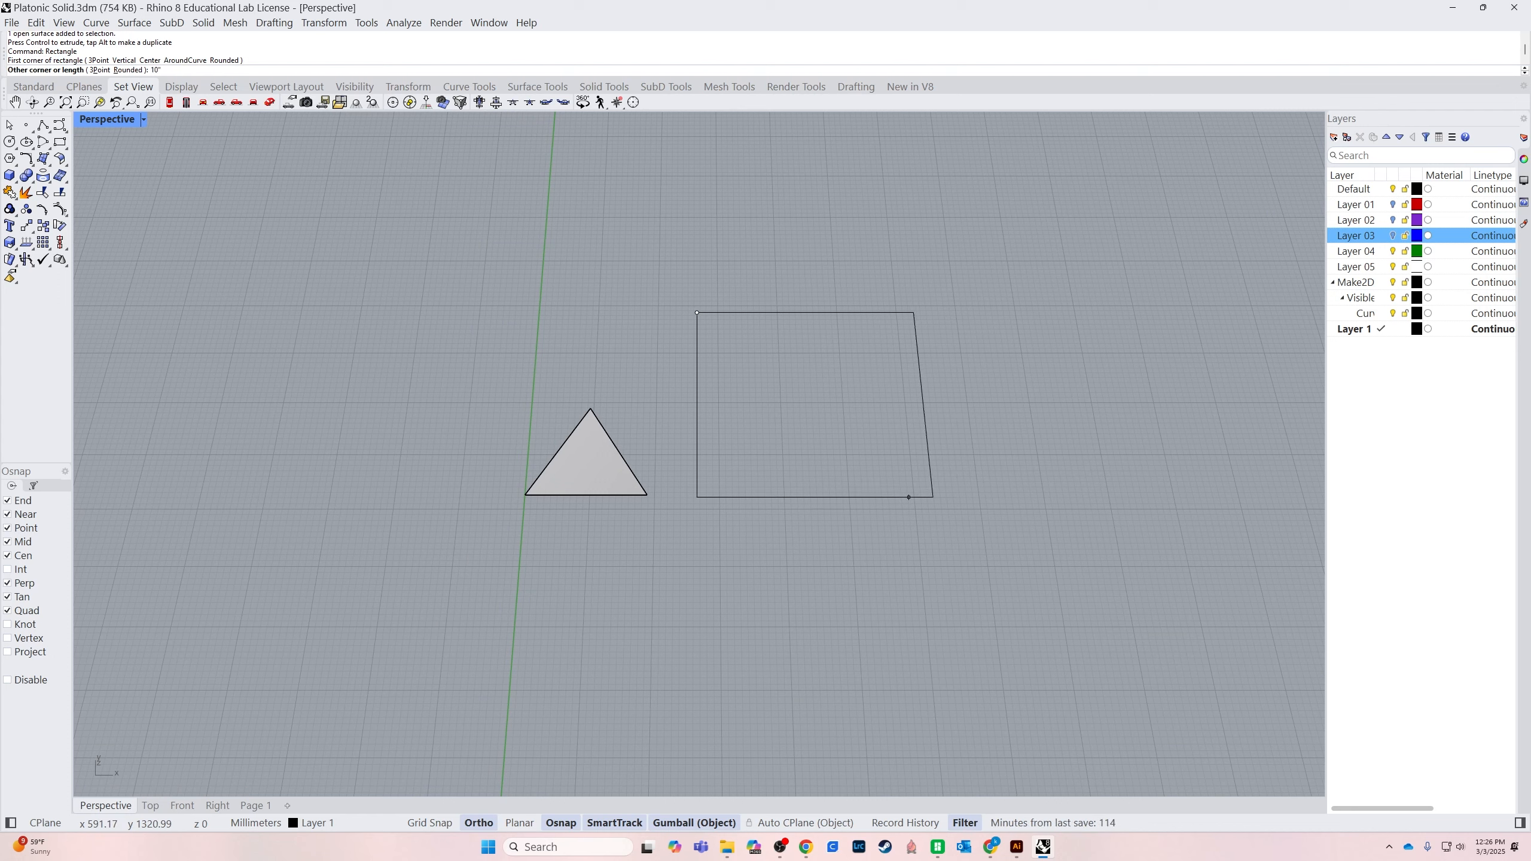
key(Return)
text(10)
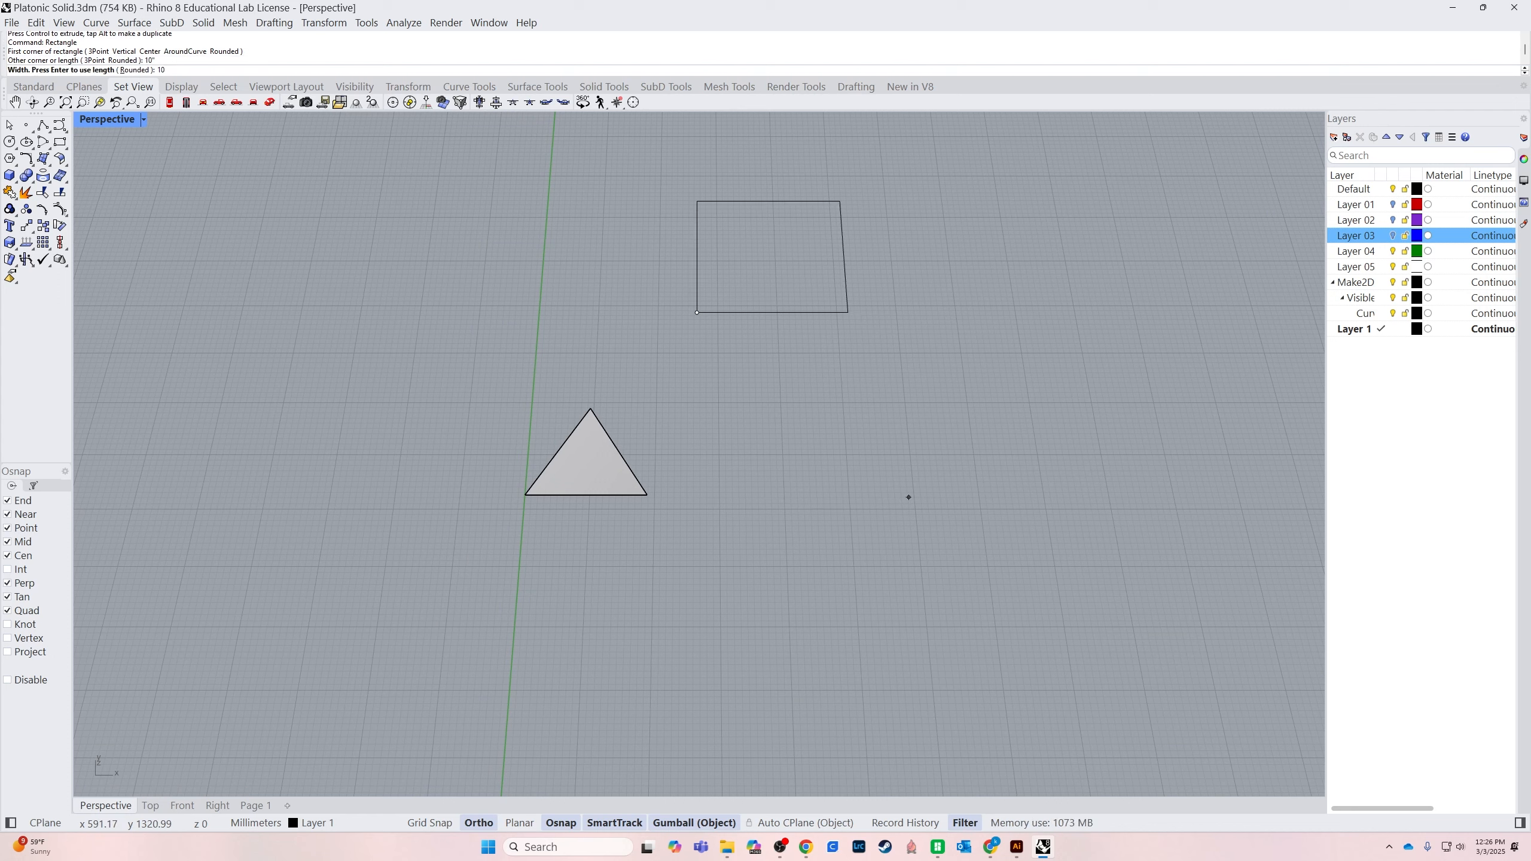
key(Return)
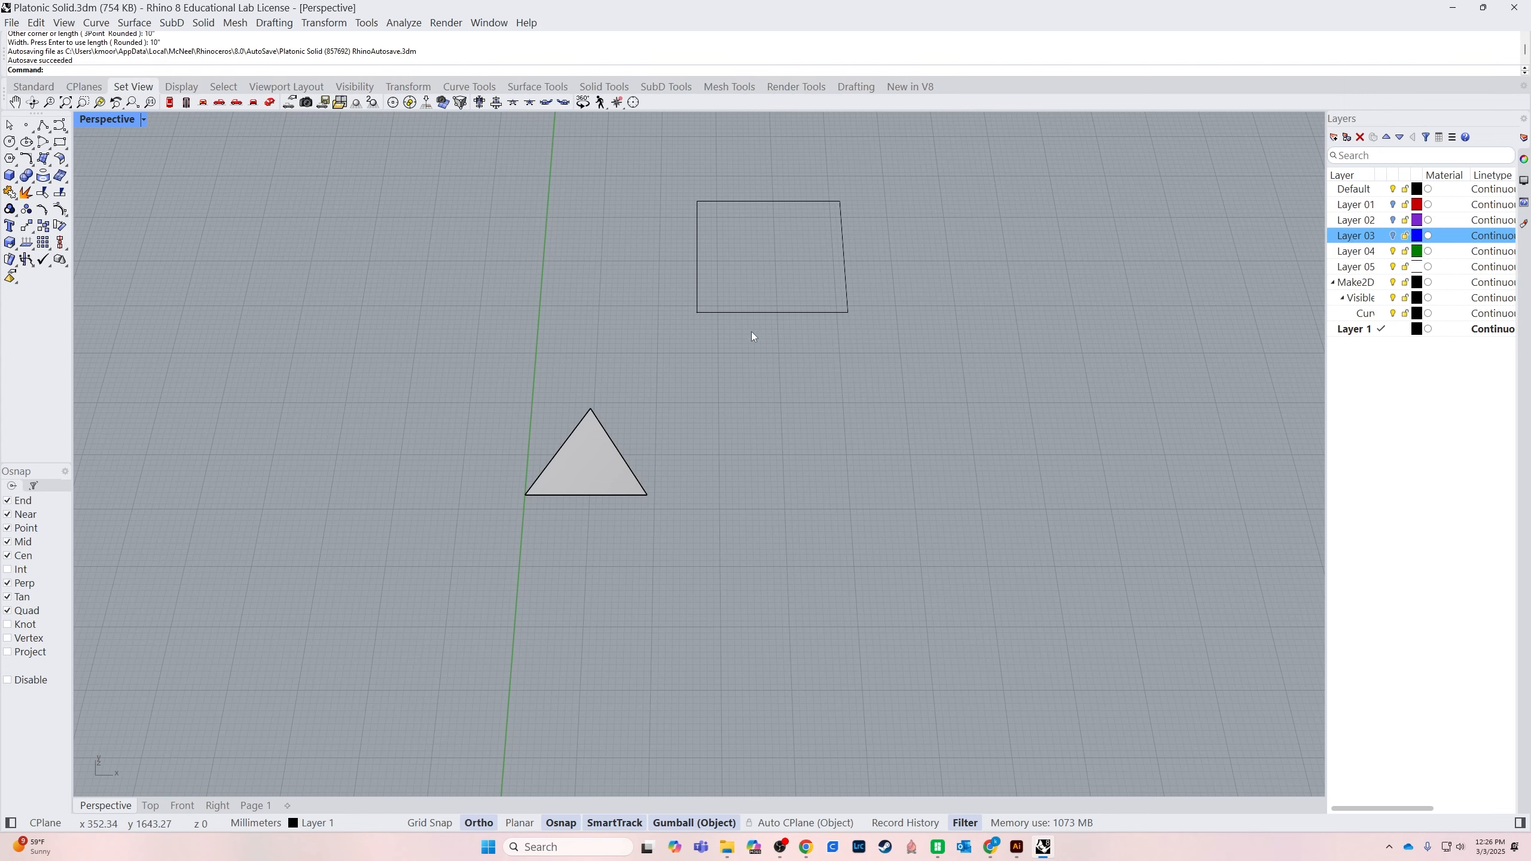
Move the 10-inch square along both axes so that it frames the separated triangle
click(753, 312)
right_drag(789, 286, 717, 403)
scroll(718, 403, down, 5)
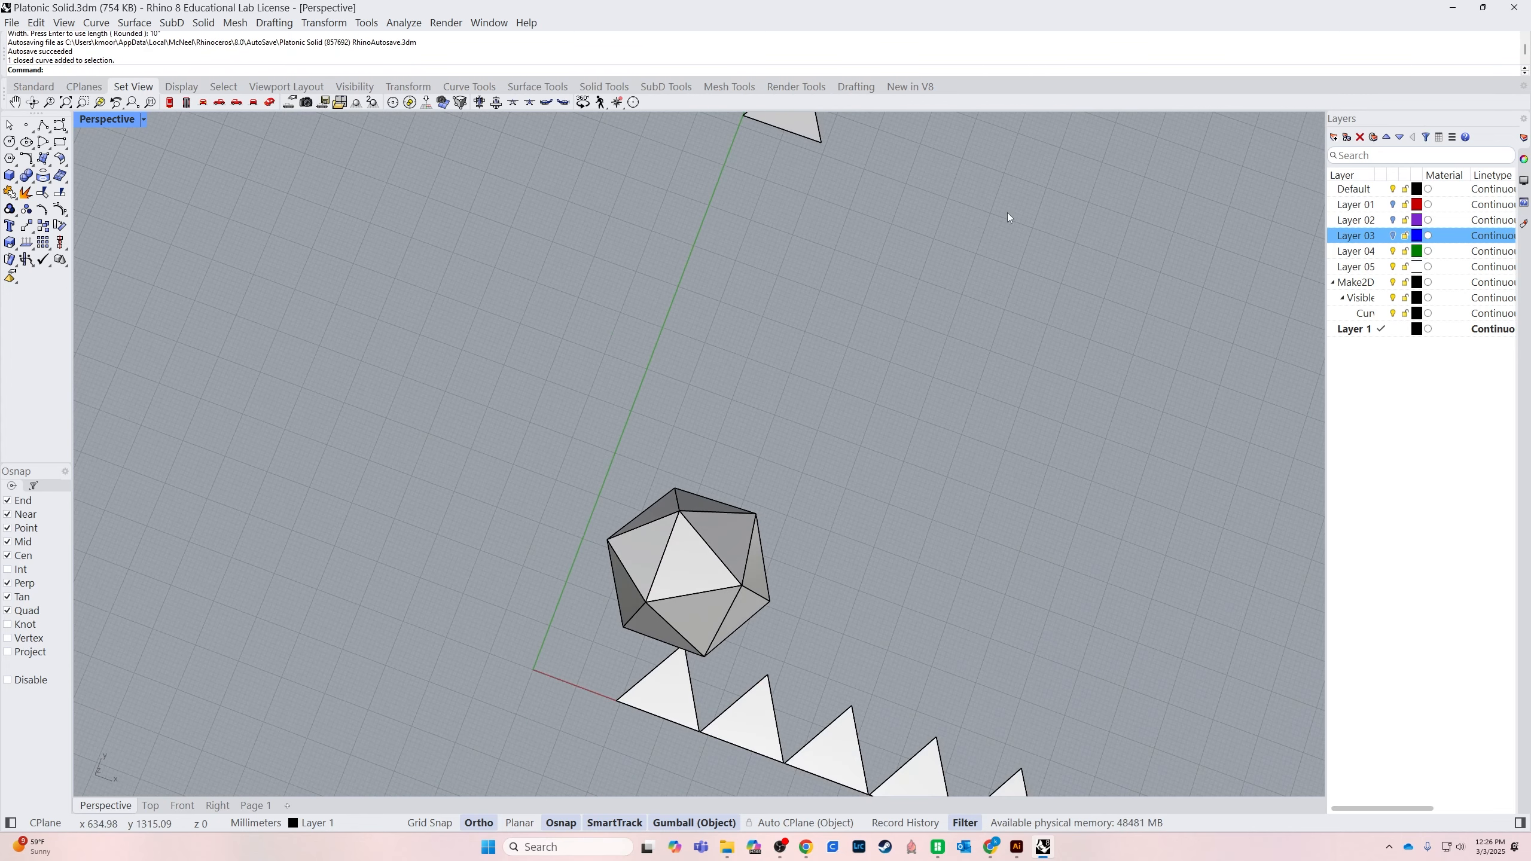
shift+right_drag(1008, 215, 666, 724)
drag(742, 264, 668, 414)
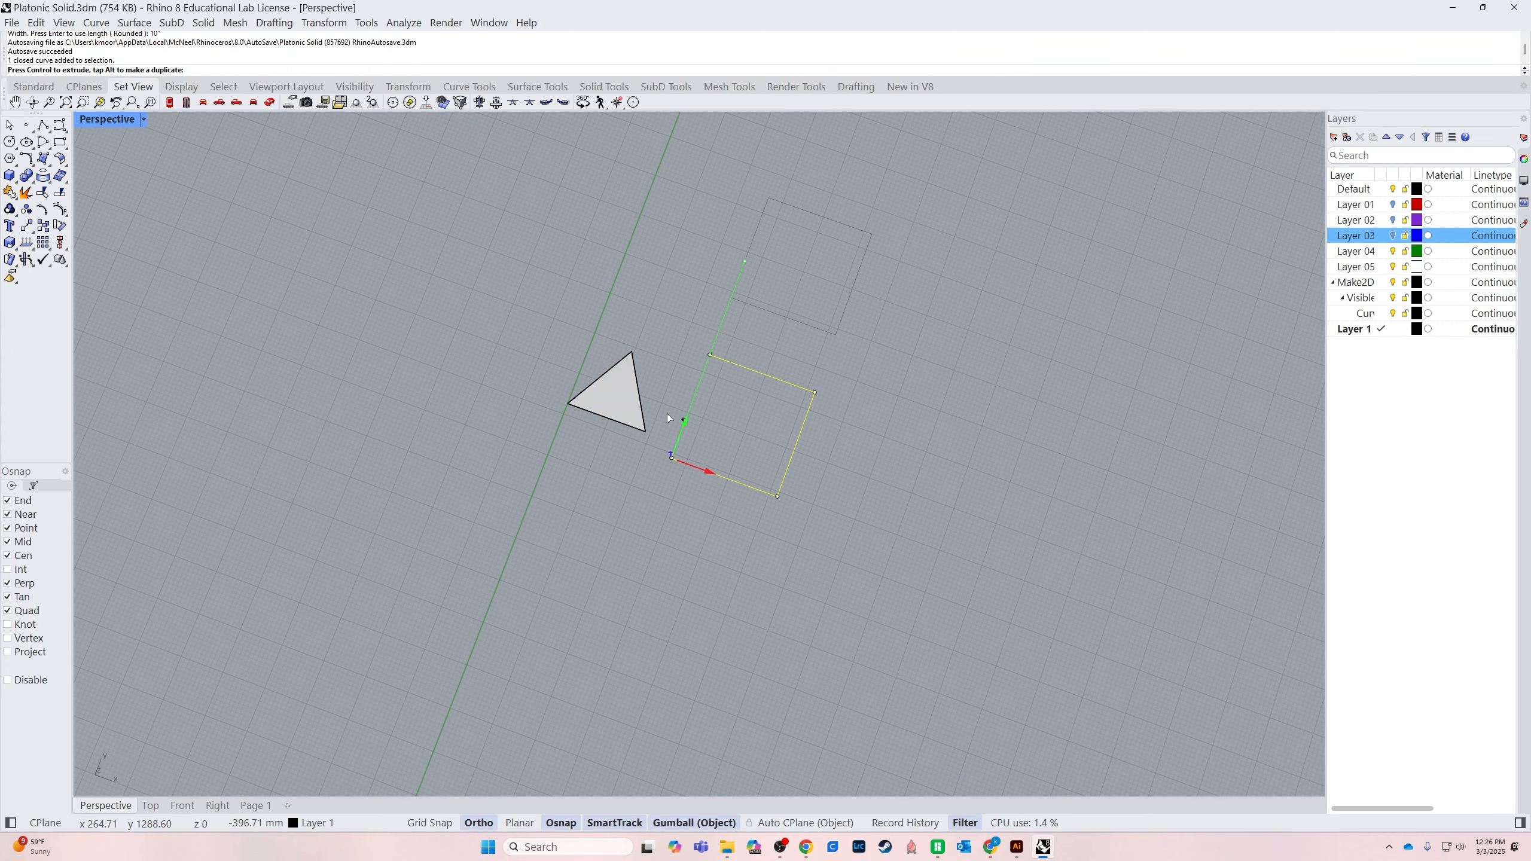
drag(708, 474, 586, 432)
click(592, 412)
scroll(592, 415, up, 3)
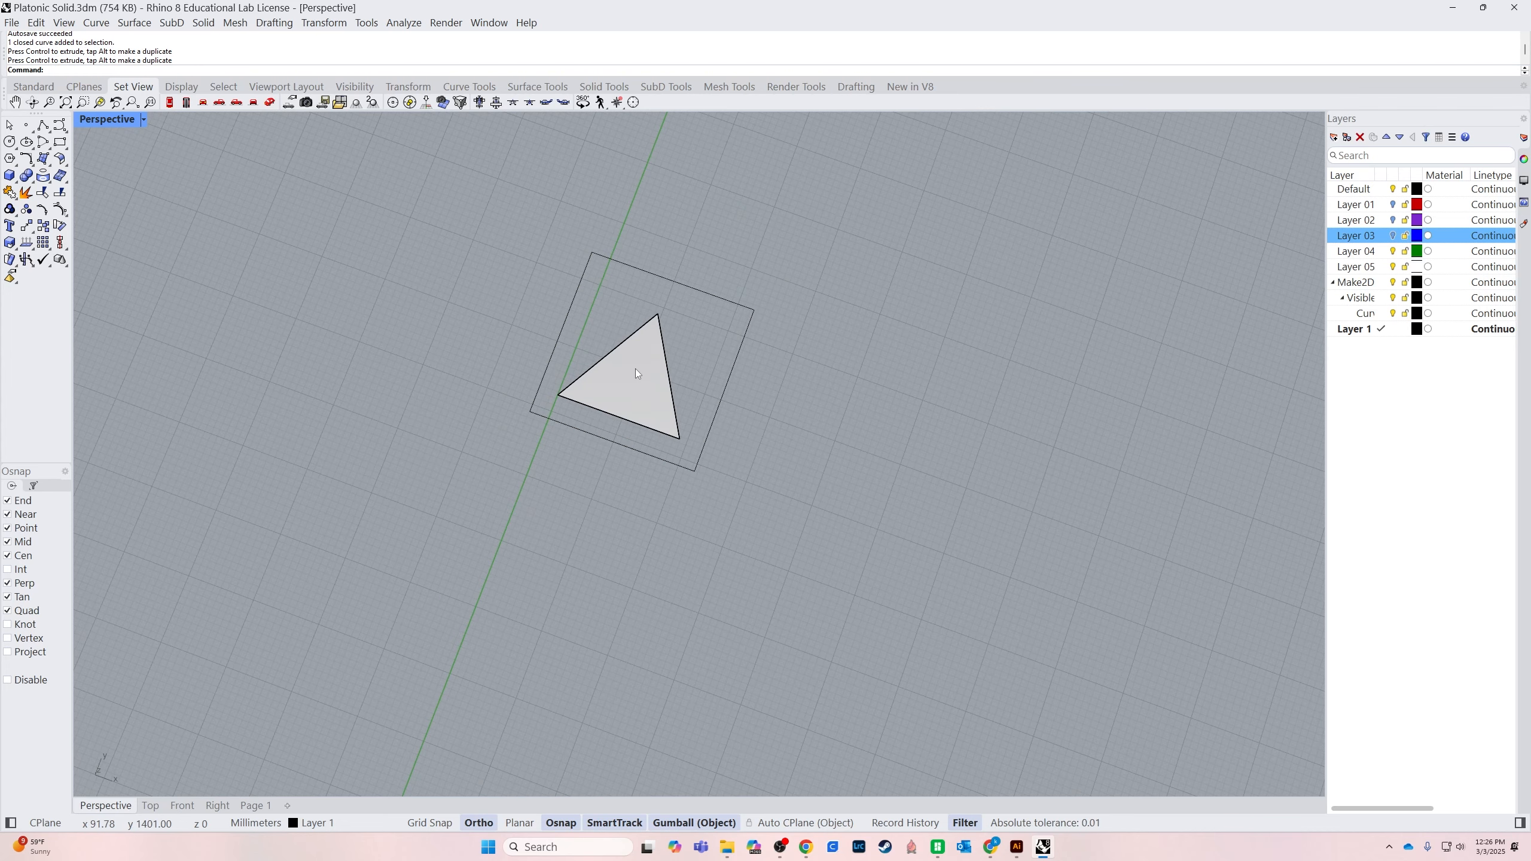
click(656, 464)
drag(541, 374, 538, 381)
click(610, 505)
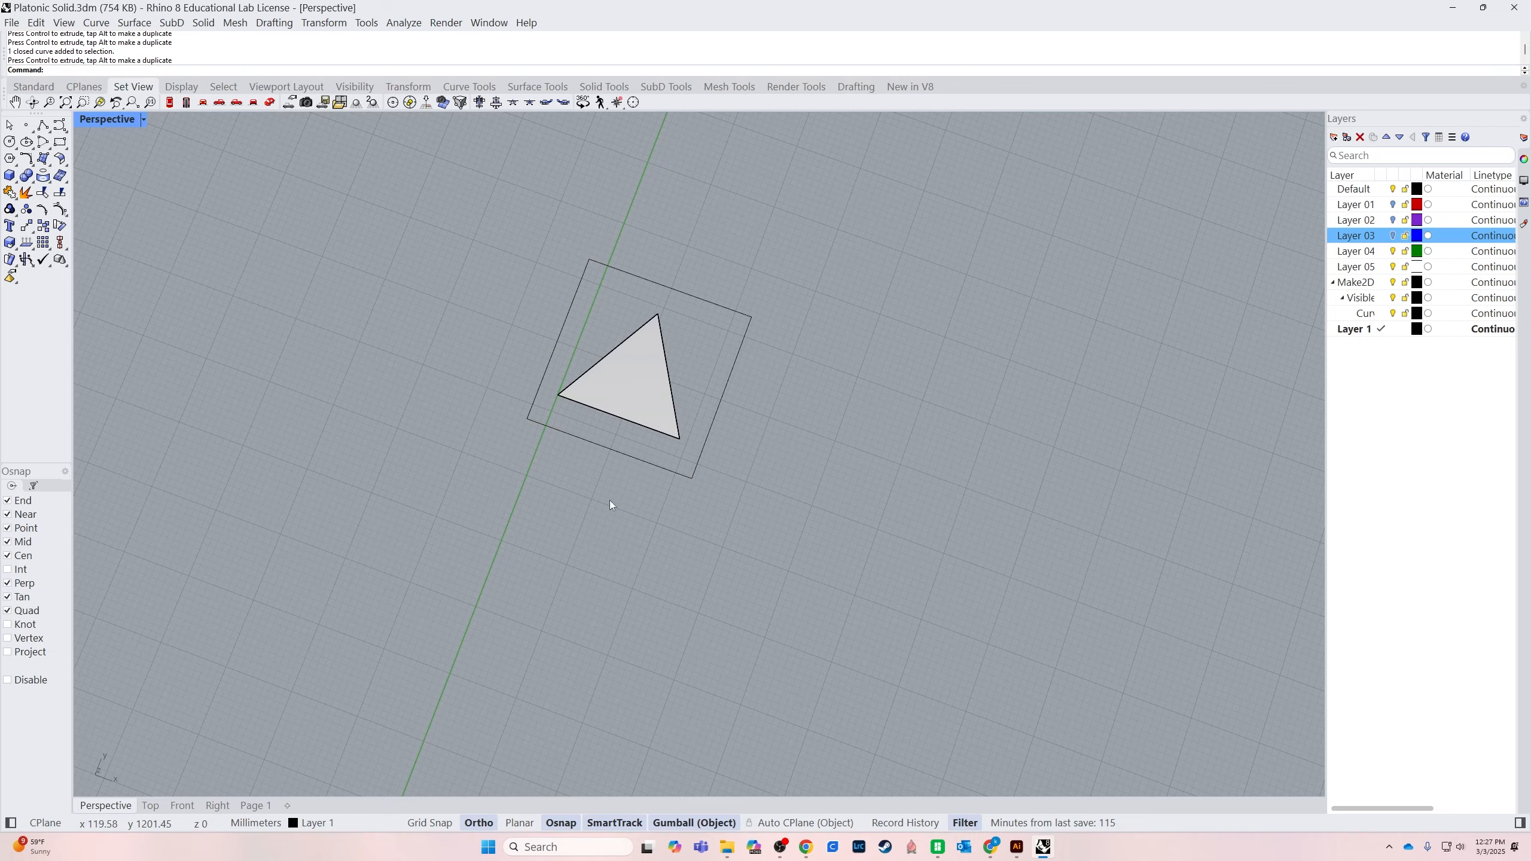
In the Top view, create a Make2D drawing of the framed triangle with View projection, hidden lines and grouped output
click(151, 805)
scroll(844, 650, down, 3)
scroll(874, 771, up, 5)
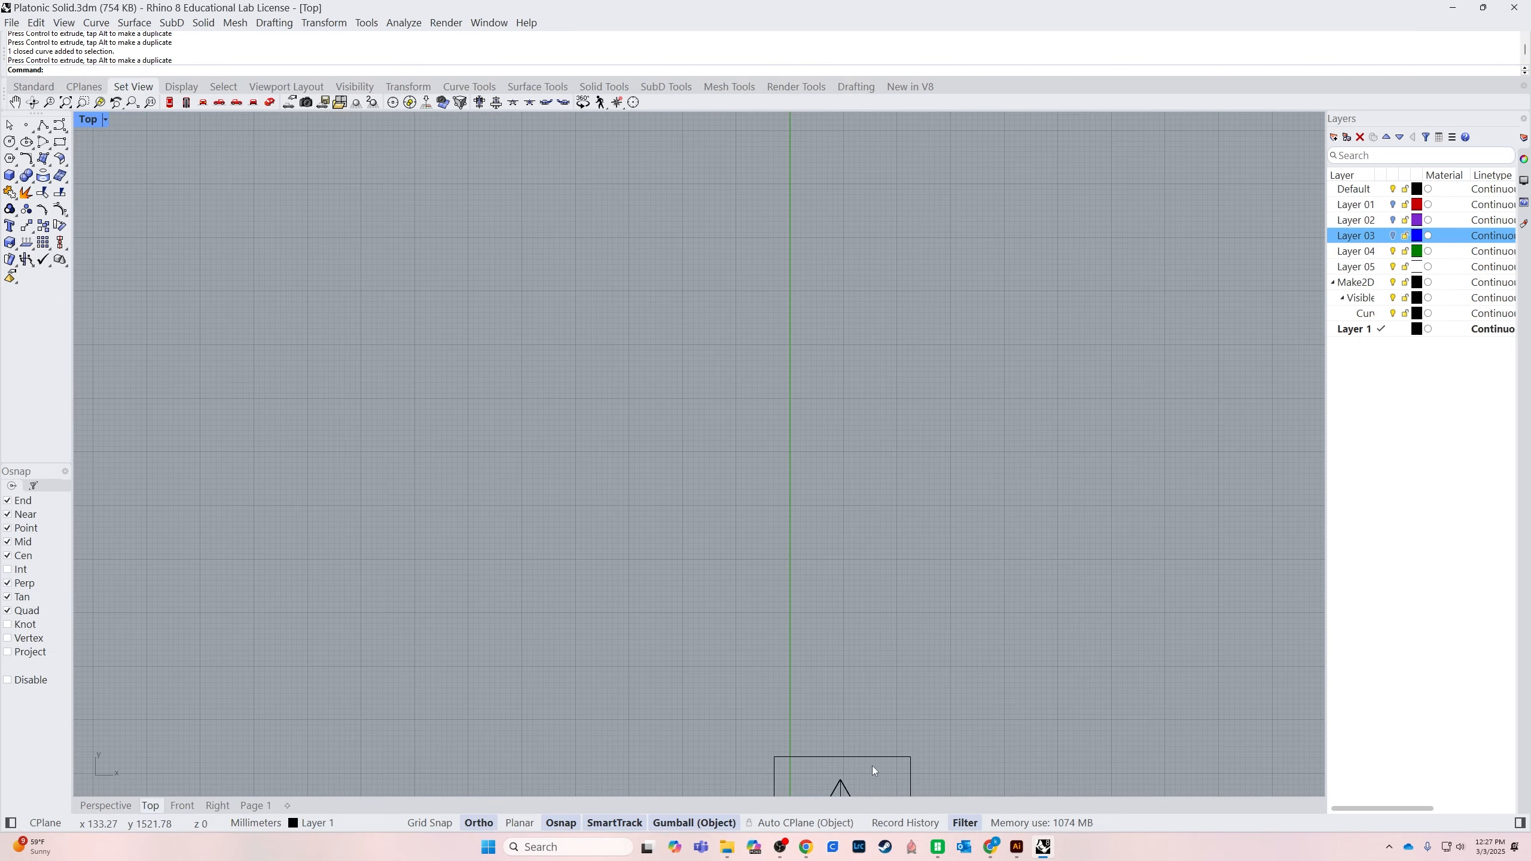
right_drag(871, 766, 777, 577)
scroll(708, 464, up, 6)
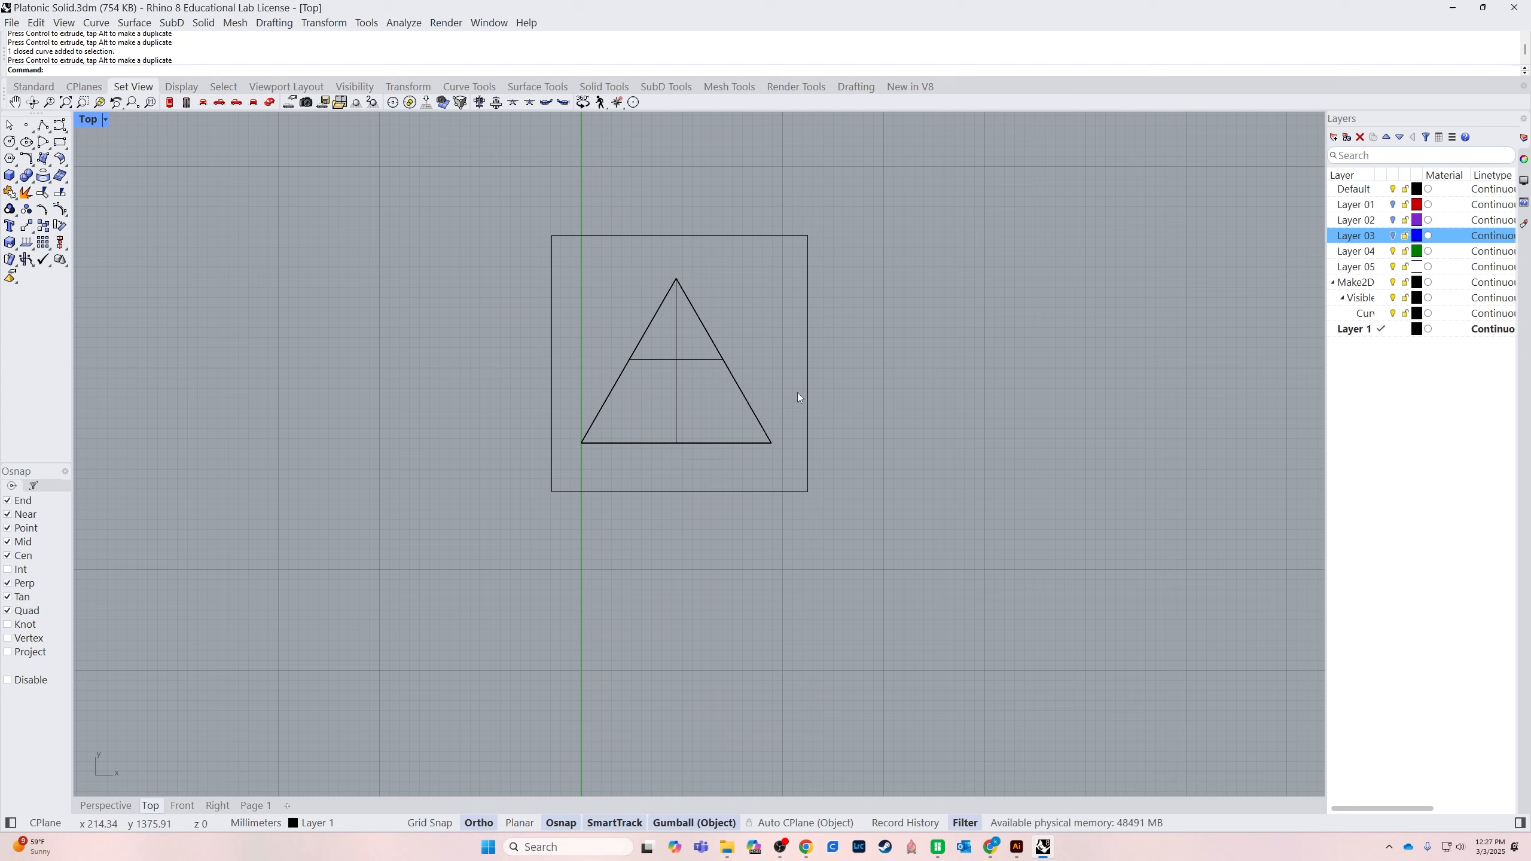
text(Make2D)
key(Return)
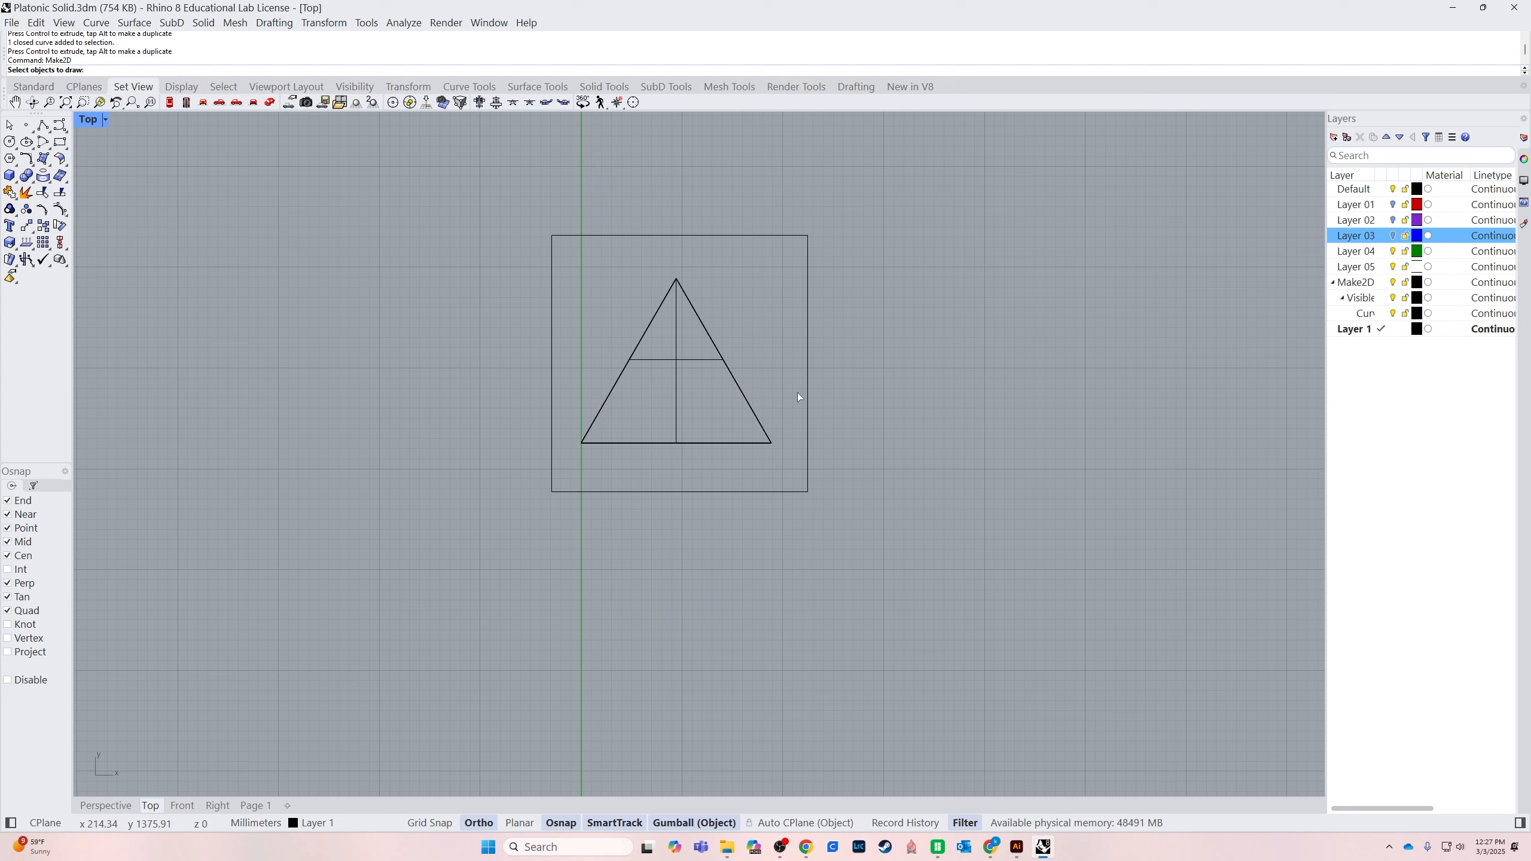
click(750, 405)
key(Return)
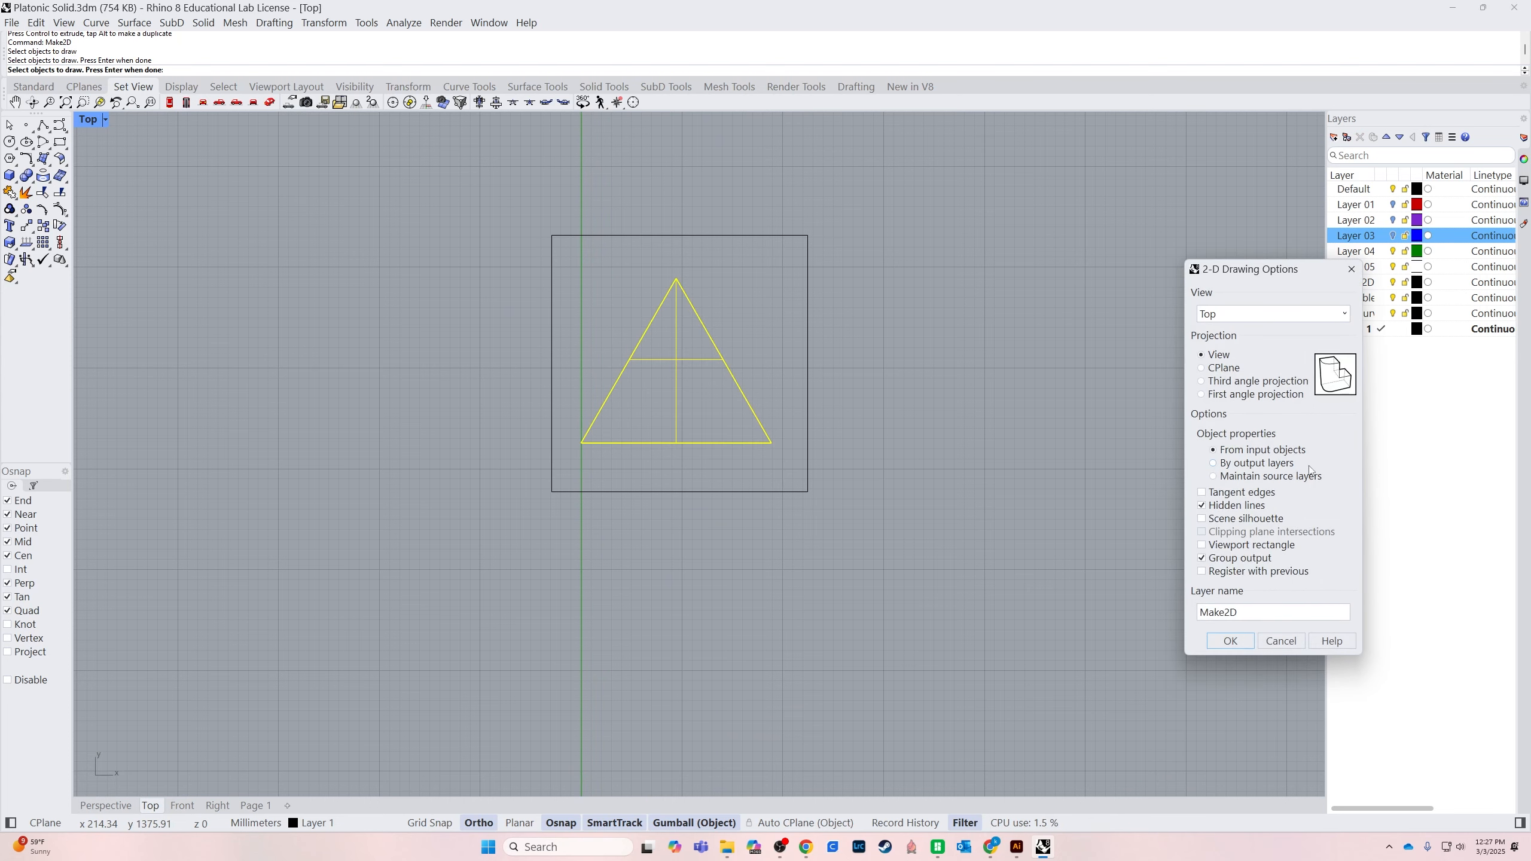
click(1221, 643)
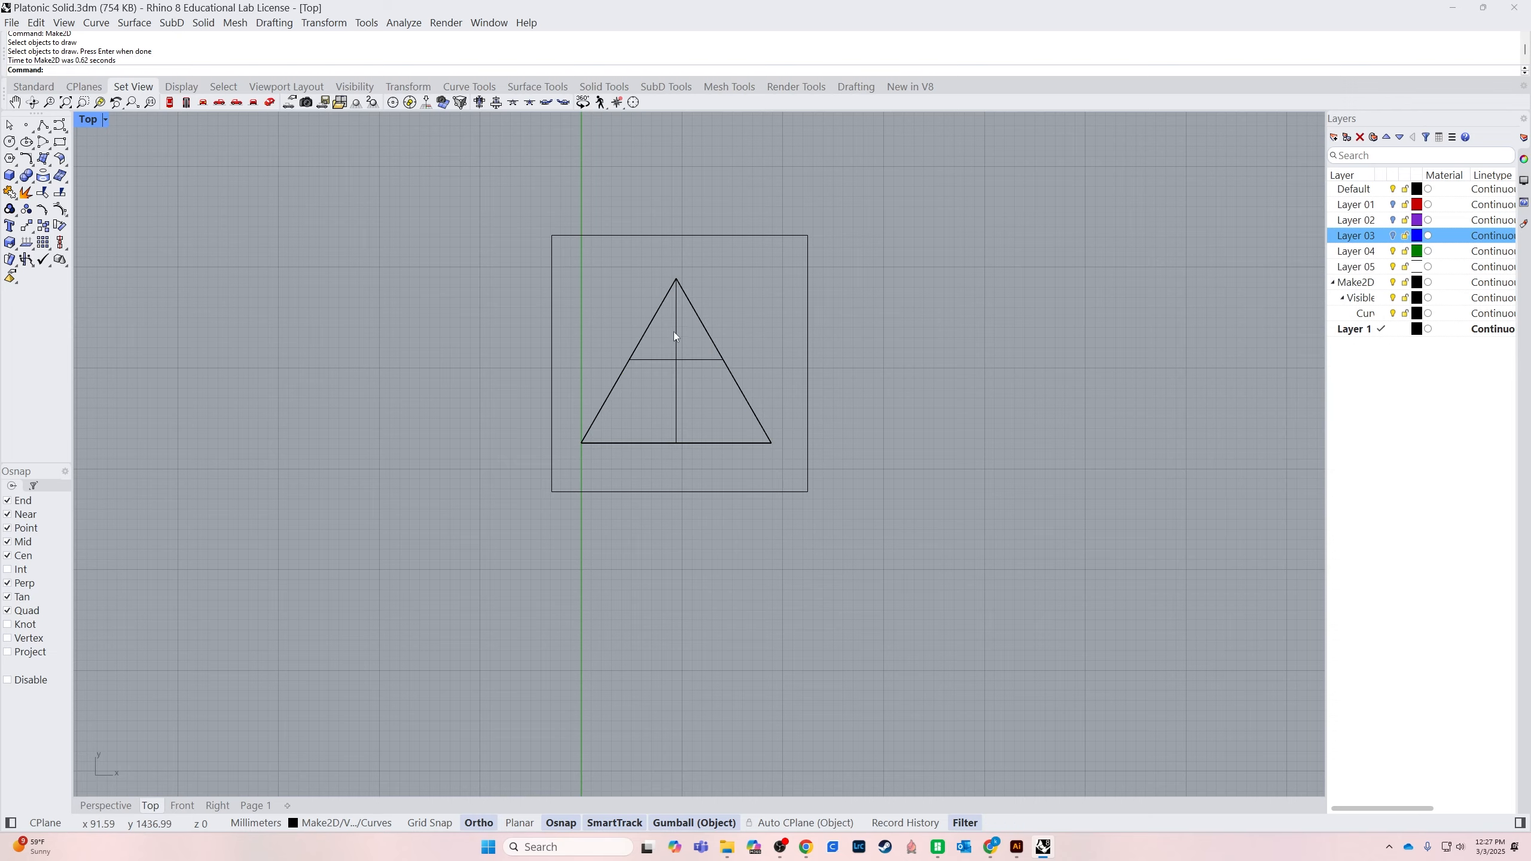
Move the Make2D triangle outline along the Y axis until it is level with the framed triangle
scroll(771, 575, down, 6)
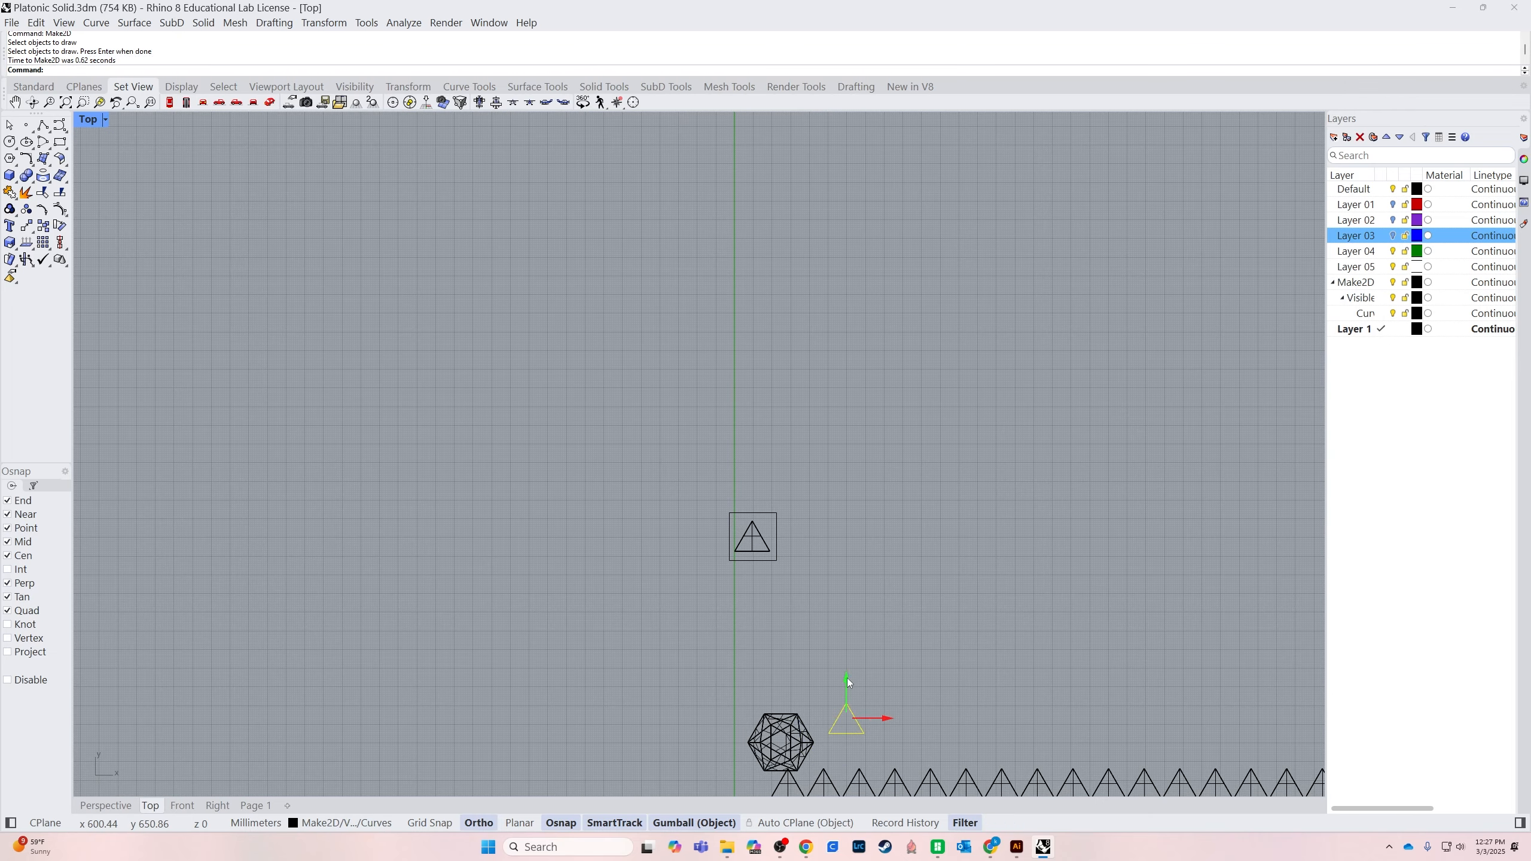
drag(849, 678, 854, 493)
scroll(778, 553, up, 3)
click(728, 550)
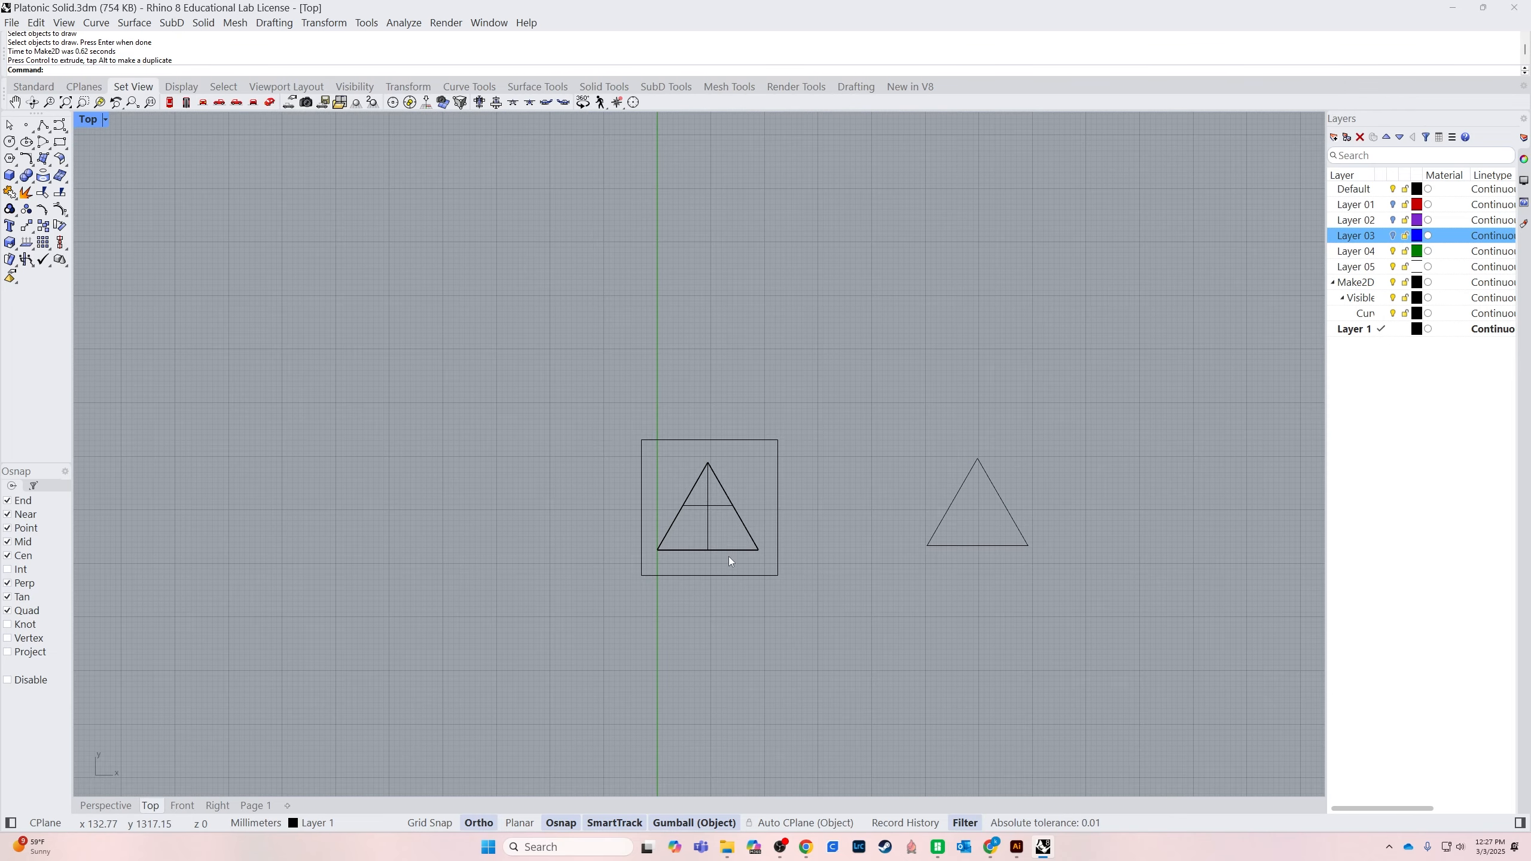
Delete the original triangle surface and move the Make2D triangle outline into its place inside the square
click(730, 553)
key(Delete)
drag(919, 564, 1034, 449)
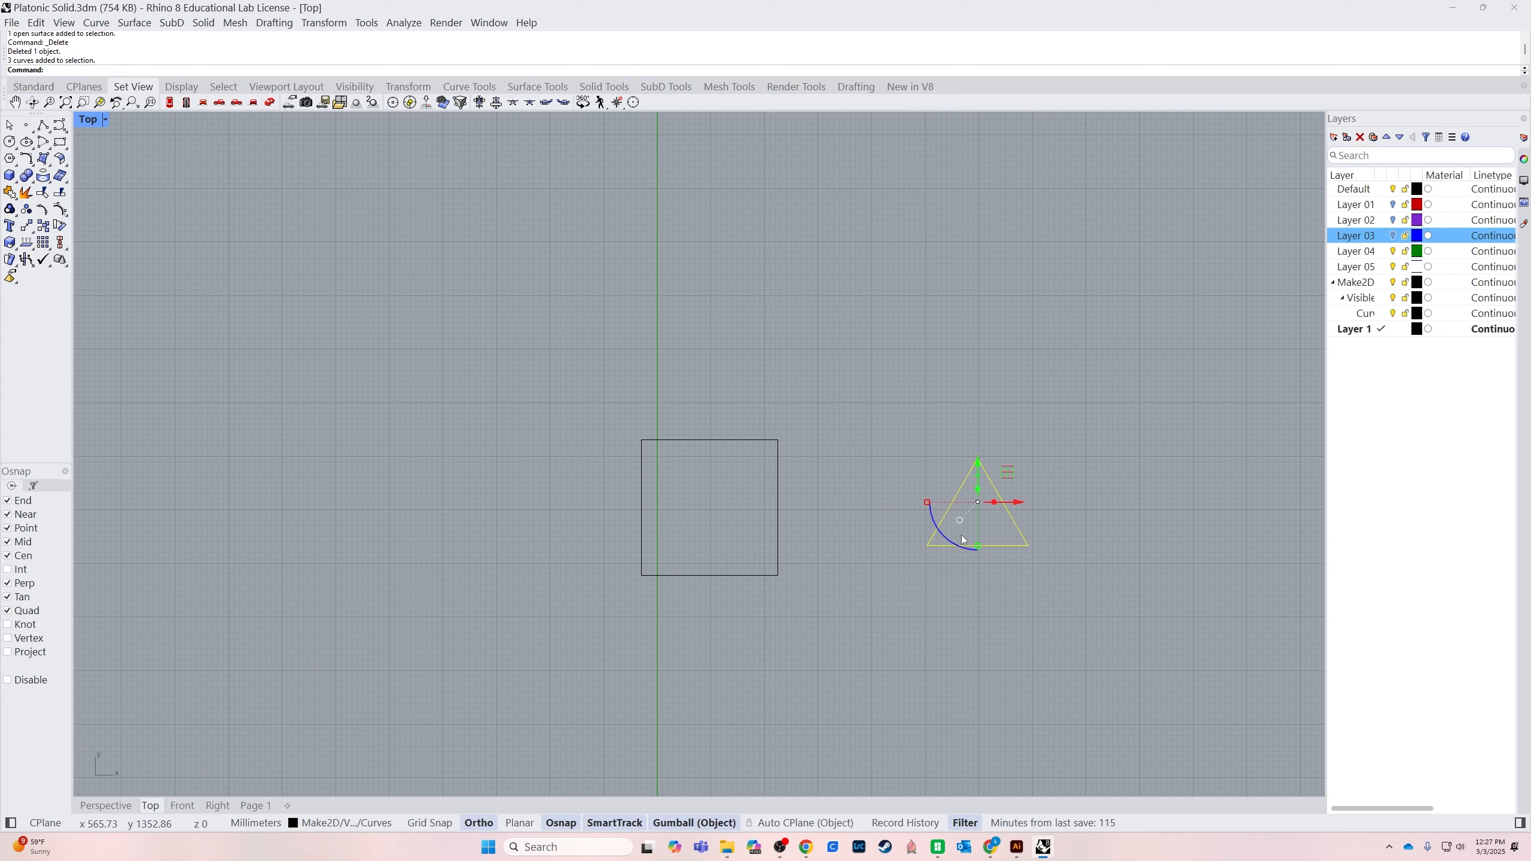
drag(1018, 501, 749, 542)
click(890, 580)
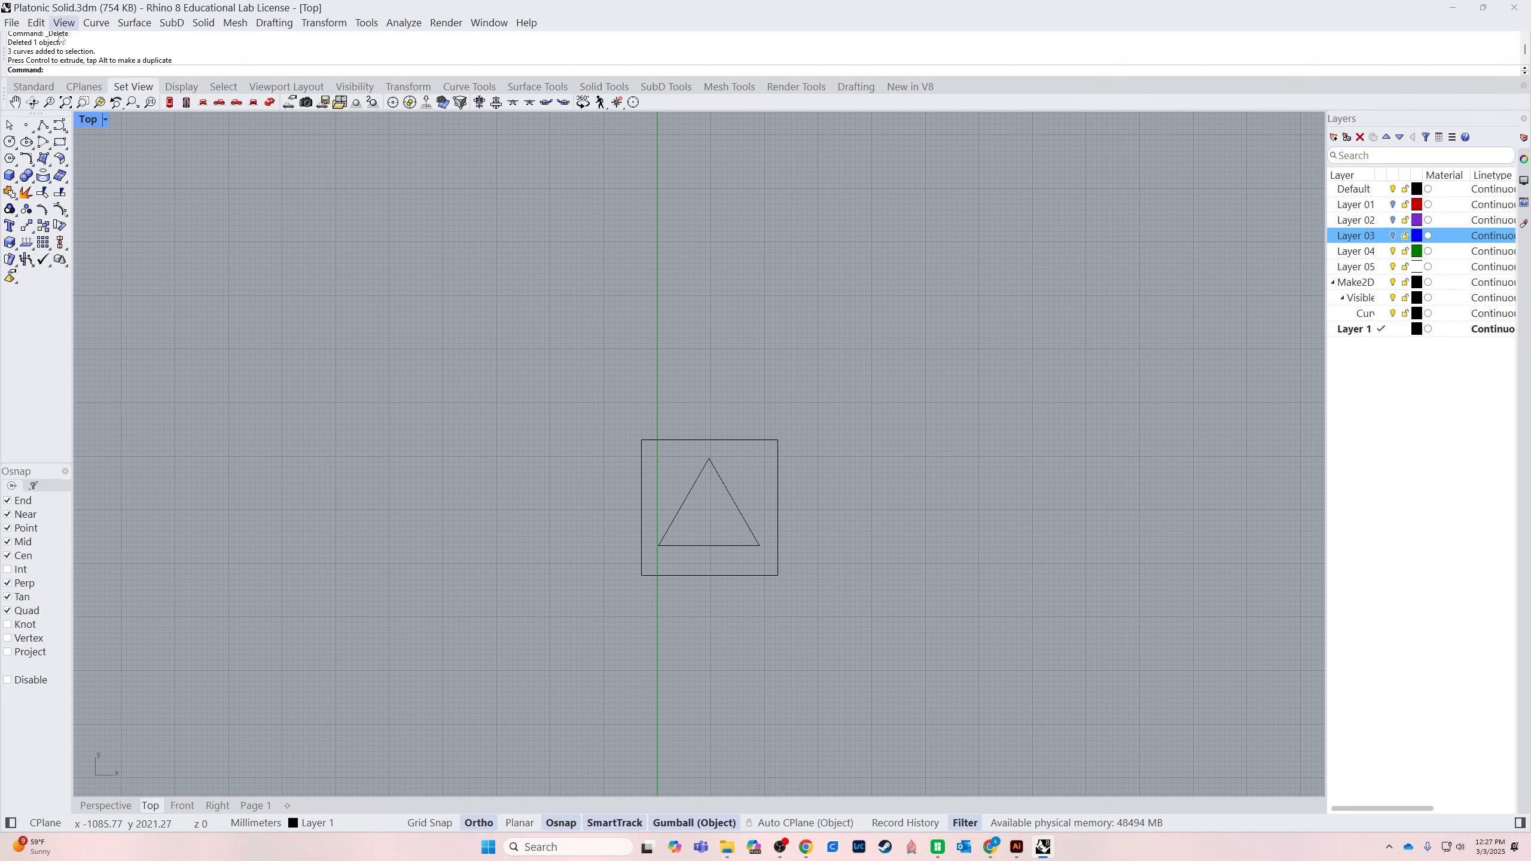
Open the print settings and set the Rhino PDF custom page size to 10 x 10 inches
click(12, 24)
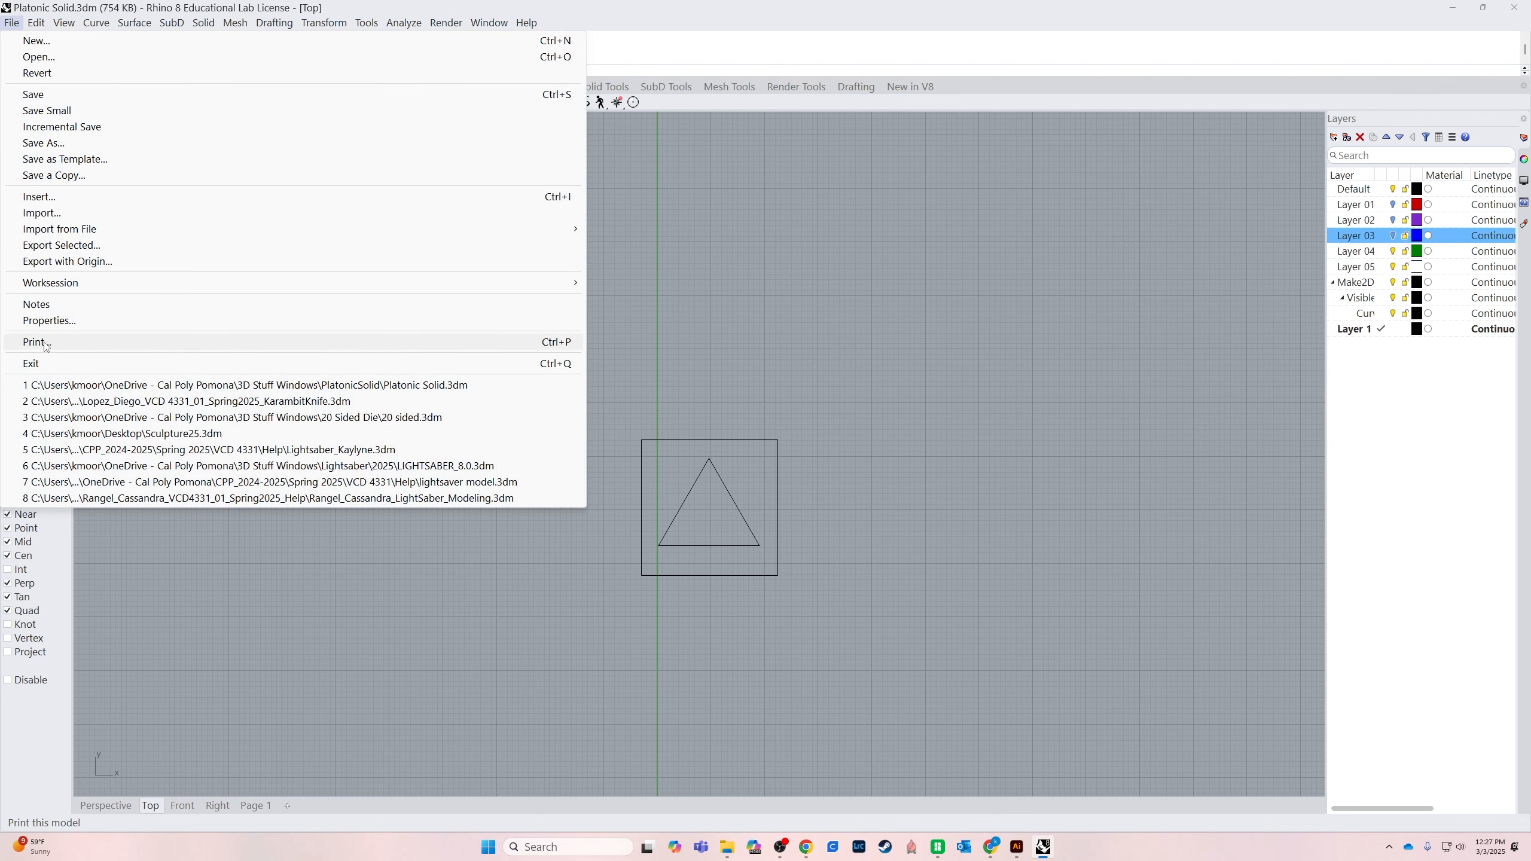
click(90, 342)
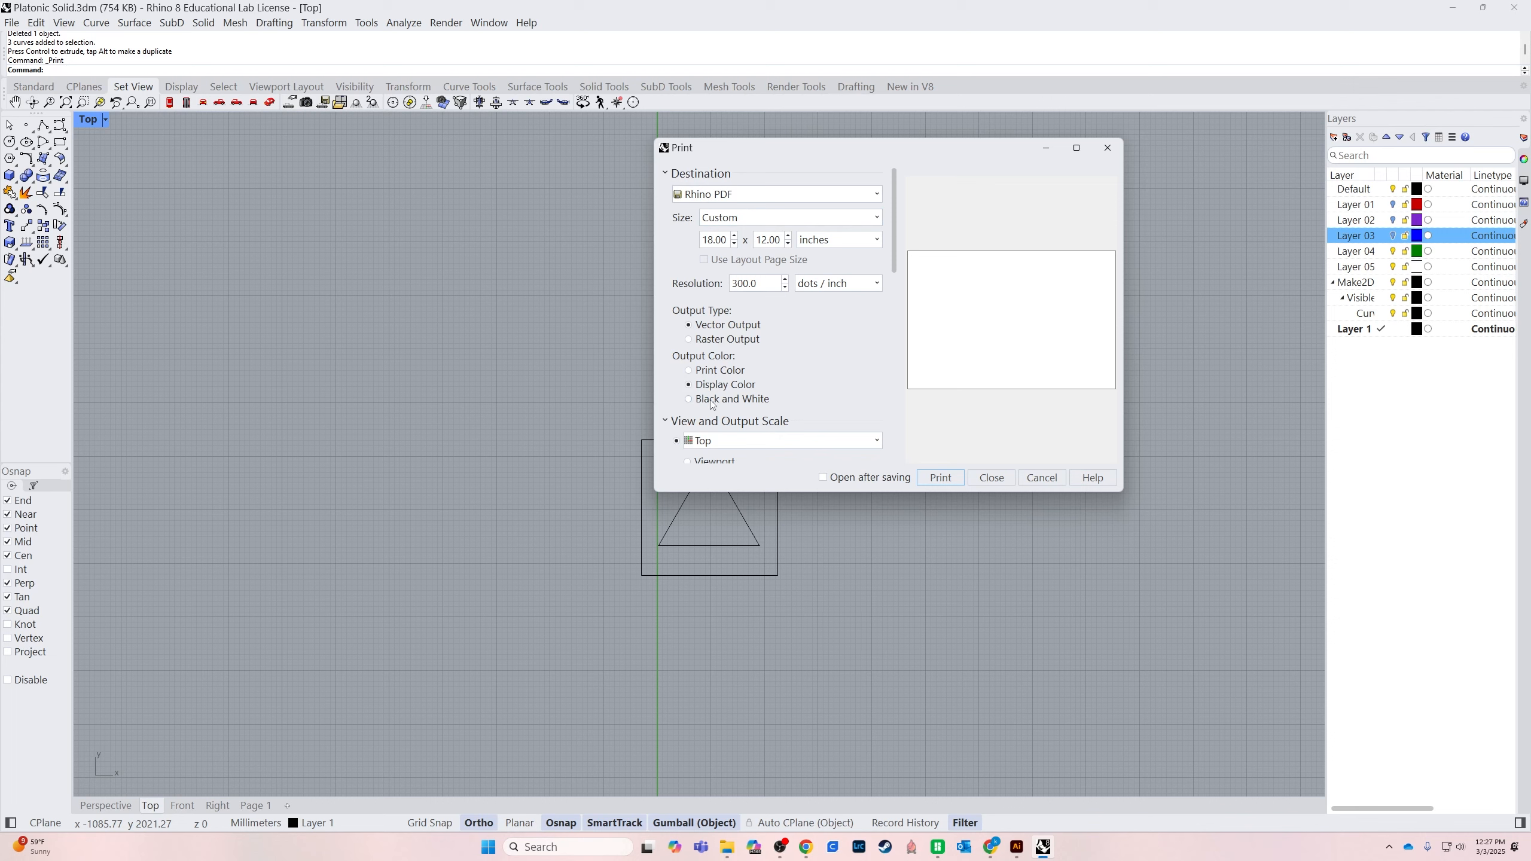
scroll(699, 331, down, 3)
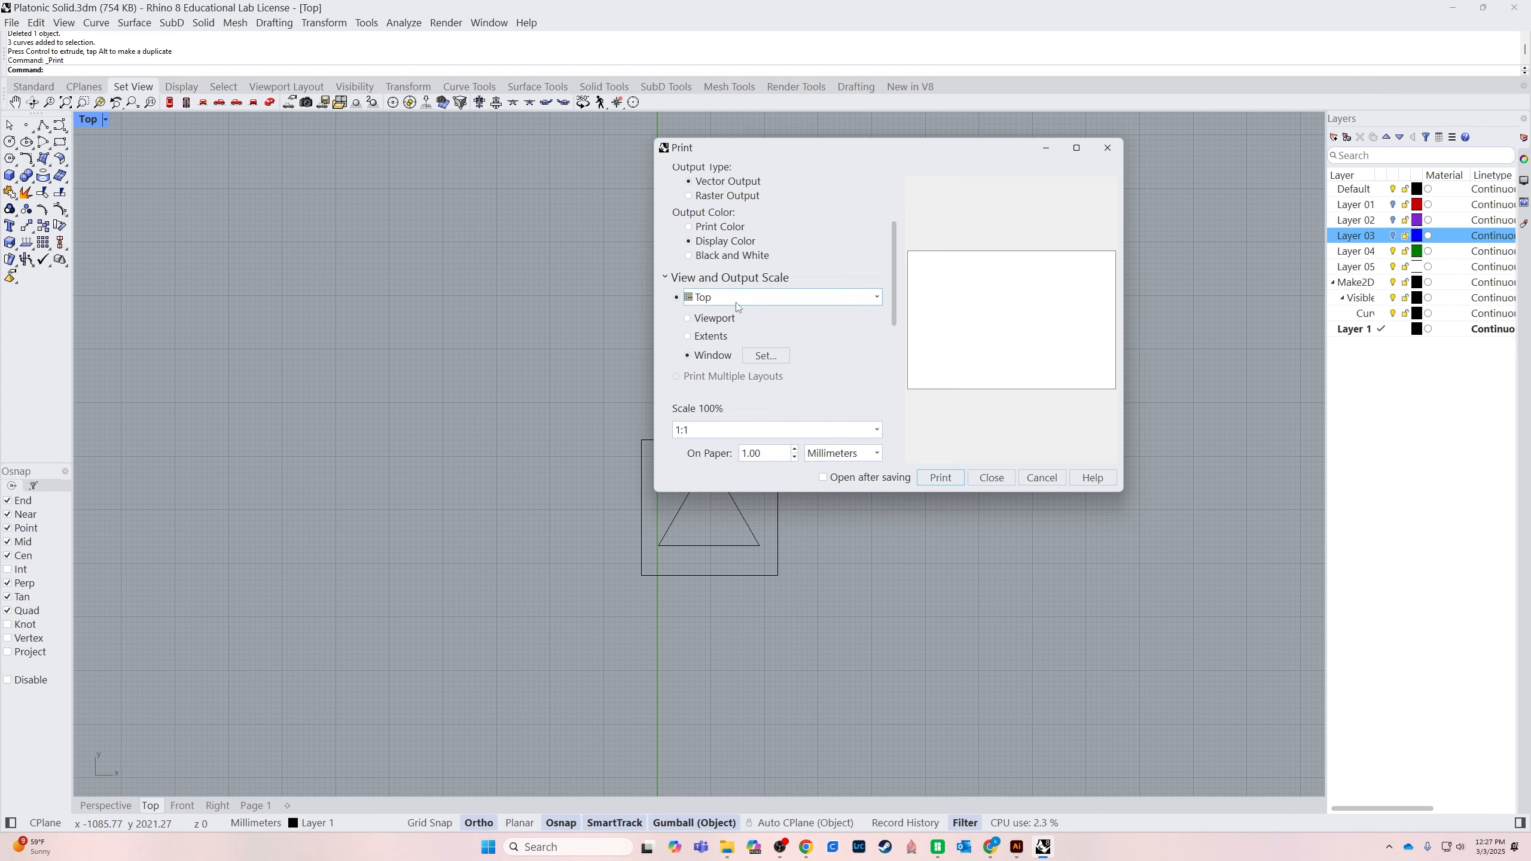
scroll(739, 306, up, 3)
double_click(715, 241)
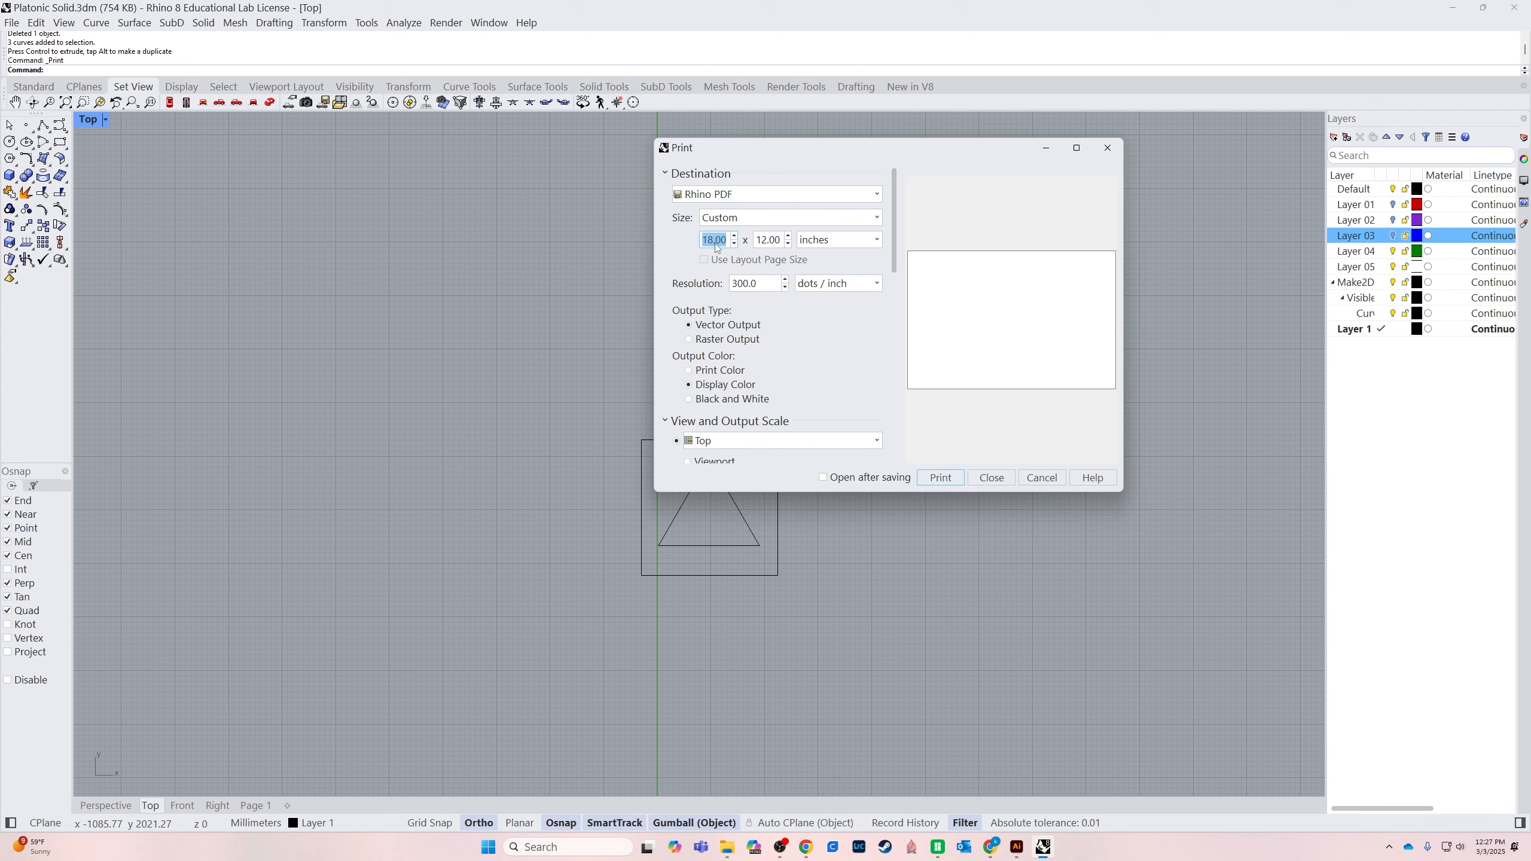
text(10)
key(Tab)
text(10)
key(Tab)
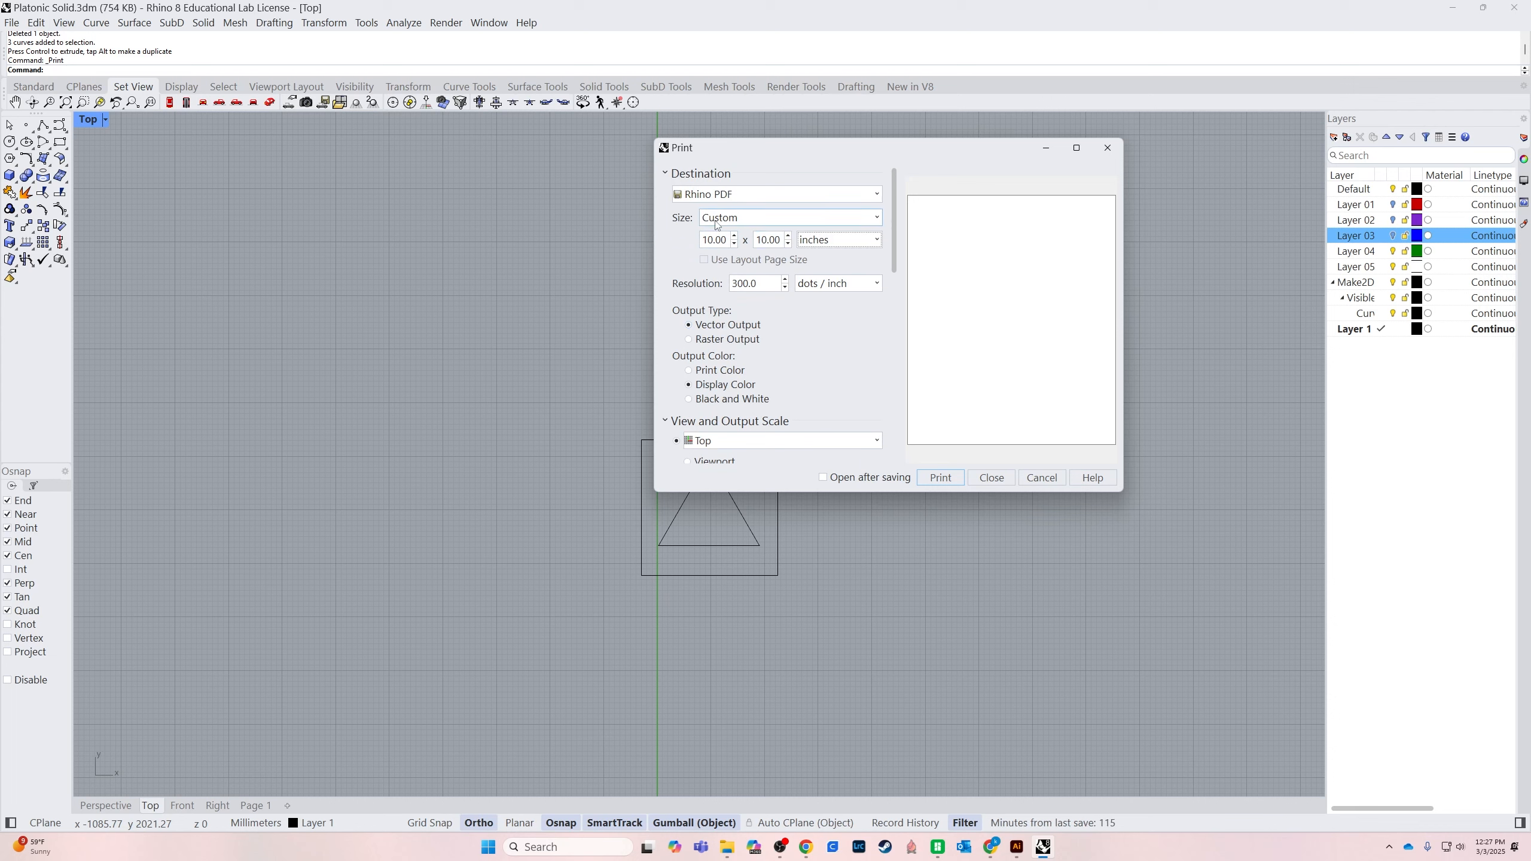
Set the print window in the Top view to the square frame, from its lower-left corner to its upper-right corner
scroll(697, 470, down, 2)
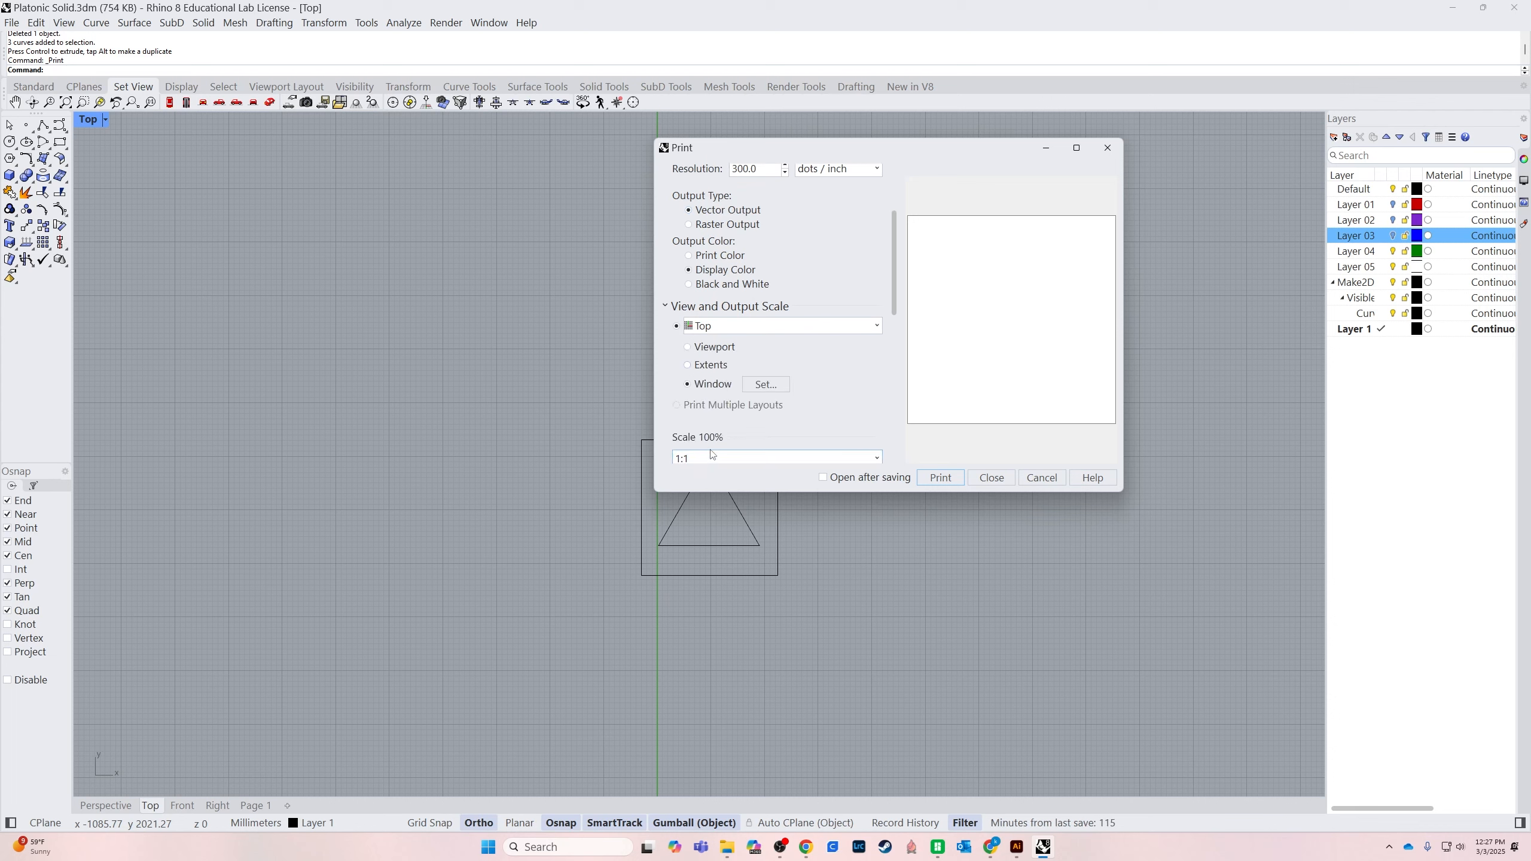
click(766, 385)
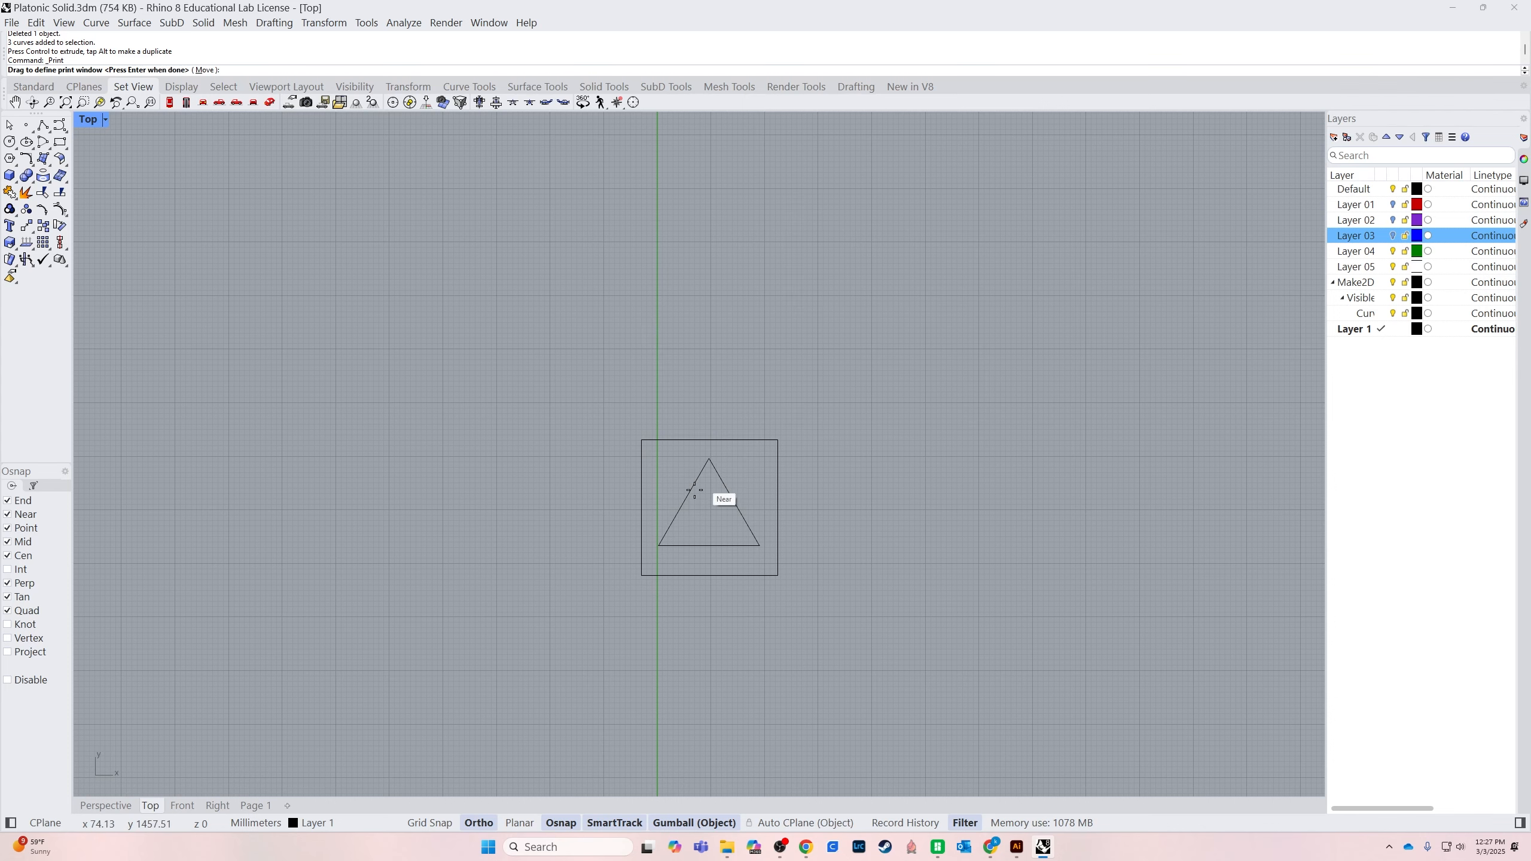
click(641, 575)
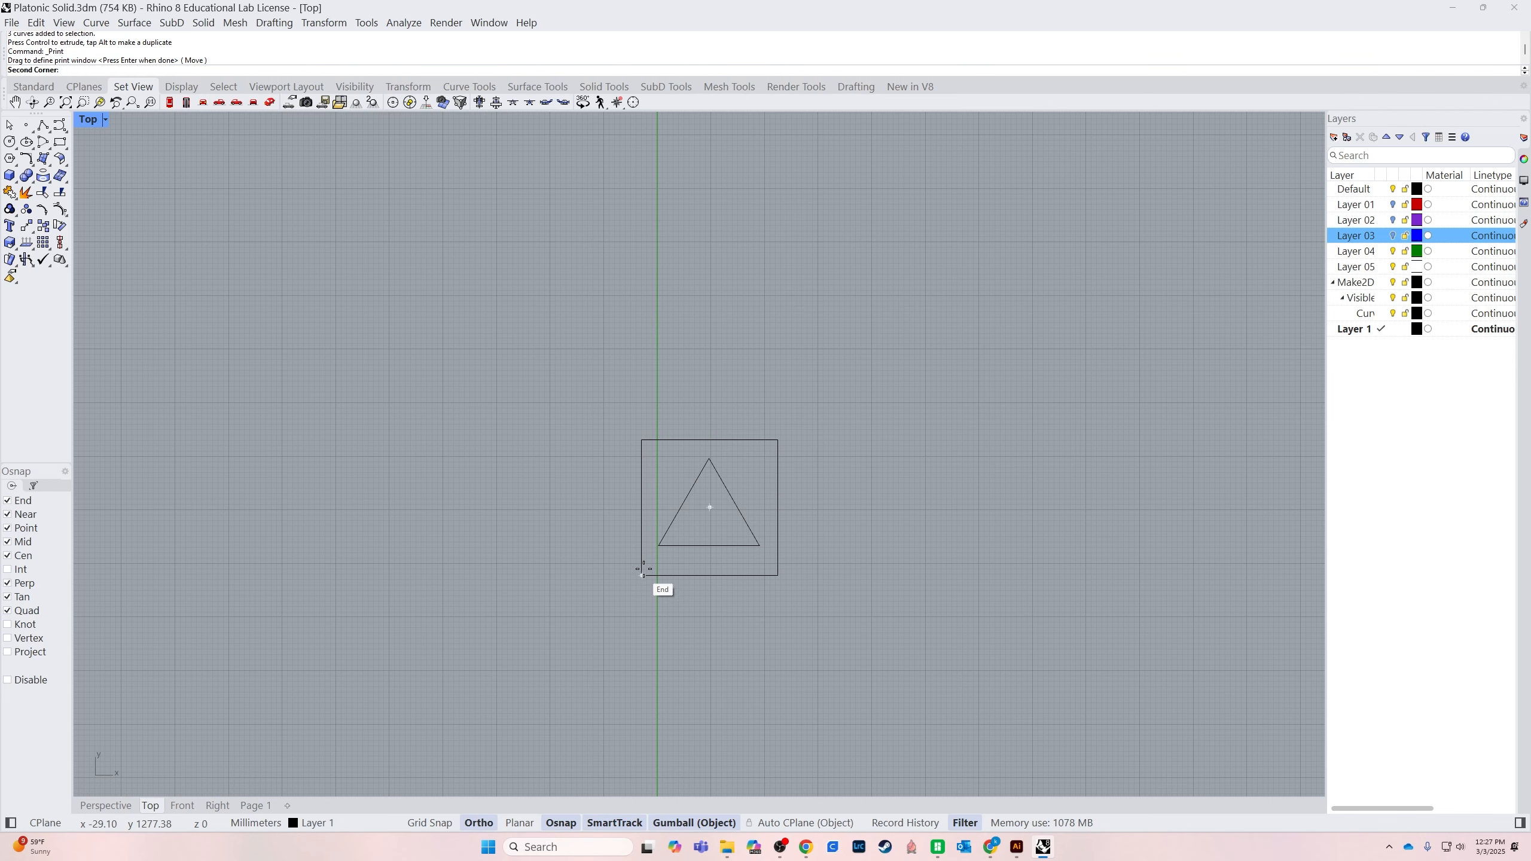
click(777, 441)
click(800, 448)
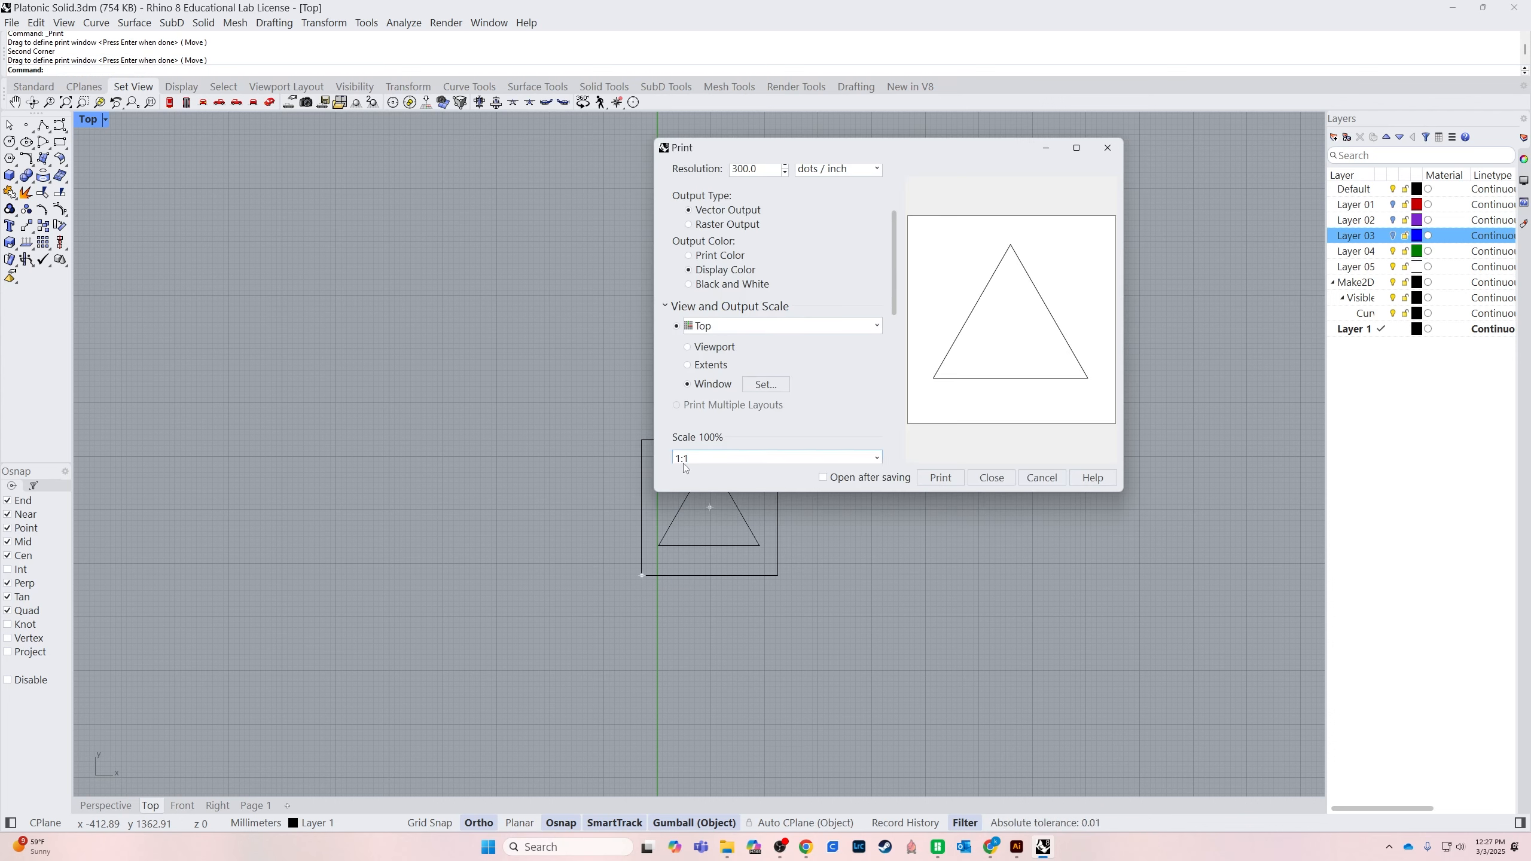
Print the framed triangle to PDF, overwriting the existing Platonic Solid1.pdf in the PlatonicSolid folder
click(983, 478)
scroll(696, 347, up, 1)
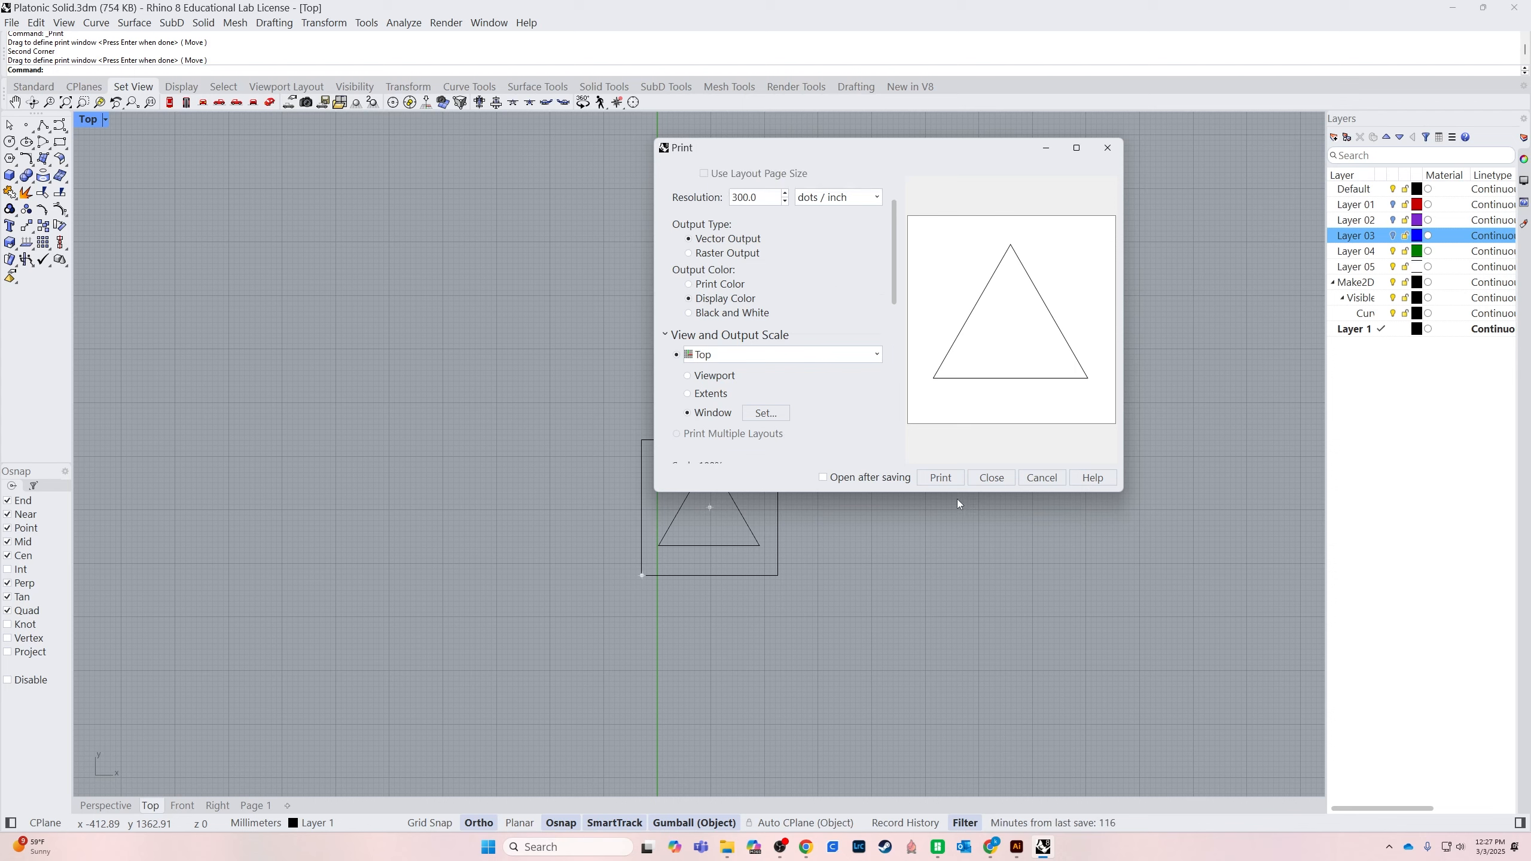
click(927, 476)
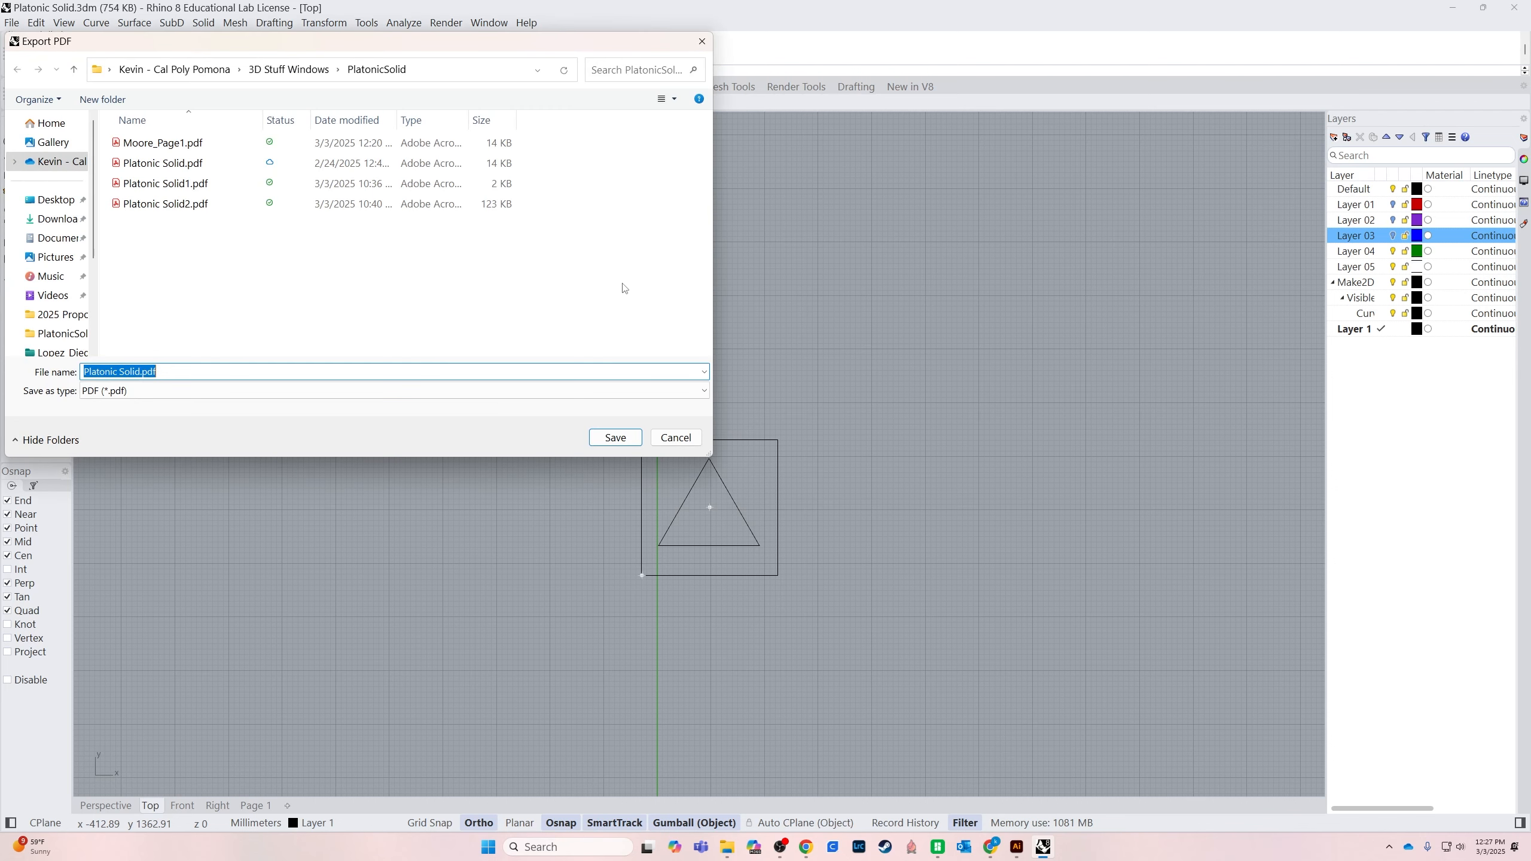
click(167, 189)
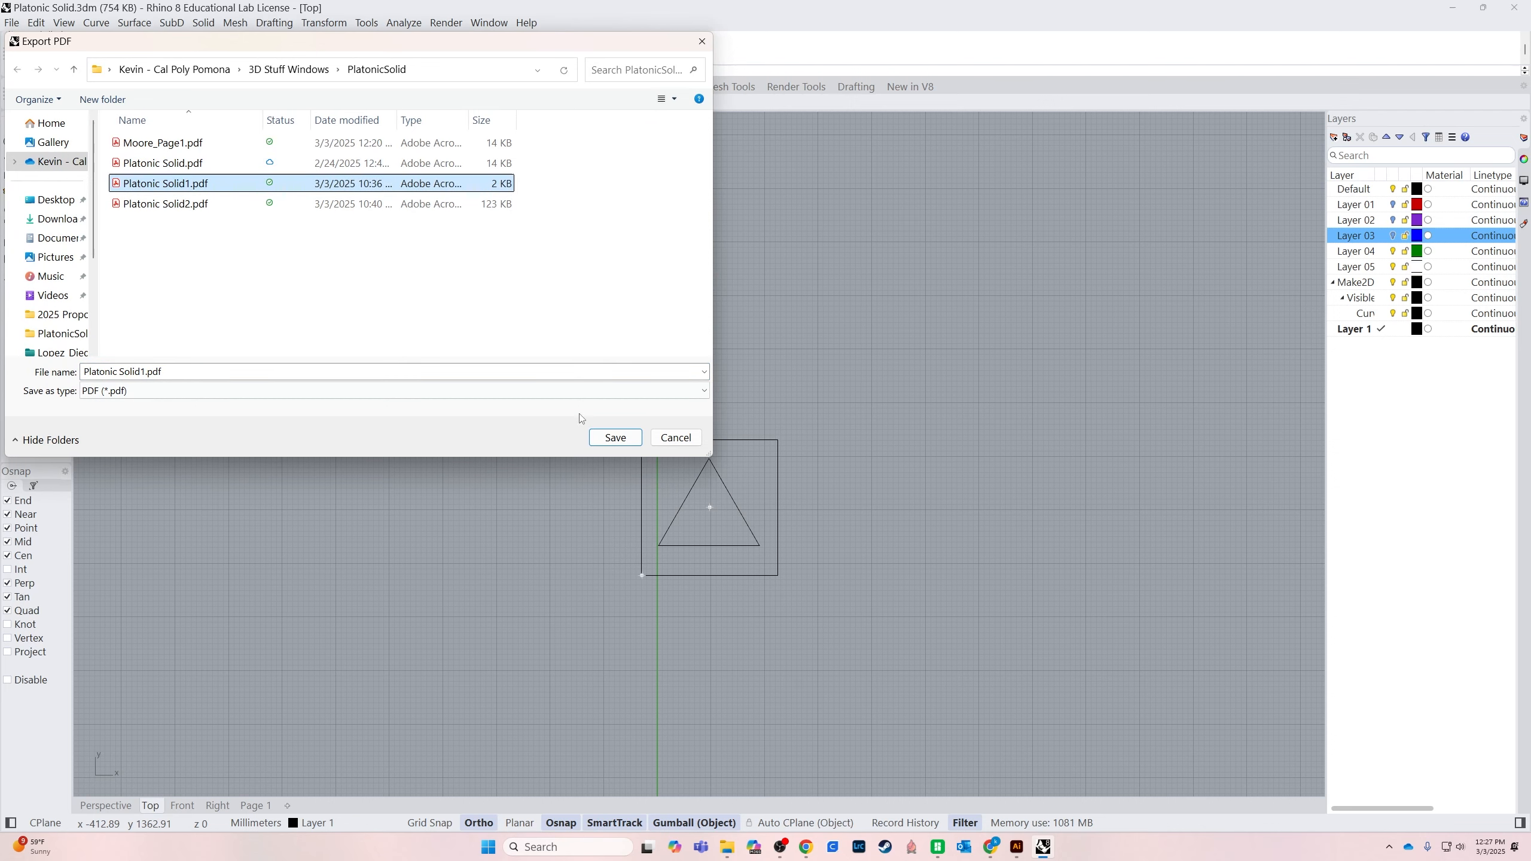
click(615, 437)
click(397, 298)
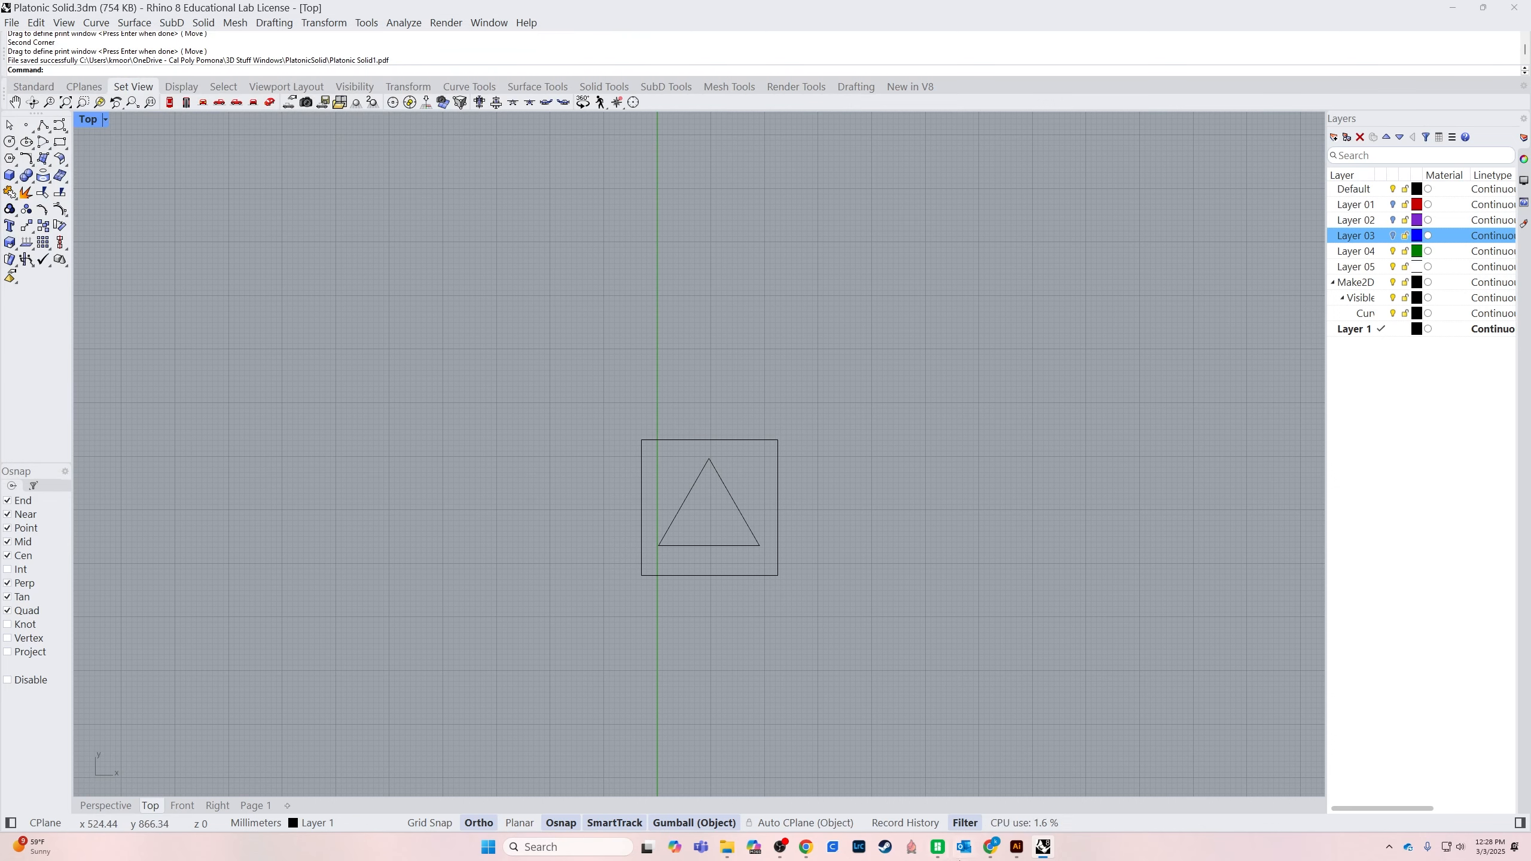
Switch to Illustrator and frame the triangle with its circular ornament in Platonic Solid2.pdf
click(1017, 846)
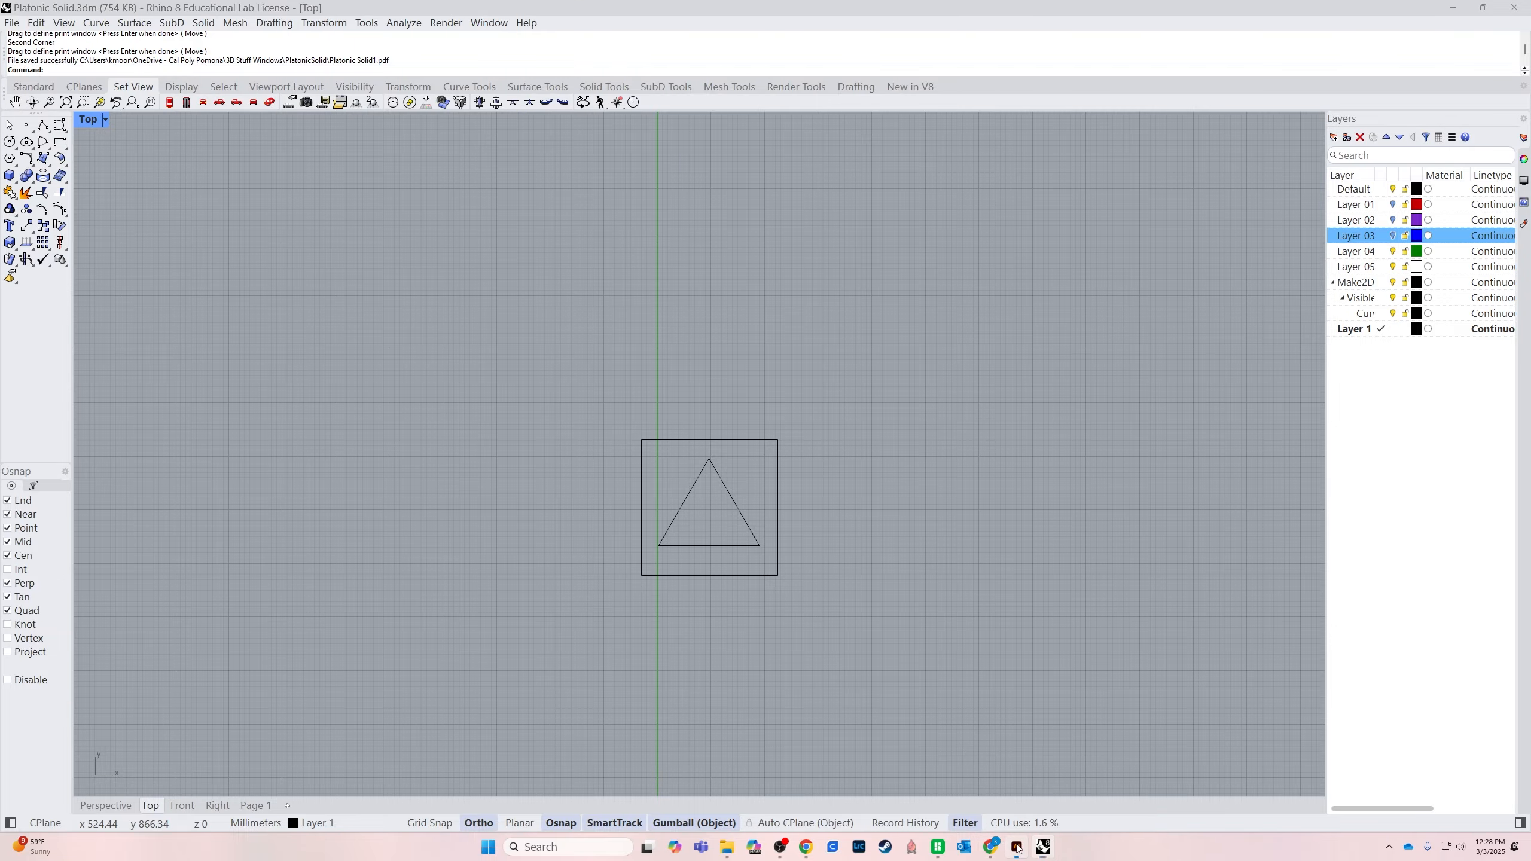
scroll(981, 533, down, 1)
scroll(981, 533, up, 1)
key(z)
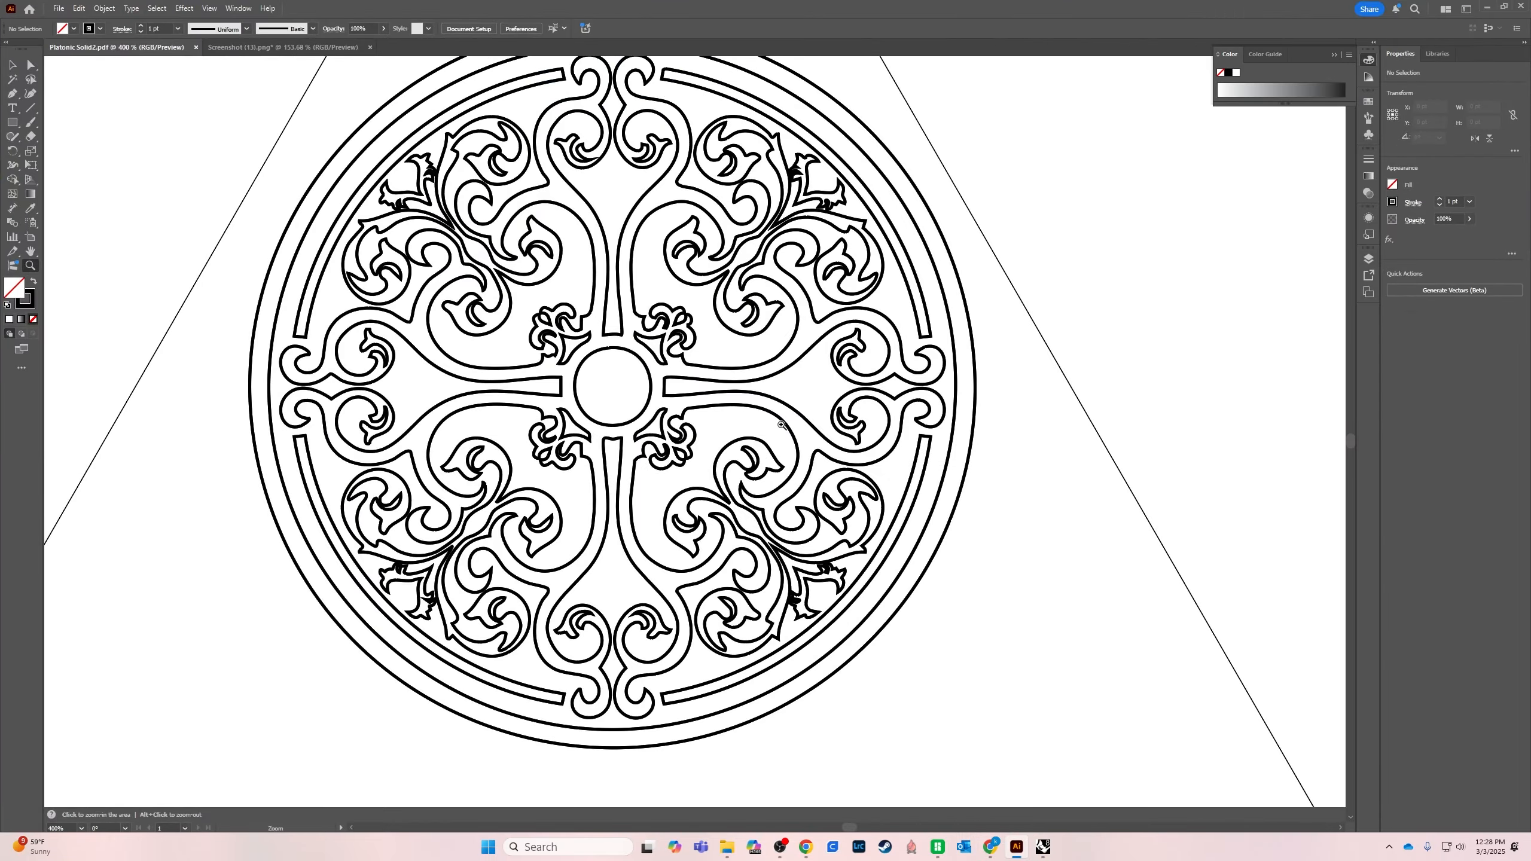
alt+click(704, 503)
key(ctrl+0)
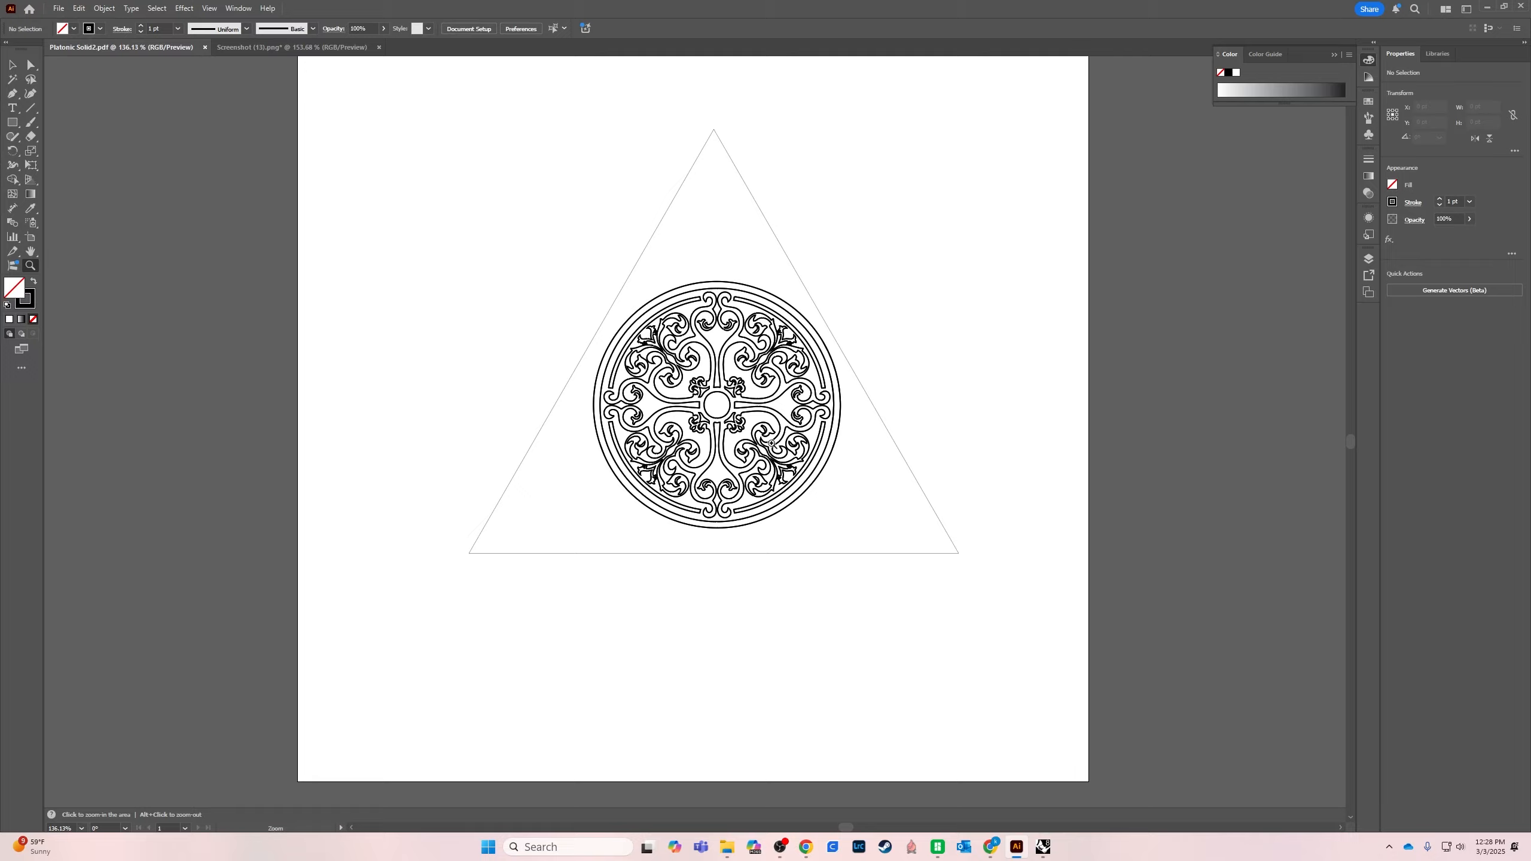
drag(1004, 339, 959, 328)
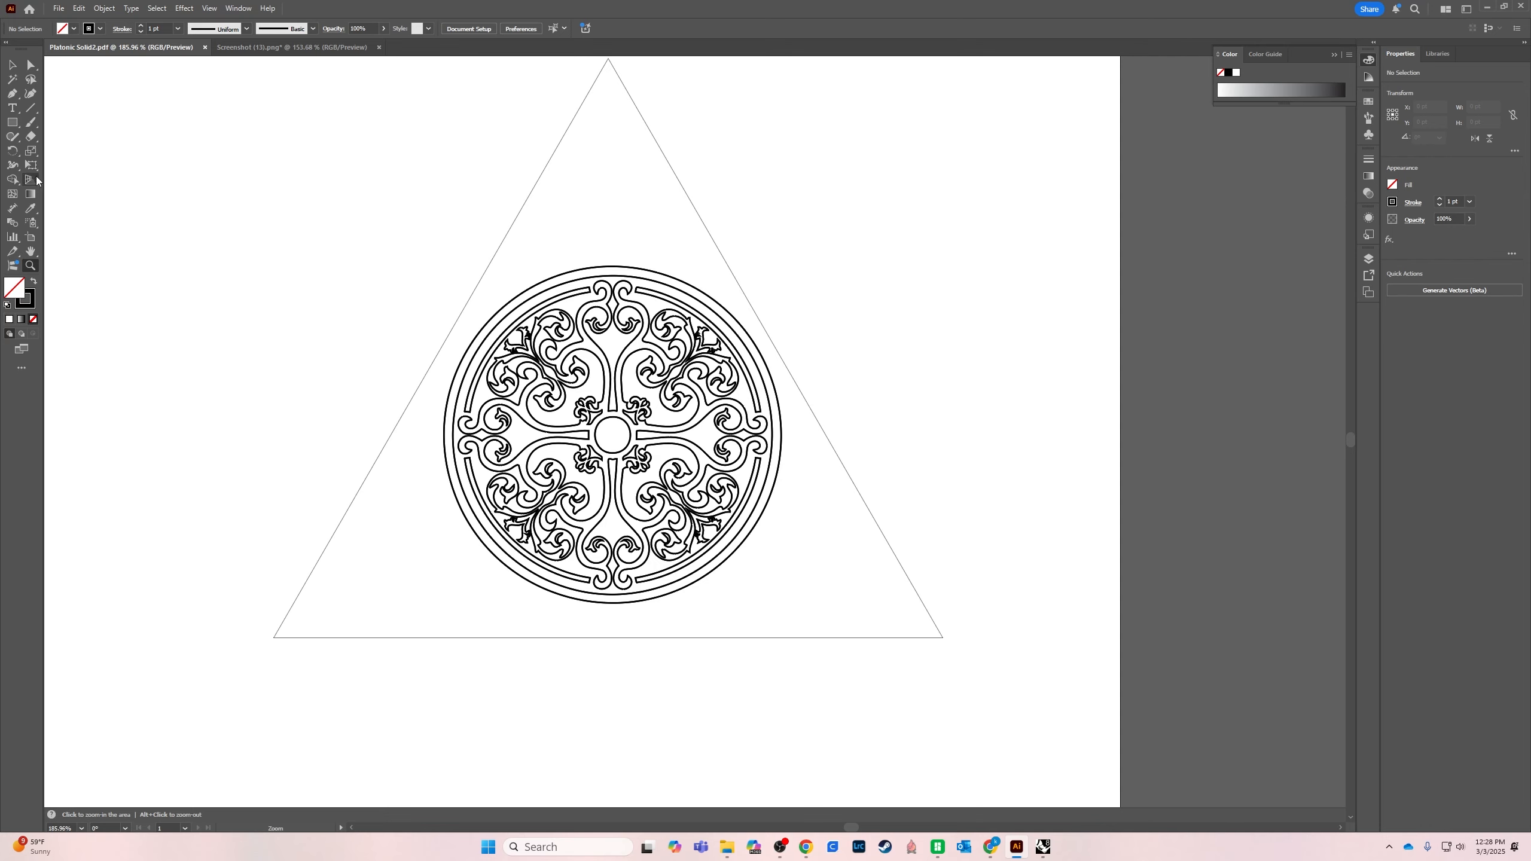
Draw a closed three-point curve about 157 x 125 pt across the triangle's upper corner with the Curvature tool
click(30, 94)
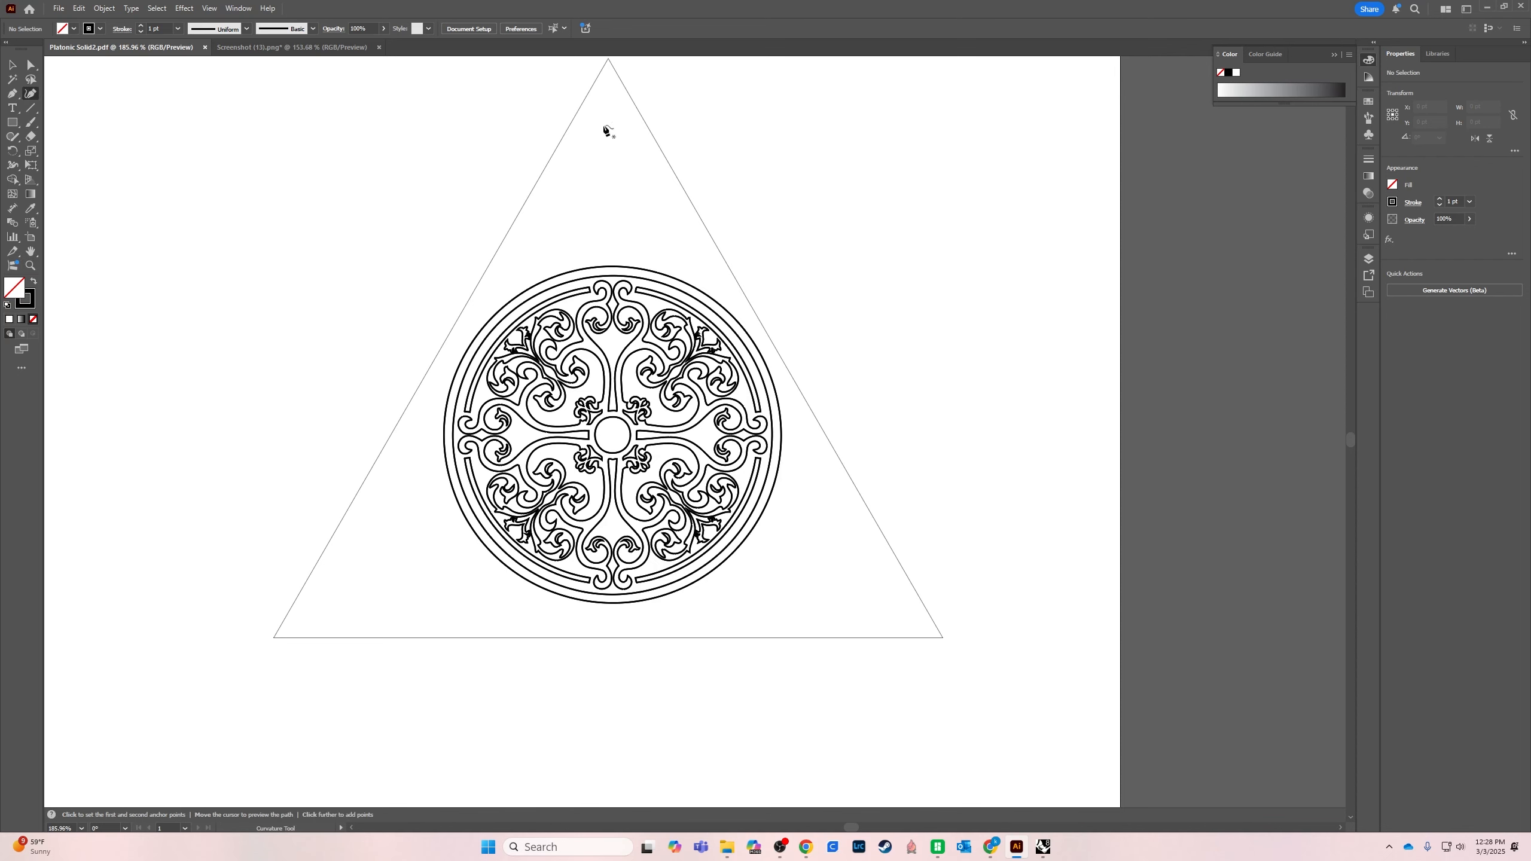
click(602, 113)
click(499, 215)
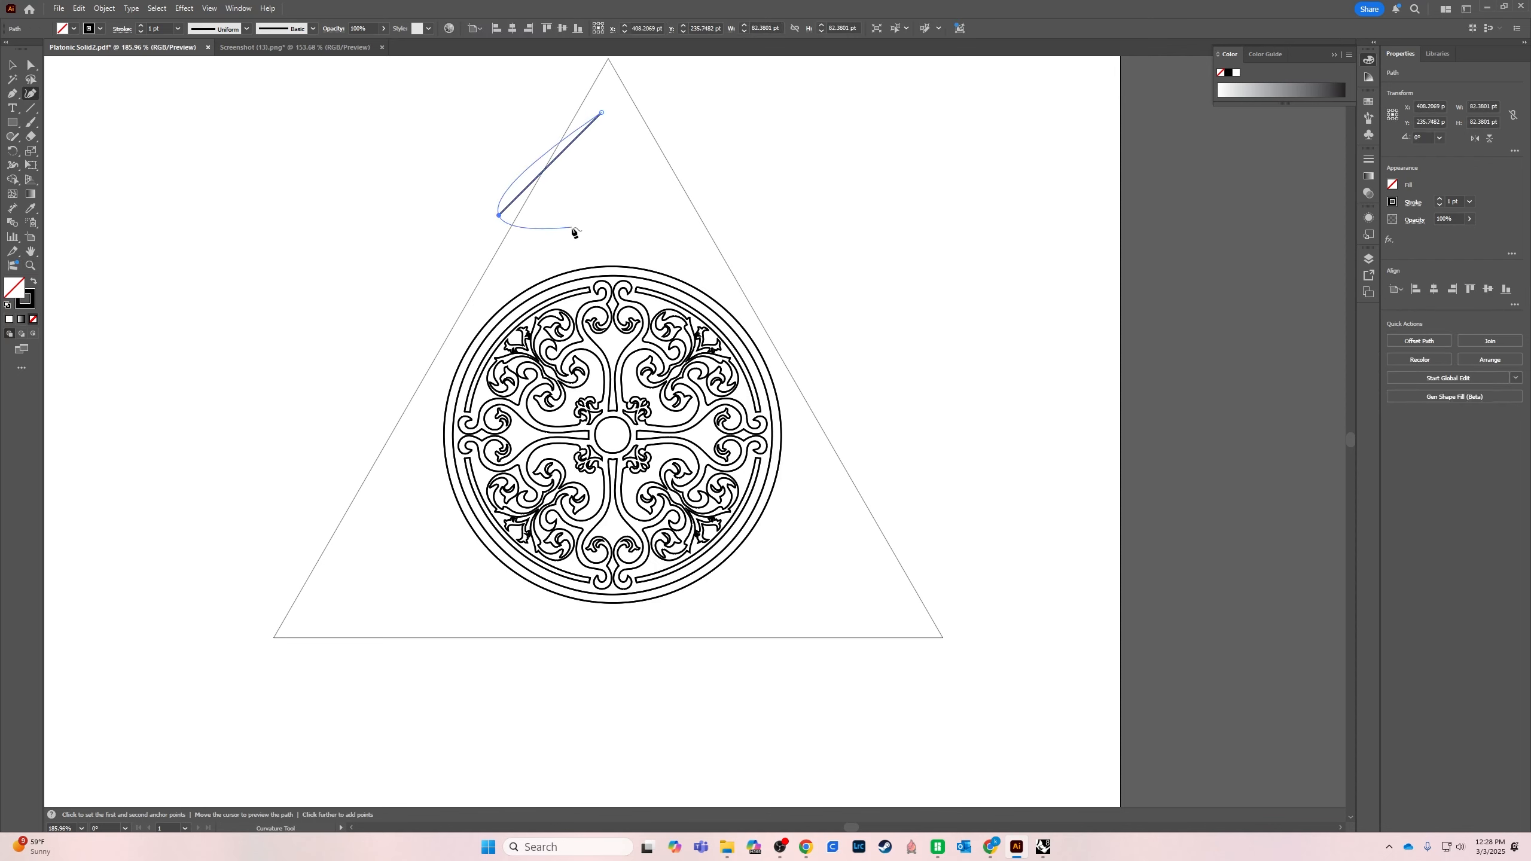
click(689, 246)
click(601, 113)
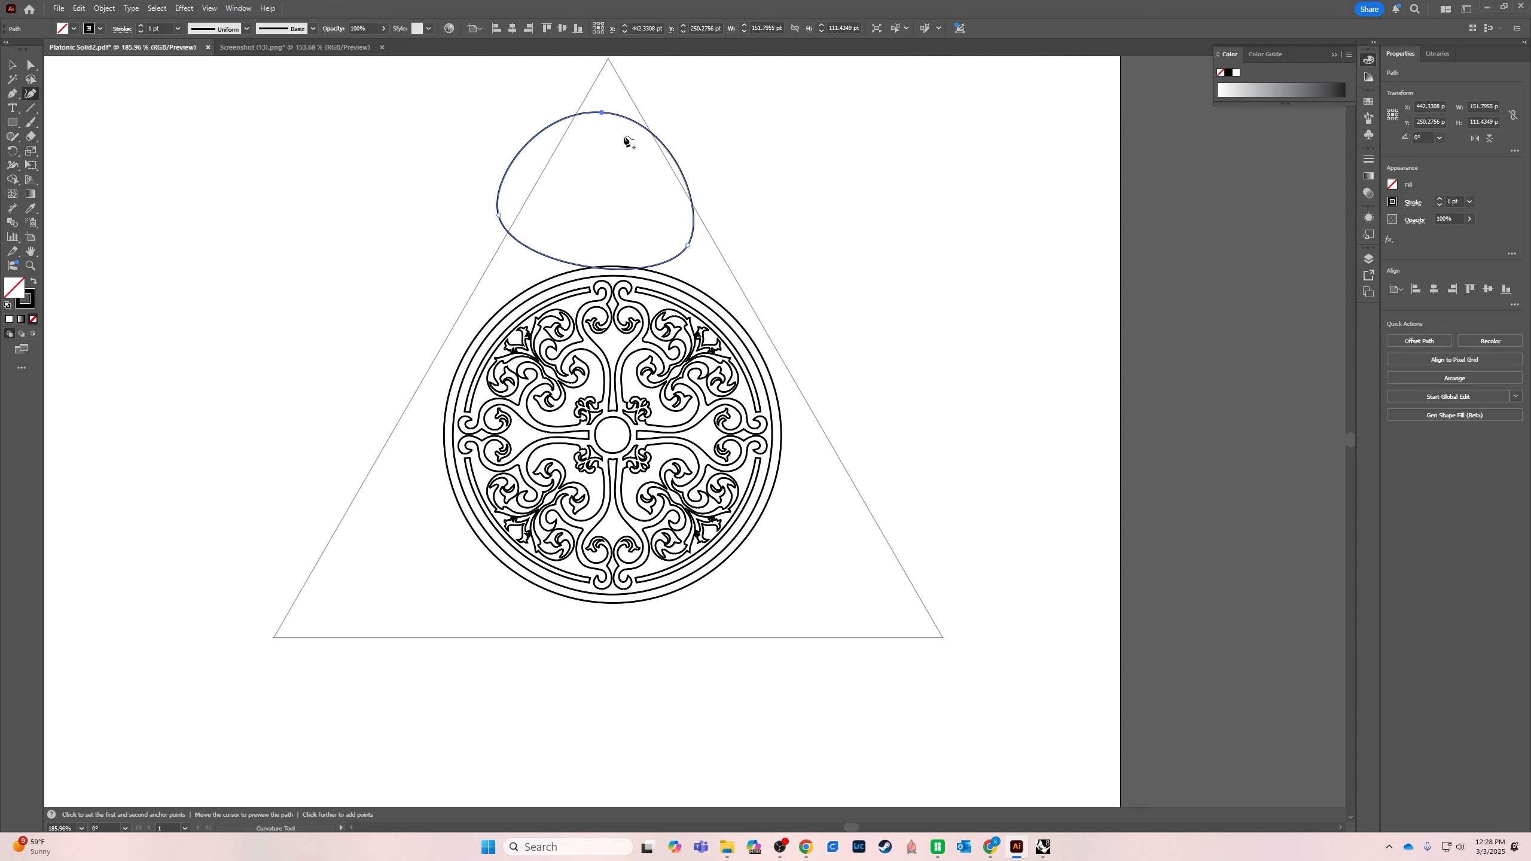
Delete the closed curve above the circular ornament
key(v)
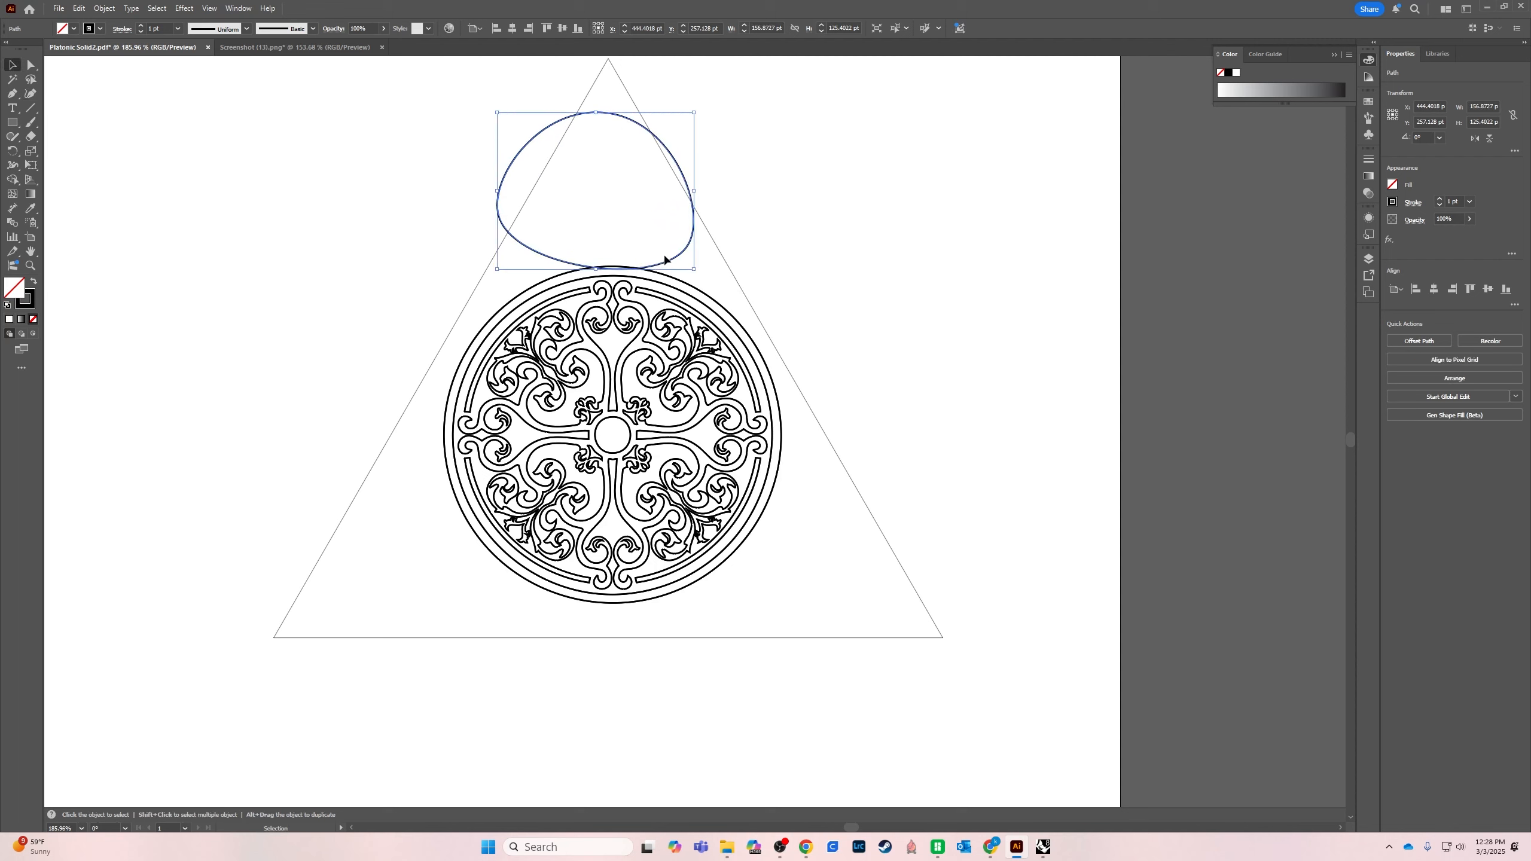
click(664, 260)
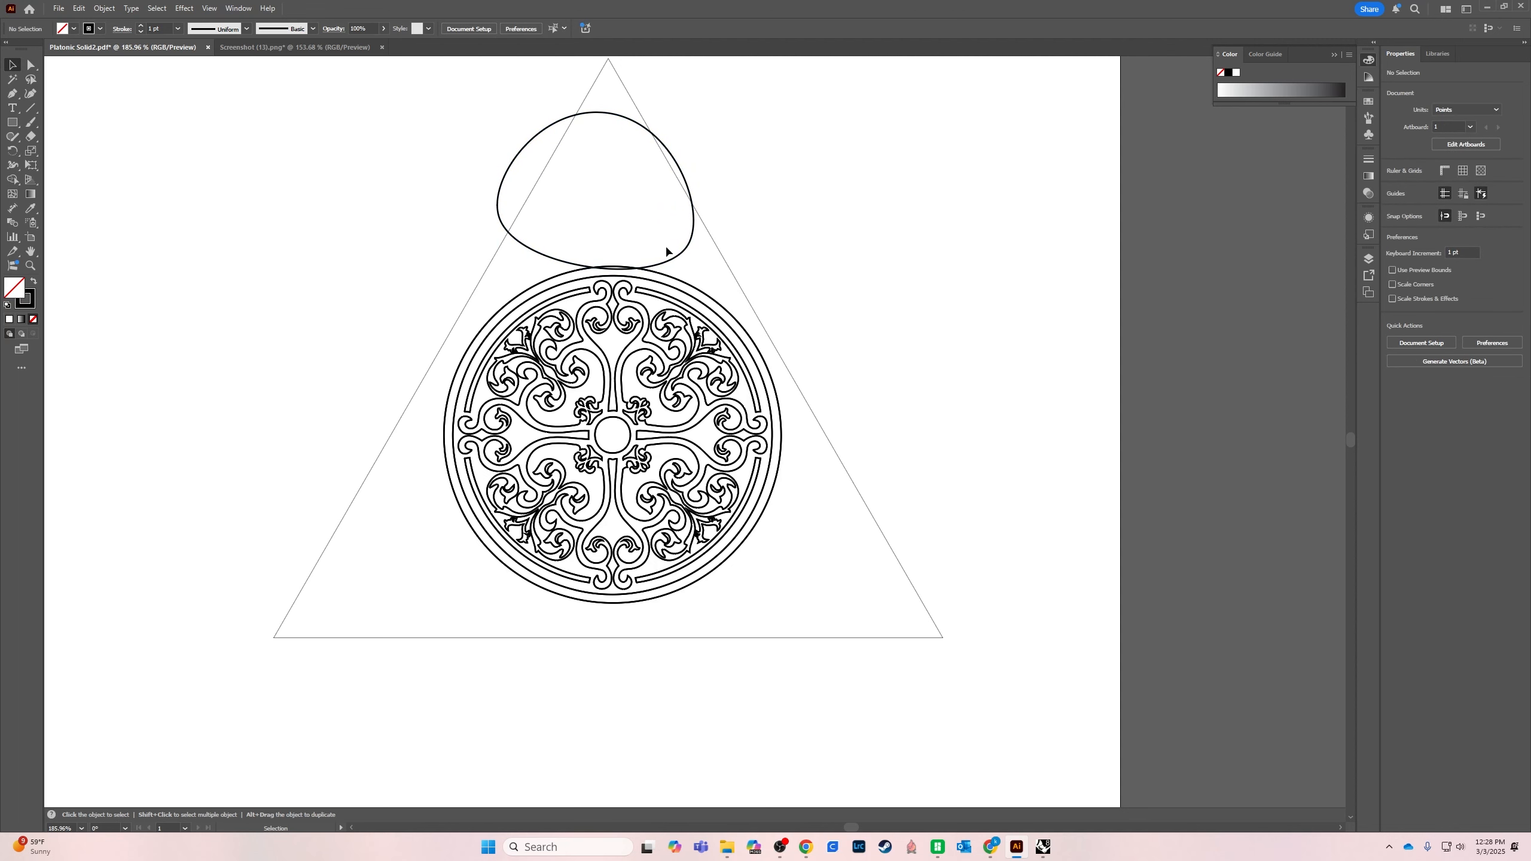
click(669, 261)
key(Delete)
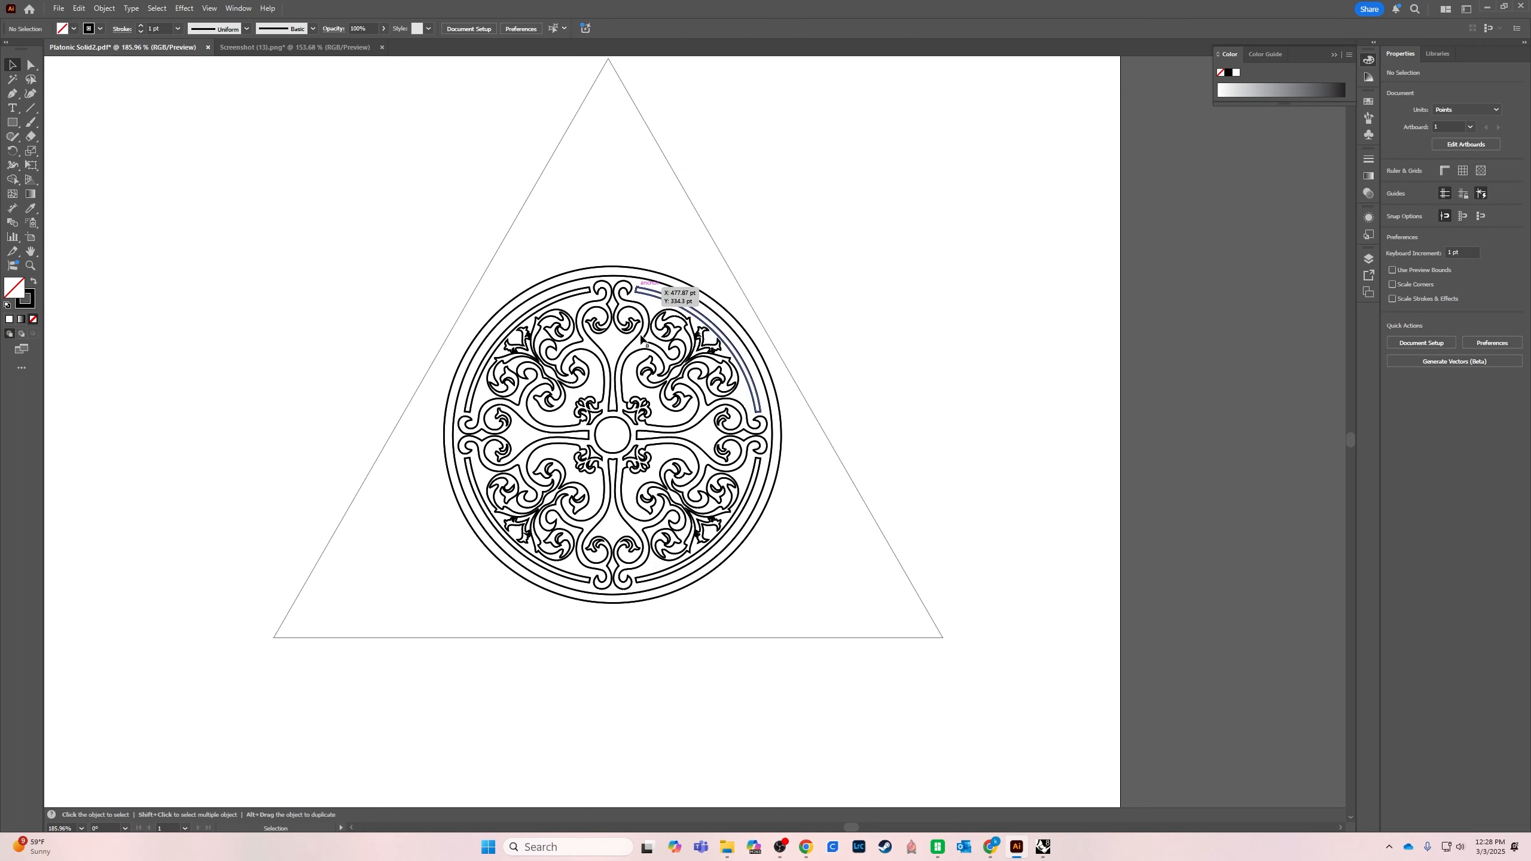
scroll(713, 424, up, 1)
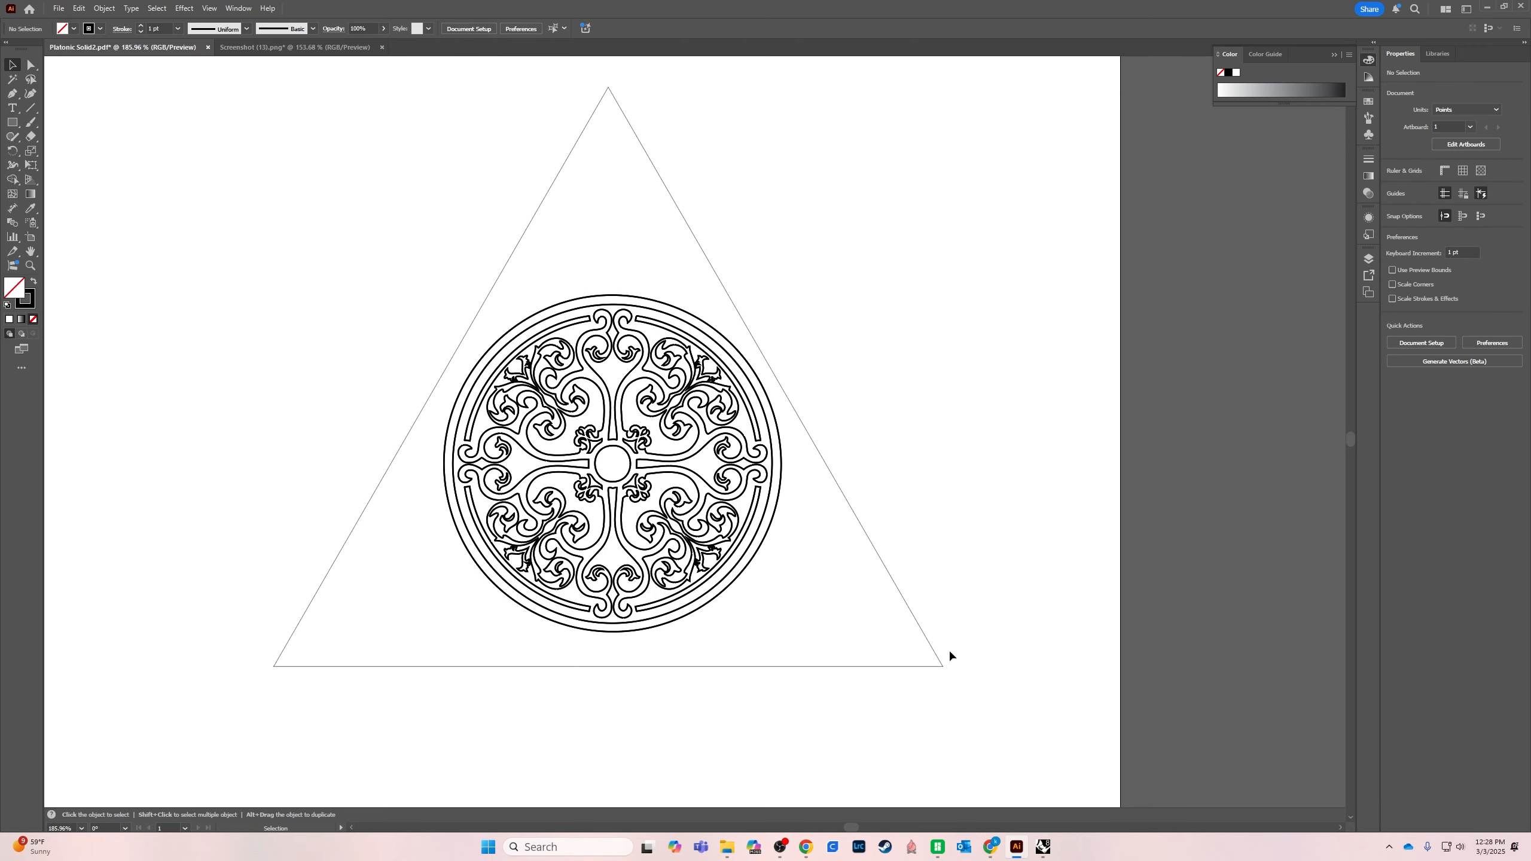